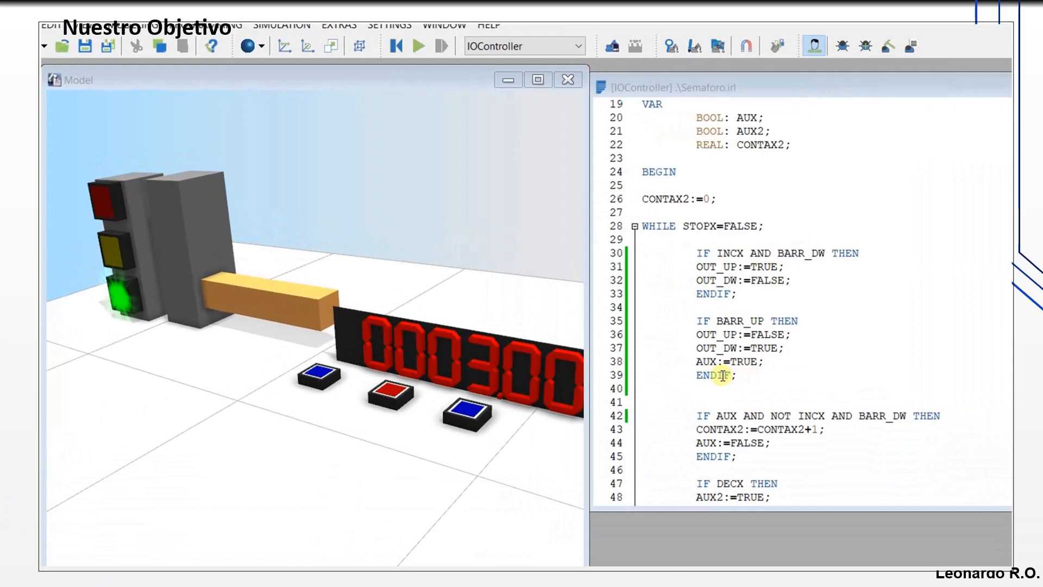
# - Run the simulation and test the counter with the two blue buttons and the red stop button in the barrier model
pyautogui.click(419, 46)
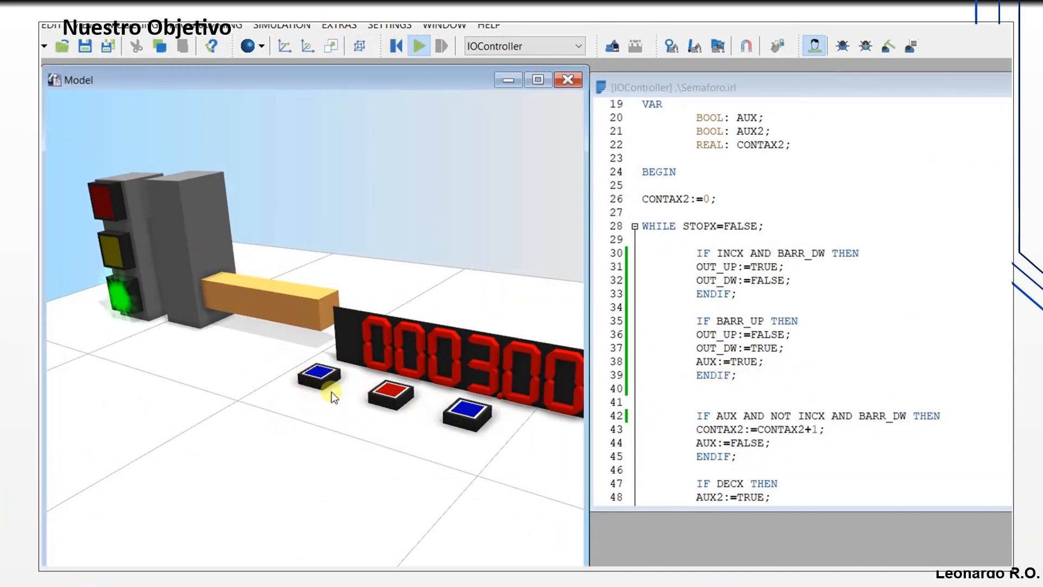
pyautogui.click(321, 375)
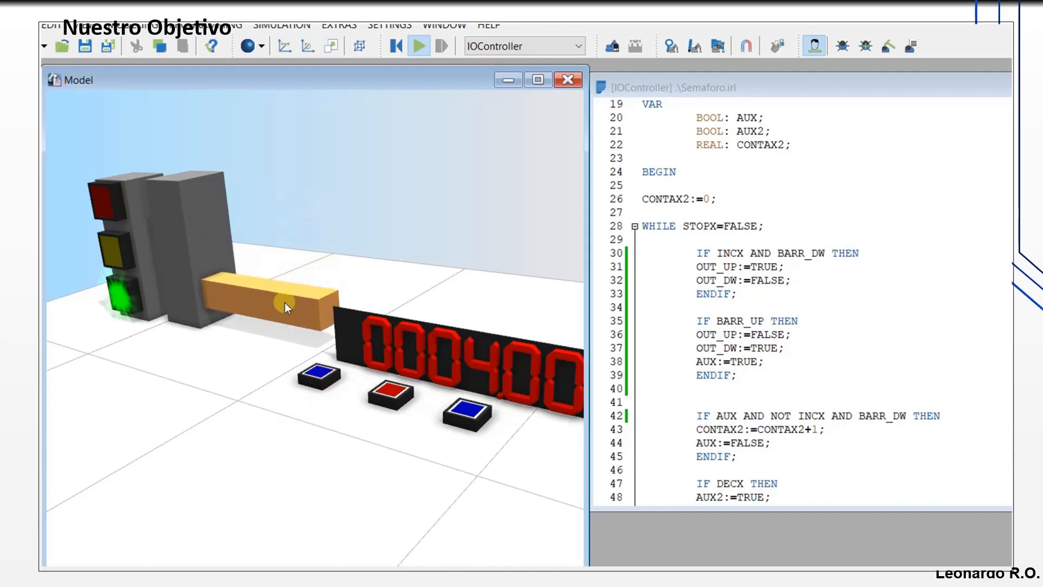
pyautogui.click(321, 373)
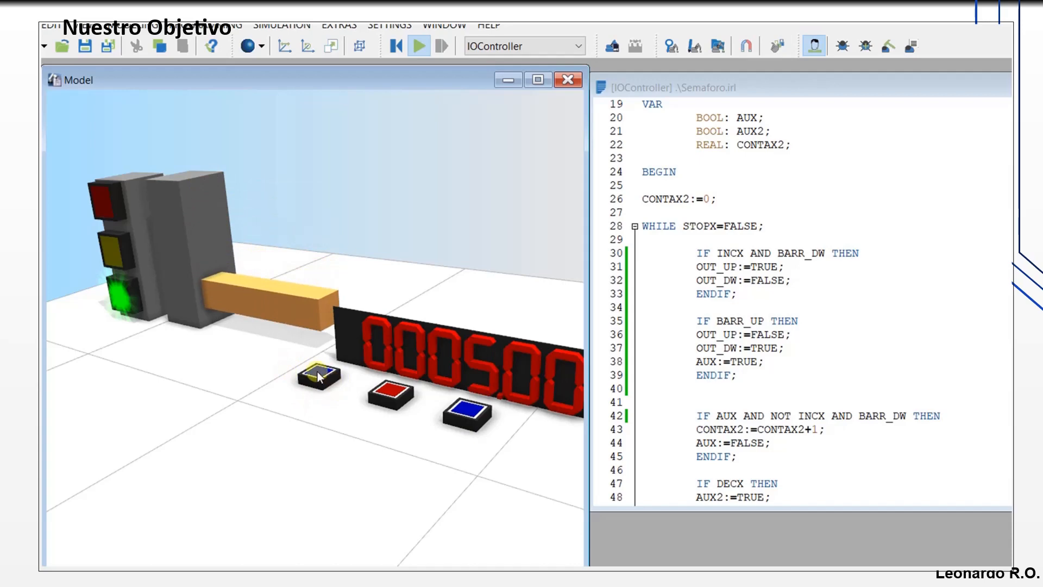
pyautogui.click(319, 375)
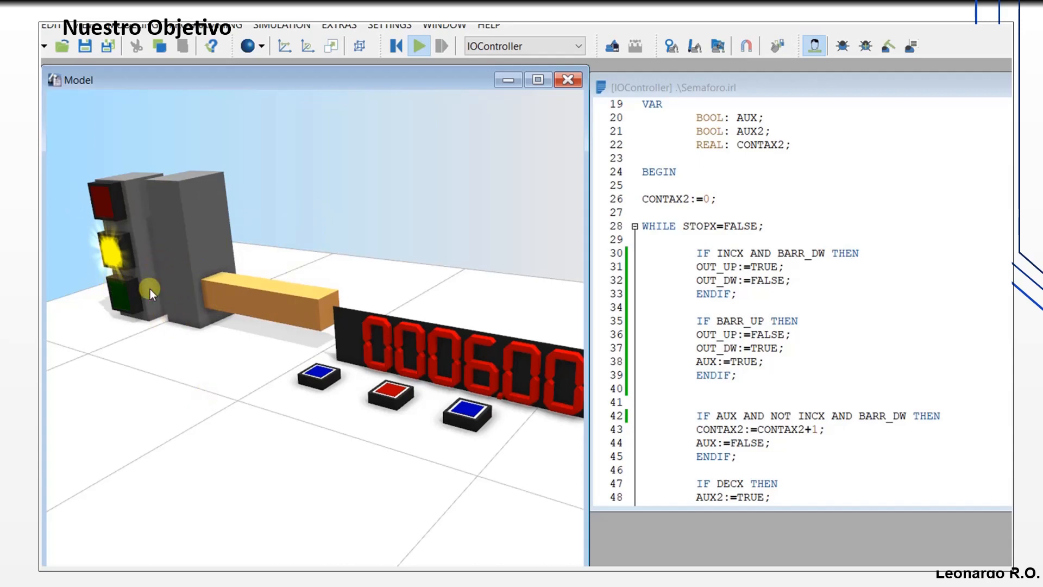
pyautogui.click(478, 419)
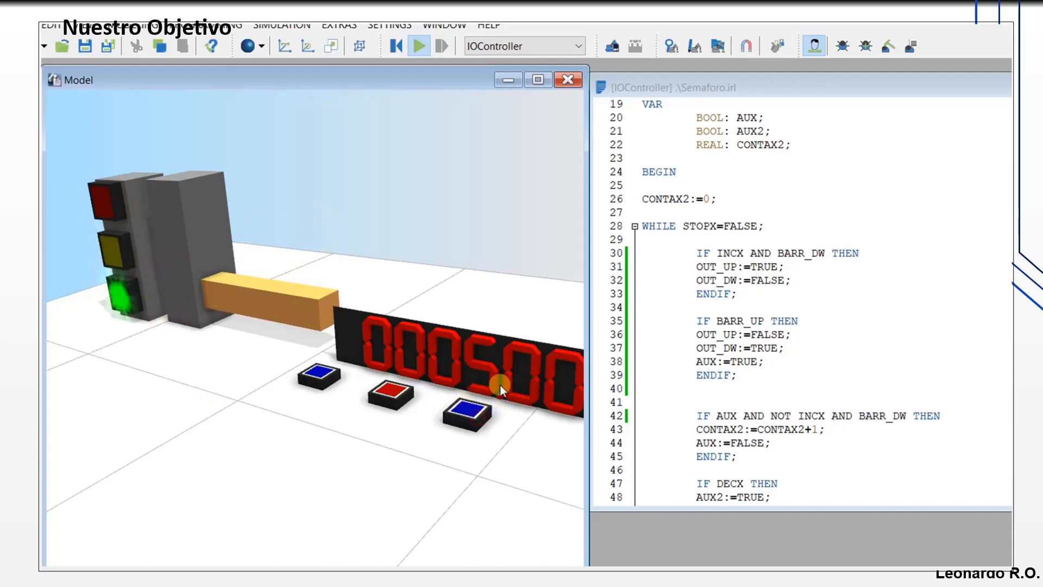
pyautogui.click(386, 377)
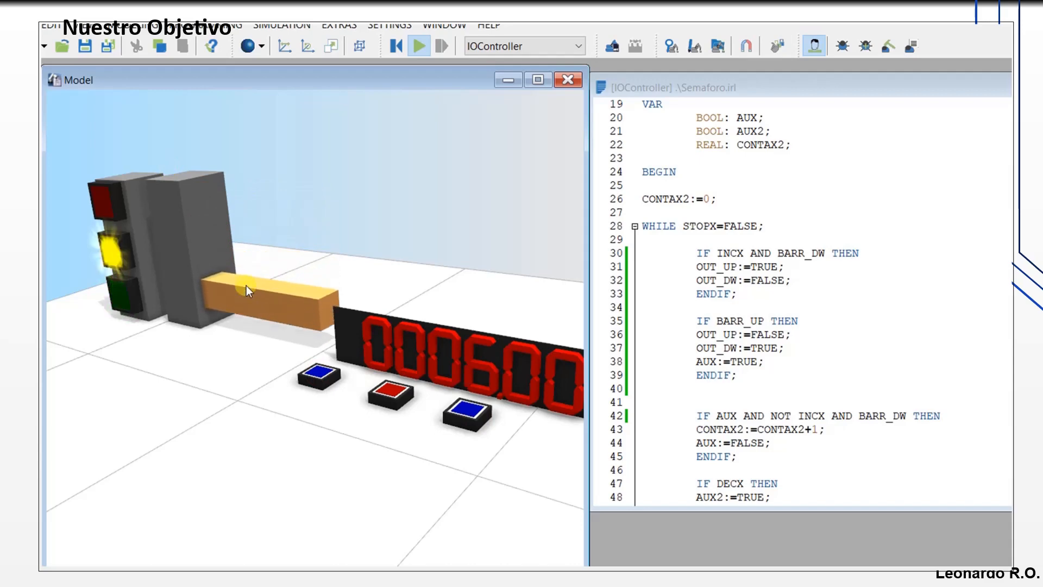
pyautogui.click(392, 396)
pyautogui.click(394, 393)
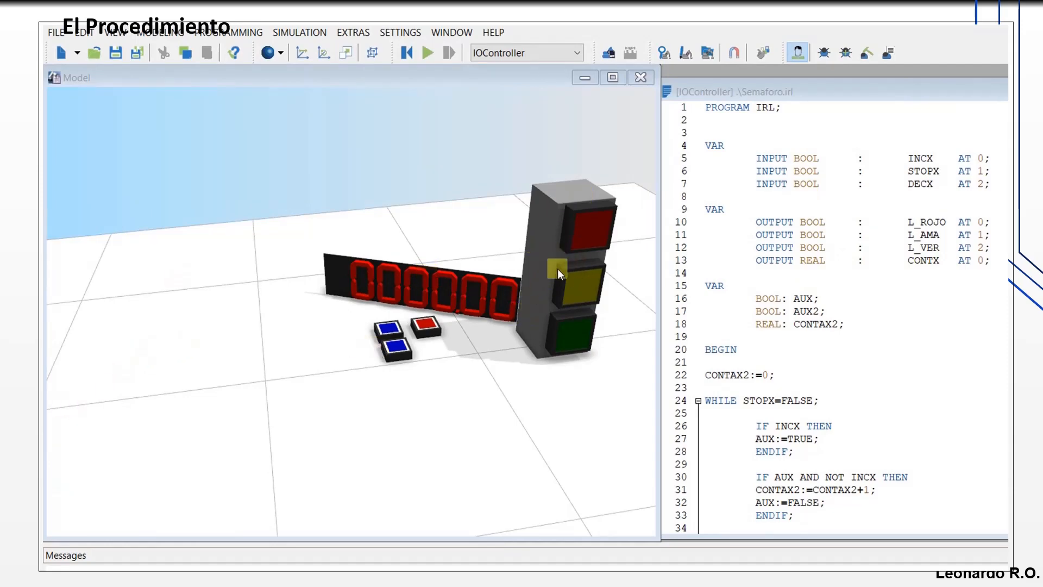
# - Clear the Semaforo.irl program window out of the workspace, then widen the Model window and move it aside
pyautogui.moveTo(195, 368); pyautogui.dragTo(298, 320, button='middle')
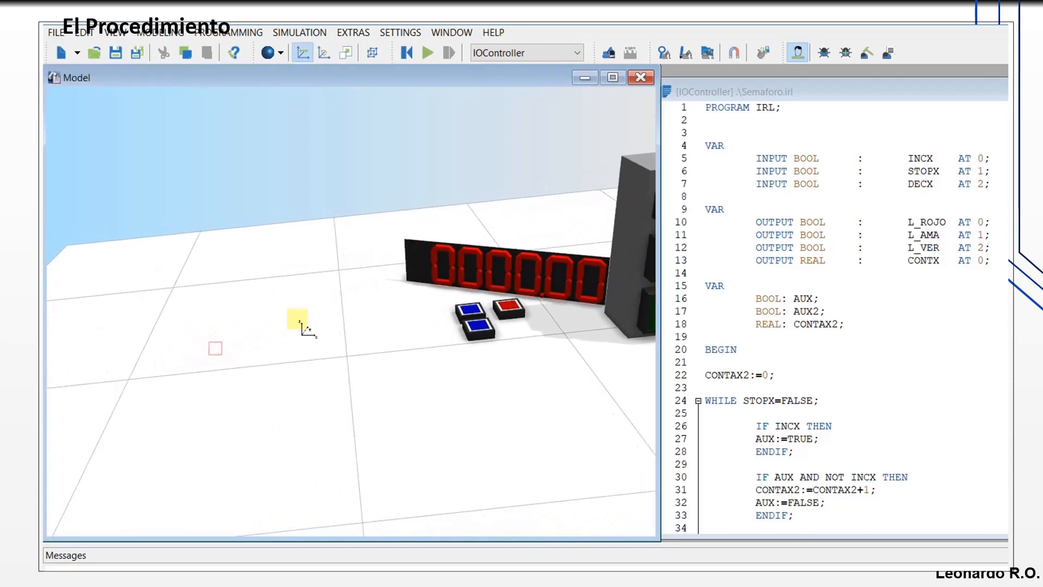
pyautogui.moveTo(309, 415); pyautogui.dragTo(337, 412, button='middle')
pyautogui.moveTo(510, 275); pyautogui.dragTo(442, 344, button='middle')
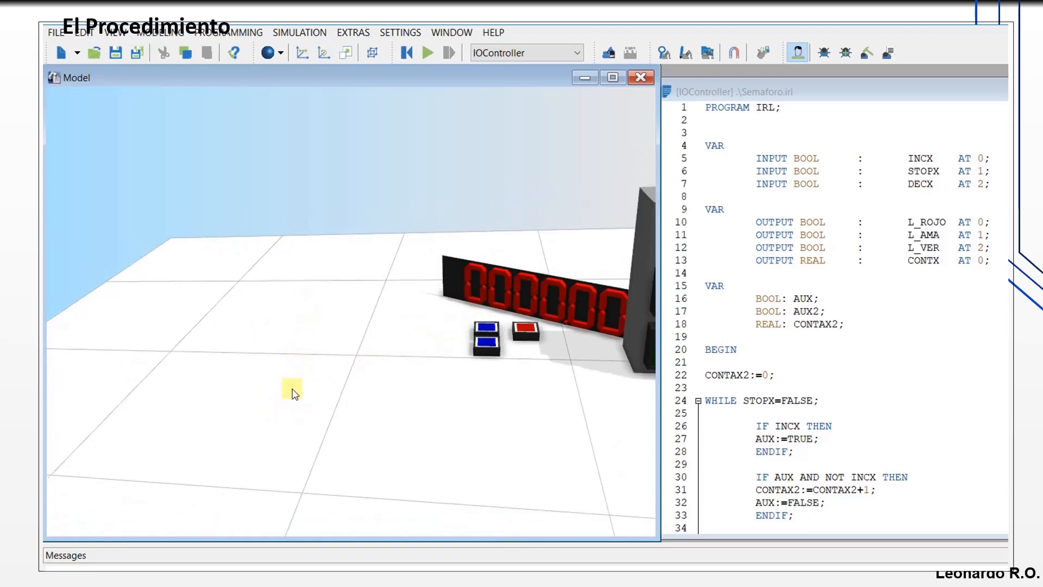
pyautogui.moveTo(294, 389); pyautogui.dragTo(279, 426, button='middle')
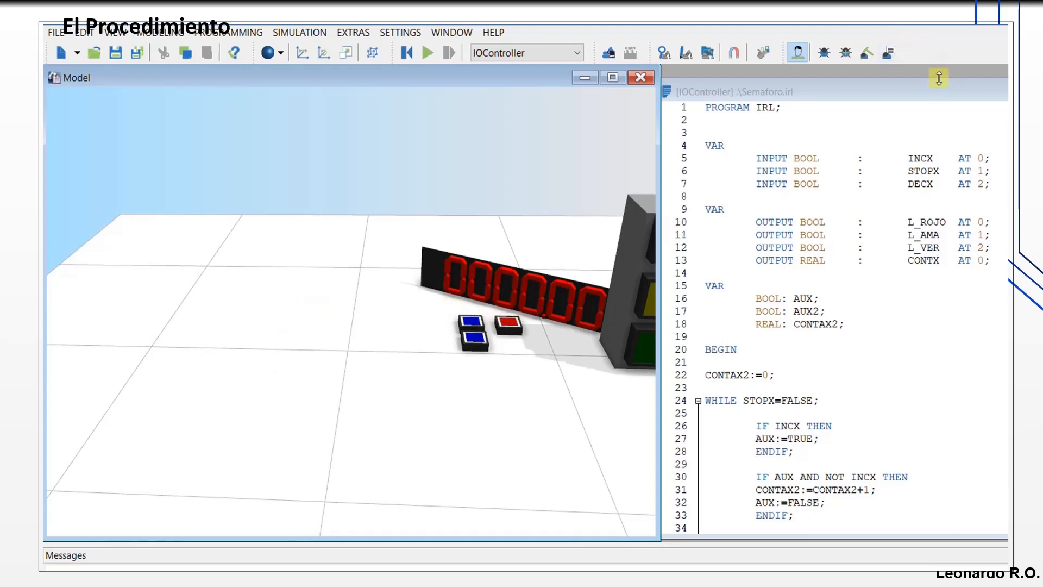
pyautogui.click(939, 77)
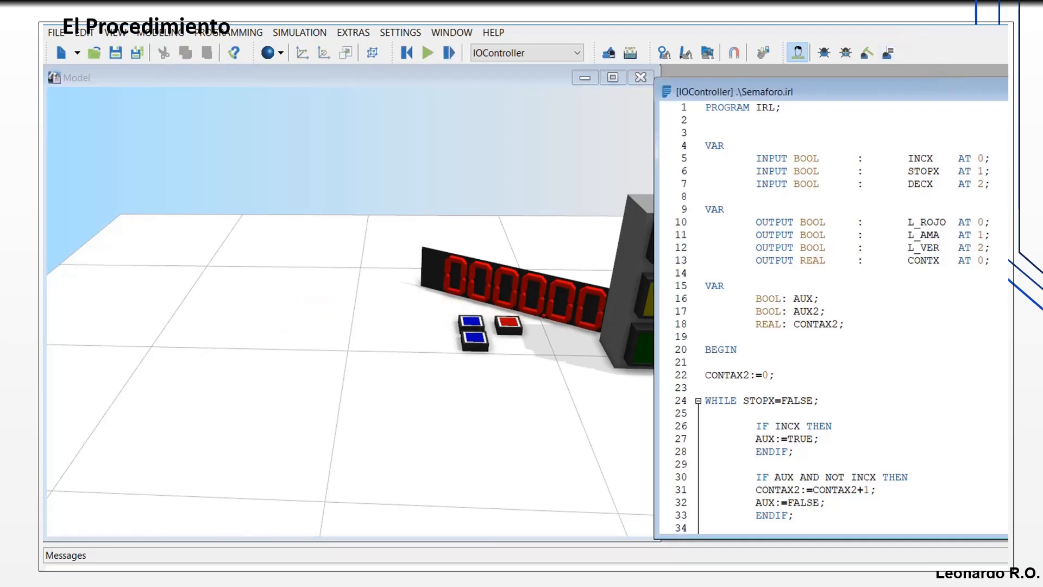
pyautogui.moveTo(1006, 93); pyautogui.dragTo(646, 115)
pyautogui.click(989, 114)
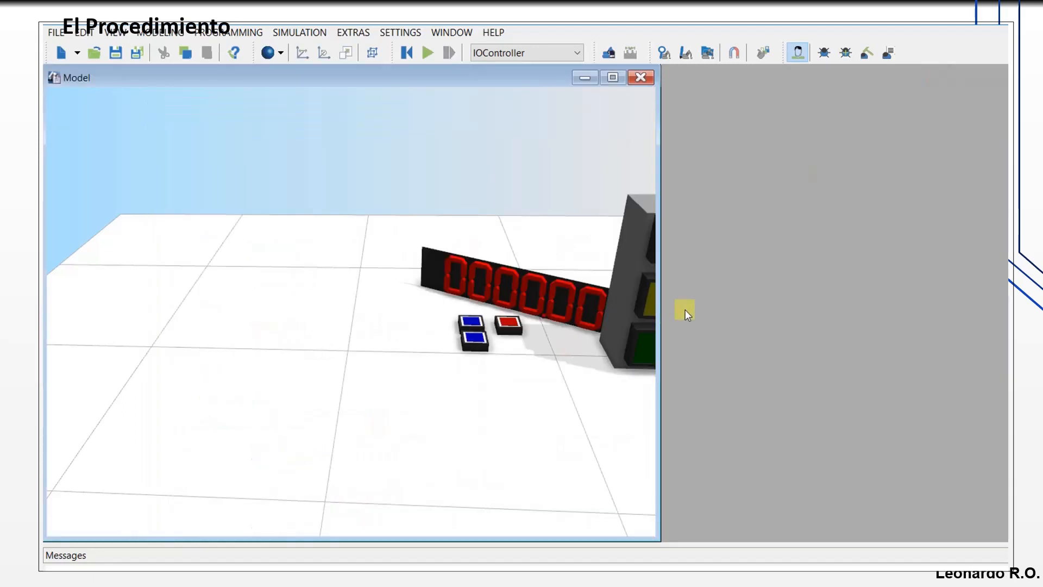
pyautogui.moveTo(658, 307); pyautogui.dragTo(773, 304)
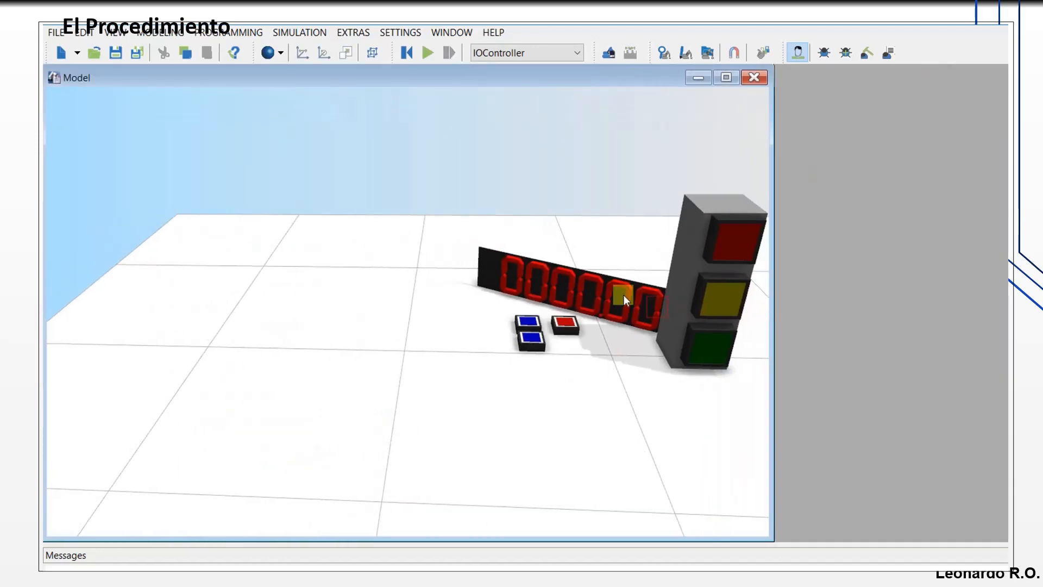
pyautogui.moveTo(133, 76); pyautogui.dragTo(493, 80)
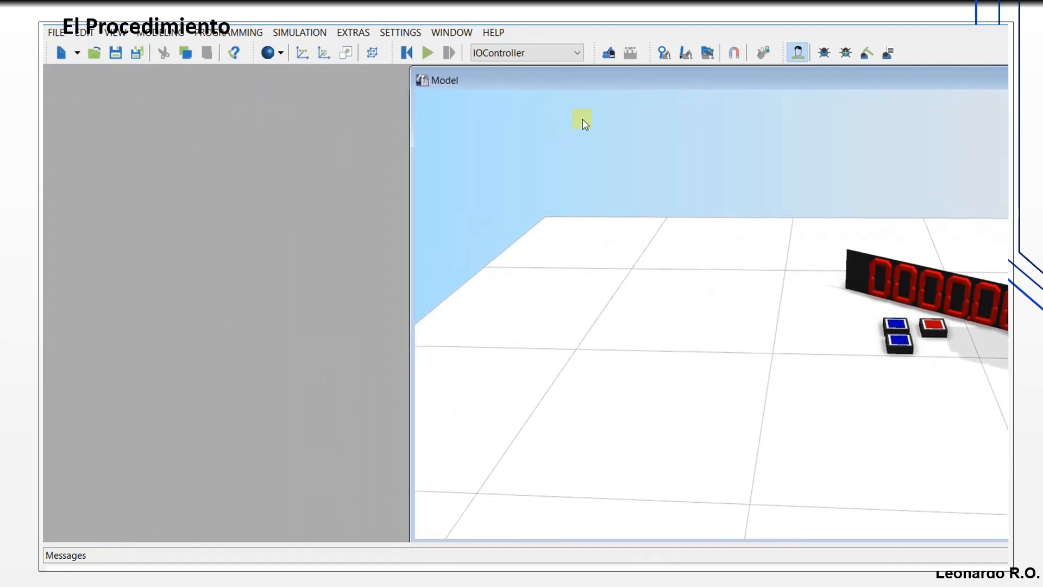
# - Show the Model Explorer beside the Model window and select the LED_Anzeige_0 display object
pyautogui.click(664, 51)
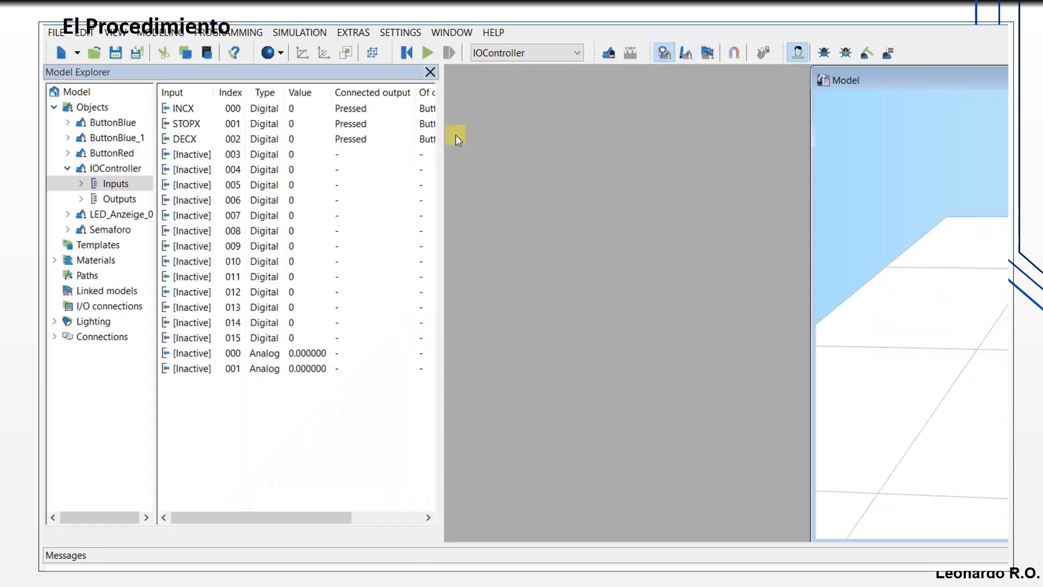
pyautogui.moveTo(1006, 89); pyautogui.dragTo(642, 93)
pyautogui.doubleClick(73, 170)
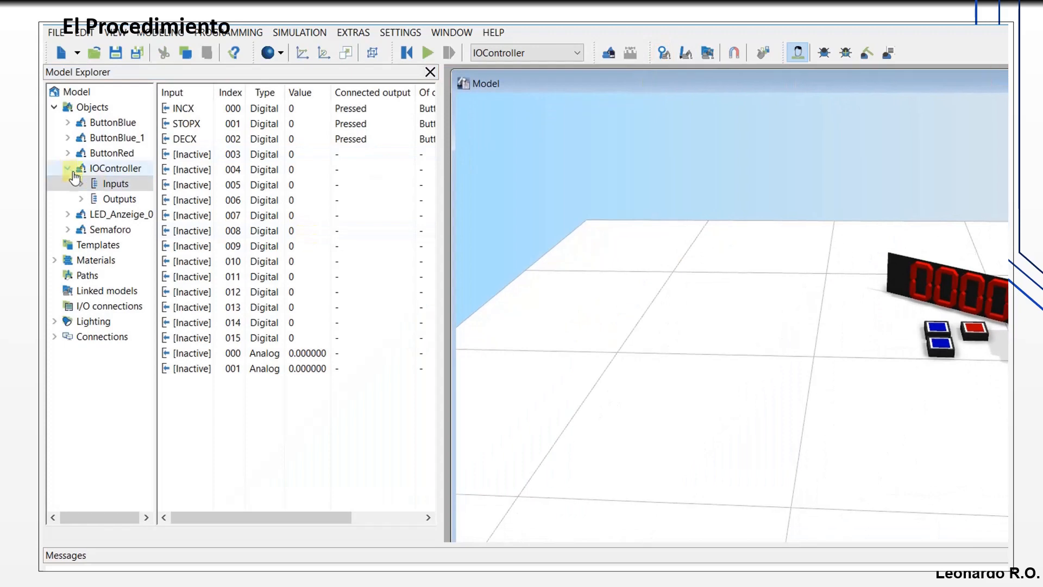
pyautogui.click(106, 185)
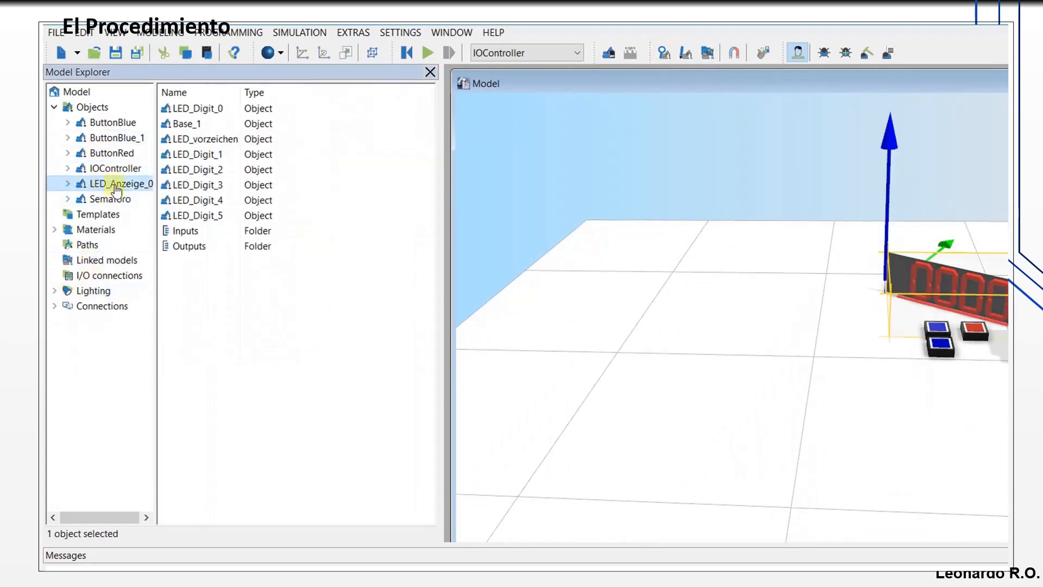
# - Set the LED display's R rotation to 0° in its pose properties and apply it
pyautogui.rightClick(110, 184)
pyautogui.click(154, 369)
pyautogui.click(72, 267)
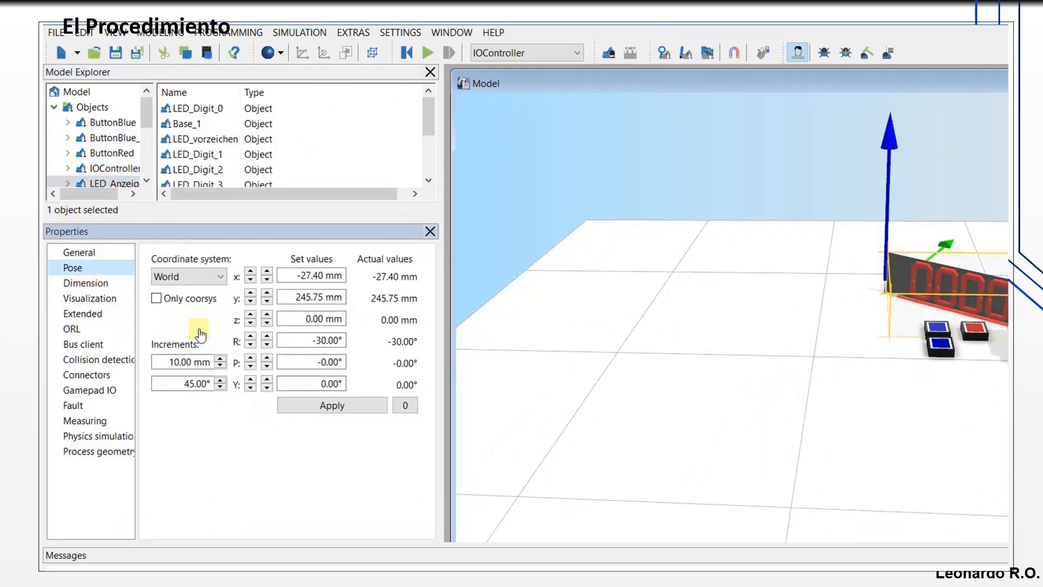
pyautogui.doubleClick(304, 339)
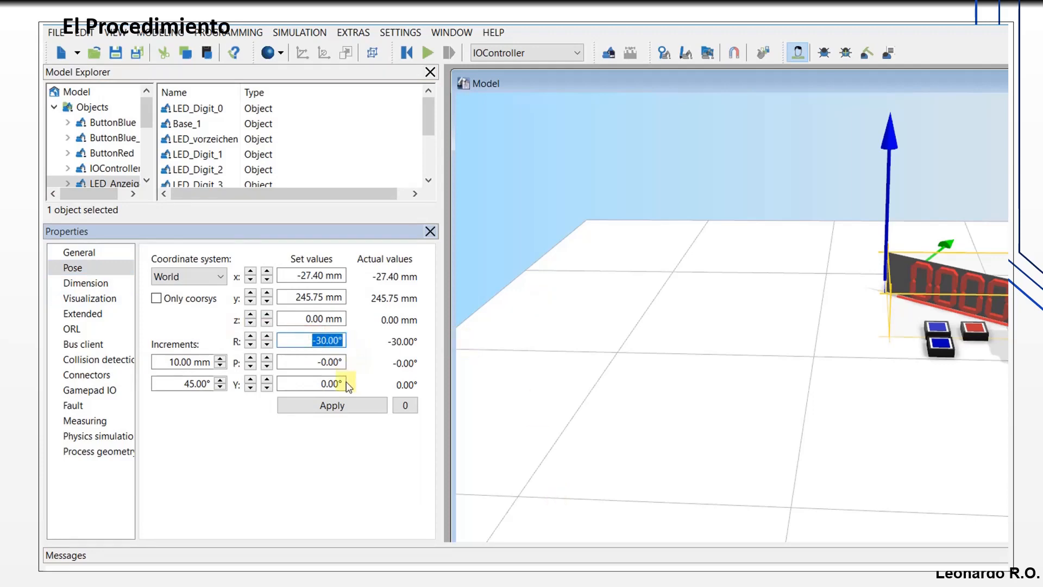
pyautogui.write('00')
pyautogui.click(336, 403)
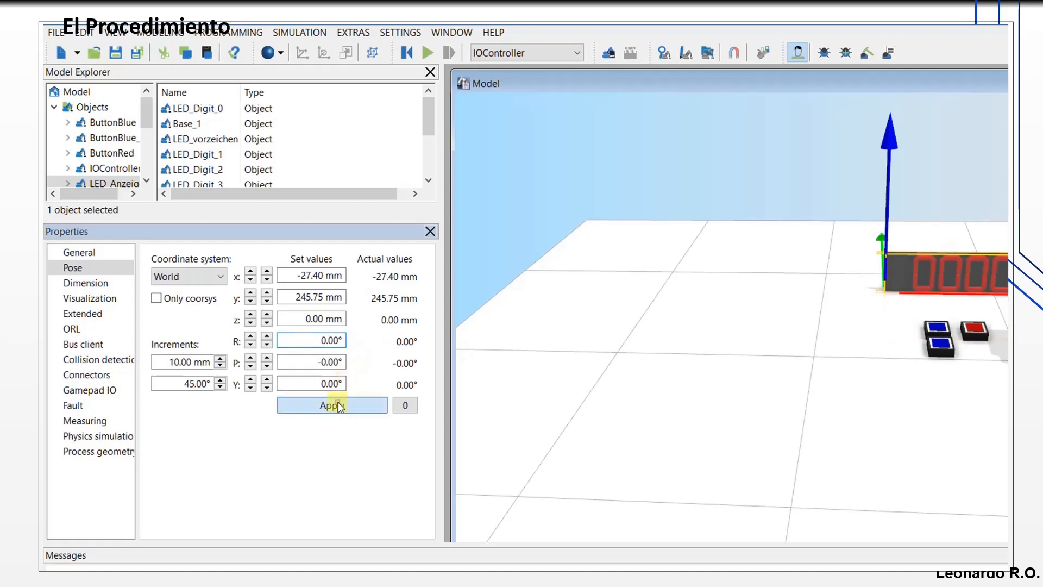
pyautogui.click(881, 235)
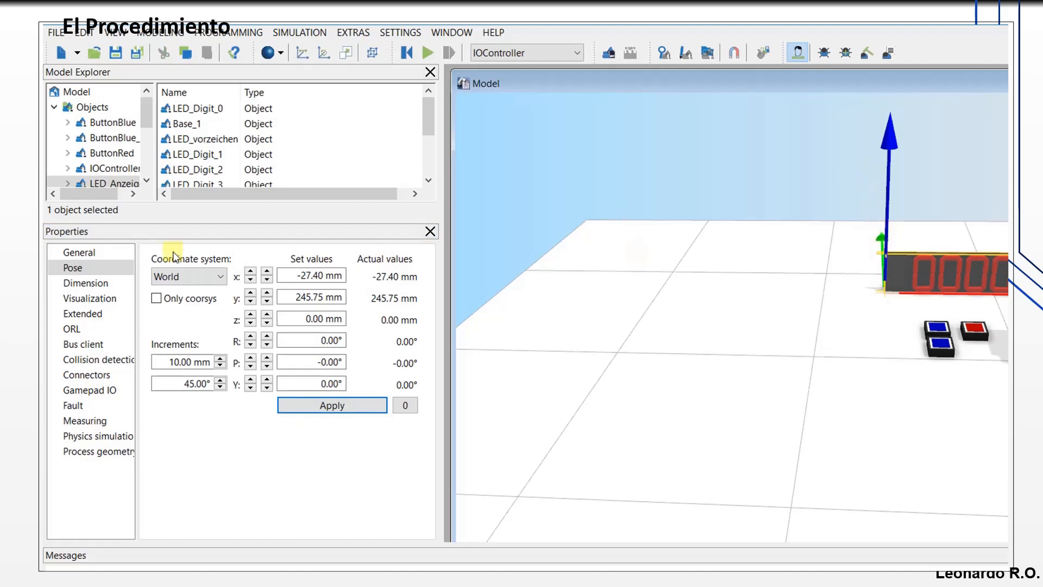
# - Move the LED display along the world x axis to x = -77.40 mm in 10 mm increments
pyautogui.click(79, 253)
pyautogui.click(85, 283)
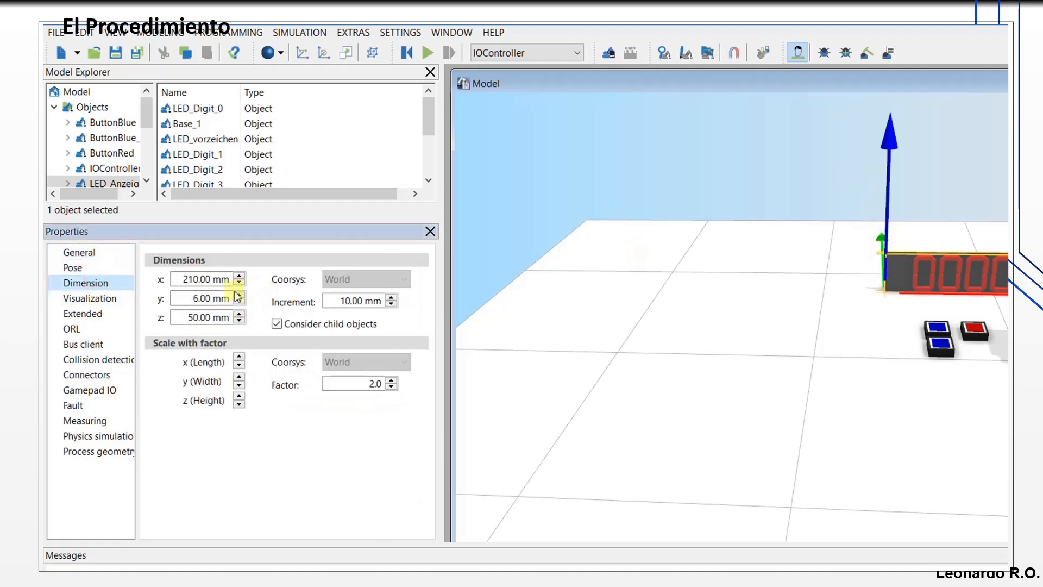
pyautogui.click(73, 268)
pyautogui.click(267, 280)
pyautogui.click(266, 279)
pyautogui.click(266, 280)
pyautogui.click(266, 279)
pyautogui.click(266, 280)
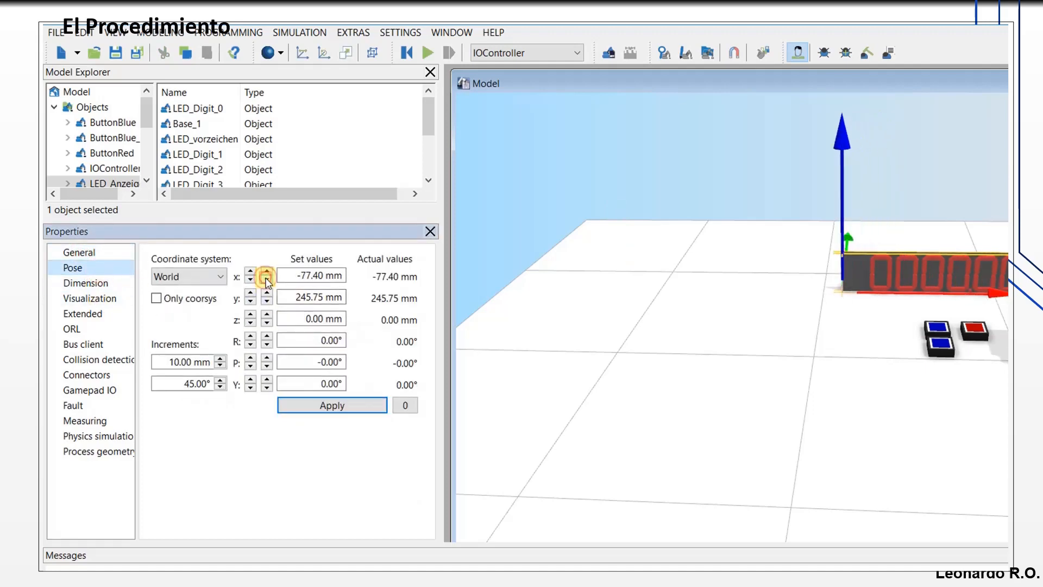
# - Shift the LED display along the world y axis to y = 195.75 mm
pyautogui.click(266, 323)
pyautogui.click(267, 314)
pyautogui.click(266, 301)
pyautogui.click(266, 301)
pyautogui.click(266, 301)
pyautogui.click(267, 301)
pyautogui.click(266, 301)
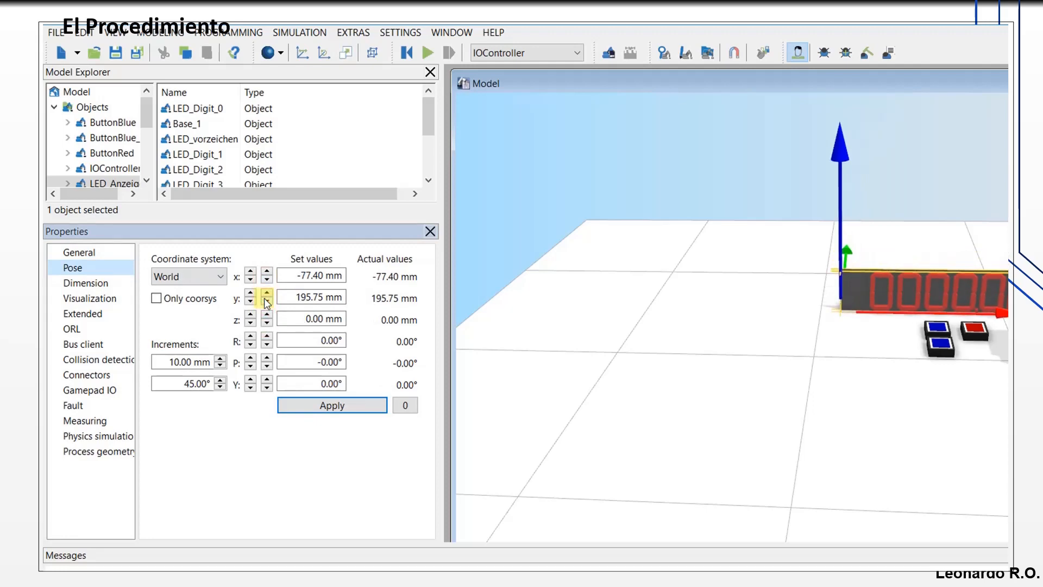
# - Position ButtonBlue in front of the display's outer end at x = -65 mm and y = 160 mm
pyautogui.click(113, 123)
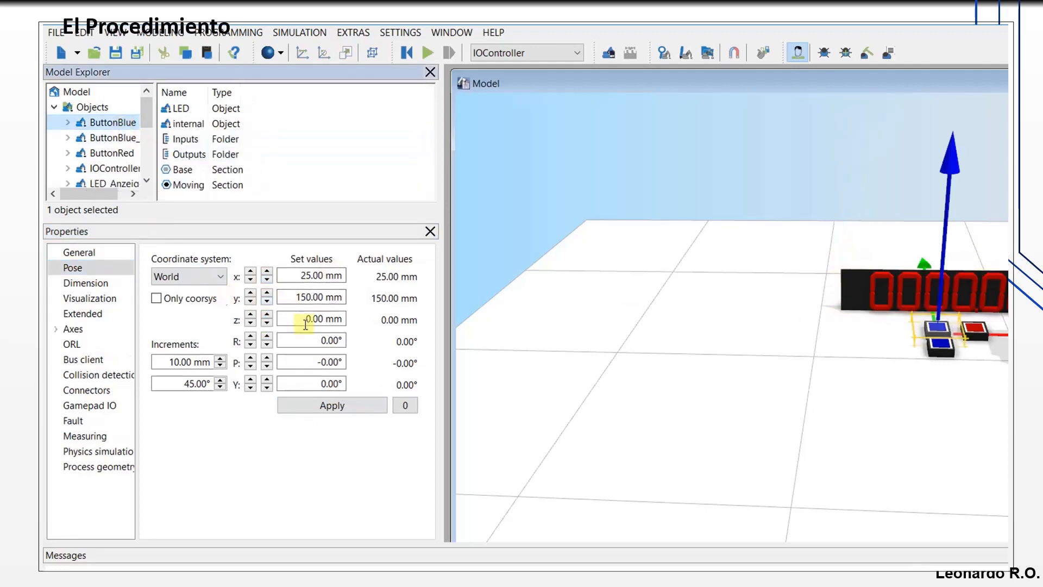
pyautogui.click(266, 294)
pyautogui.click(267, 280)
pyautogui.click(267, 280)
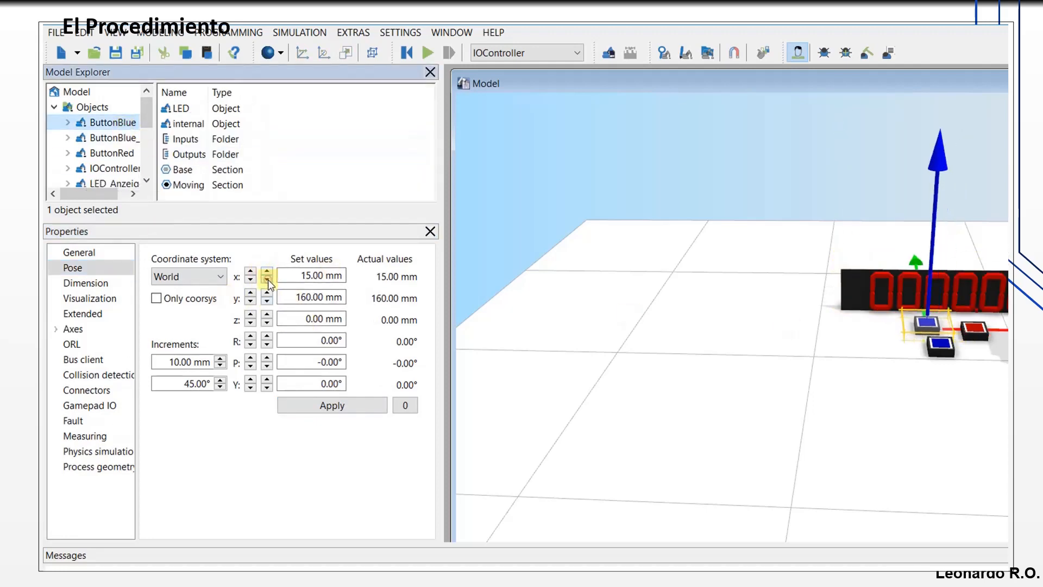
pyautogui.click(267, 280)
pyautogui.click(267, 280)
pyautogui.click(268, 281)
pyautogui.click(268, 281)
pyautogui.click(267, 281)
pyautogui.click(268, 281)
pyautogui.click(268, 281)
pyautogui.click(268, 280)
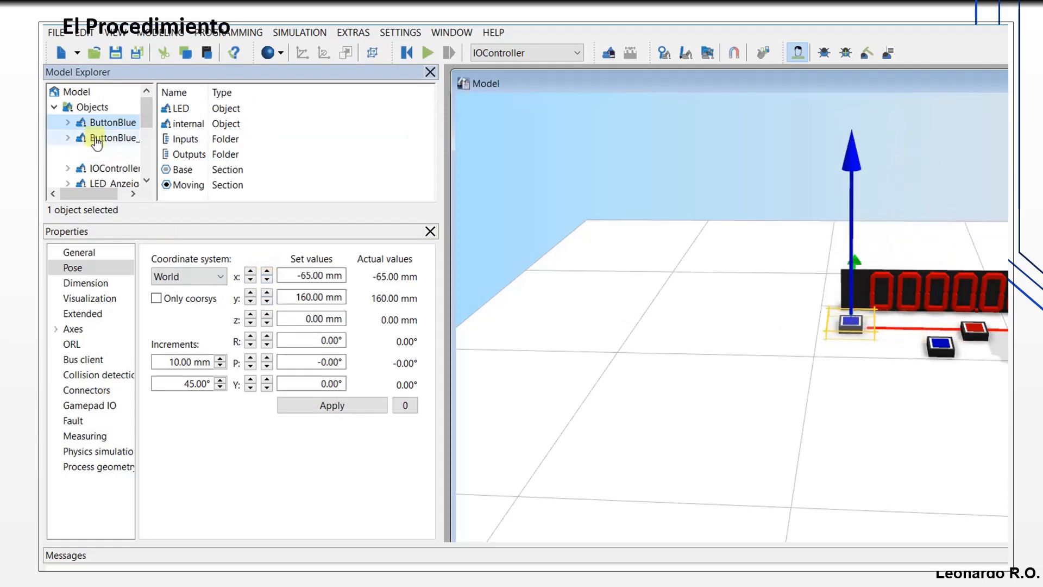
# - Set ButtonBlue_1's position to x = 65 mm and y = 160 mm and apply both values
pyautogui.click(111, 138)
pyautogui.click(288, 274)
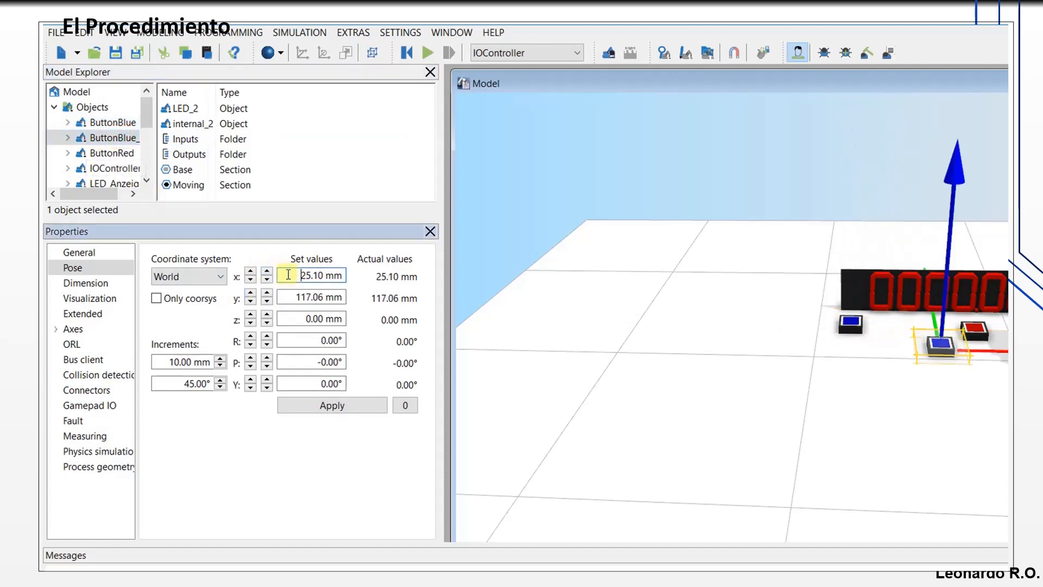
pyautogui.moveTo(288, 274); pyautogui.dragTo(320, 274)
pyautogui.write('60')
pyautogui.press('Return')
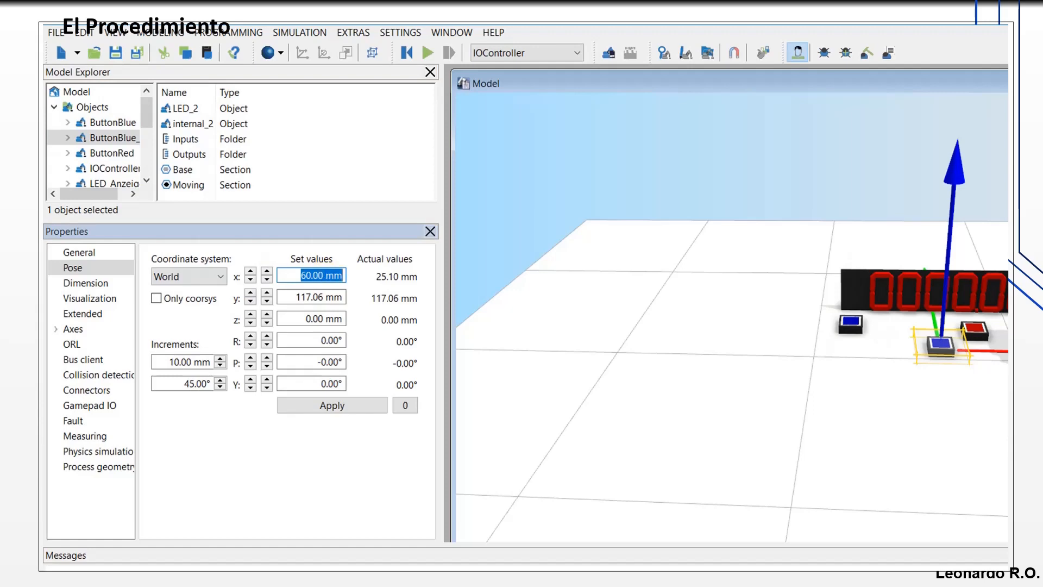
pyautogui.write('65')
pyautogui.click(343, 407)
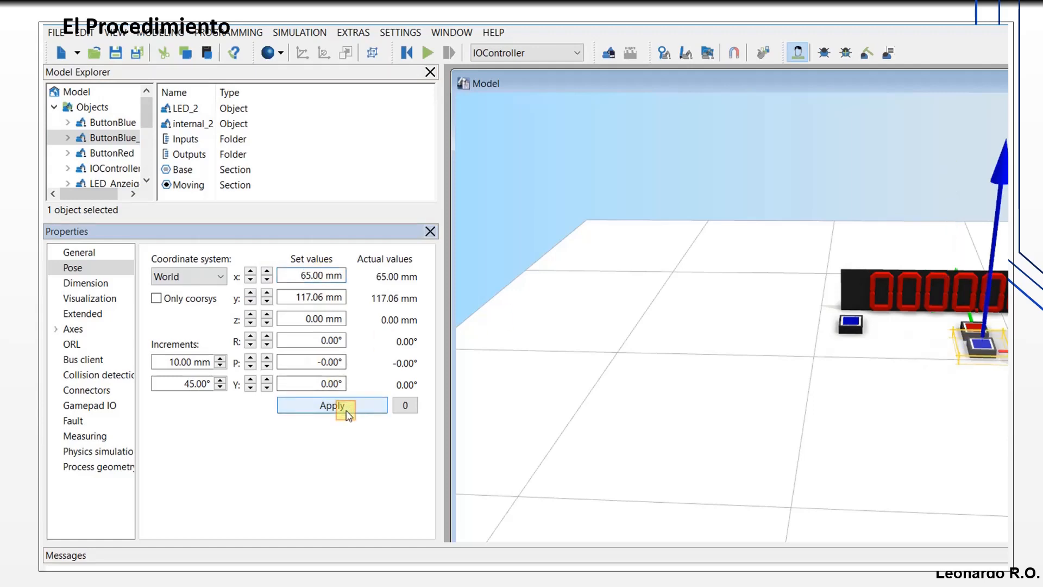
pyautogui.moveTo(288, 297); pyautogui.dragTo(342, 297)
pyautogui.write('160')
pyautogui.press('Return')
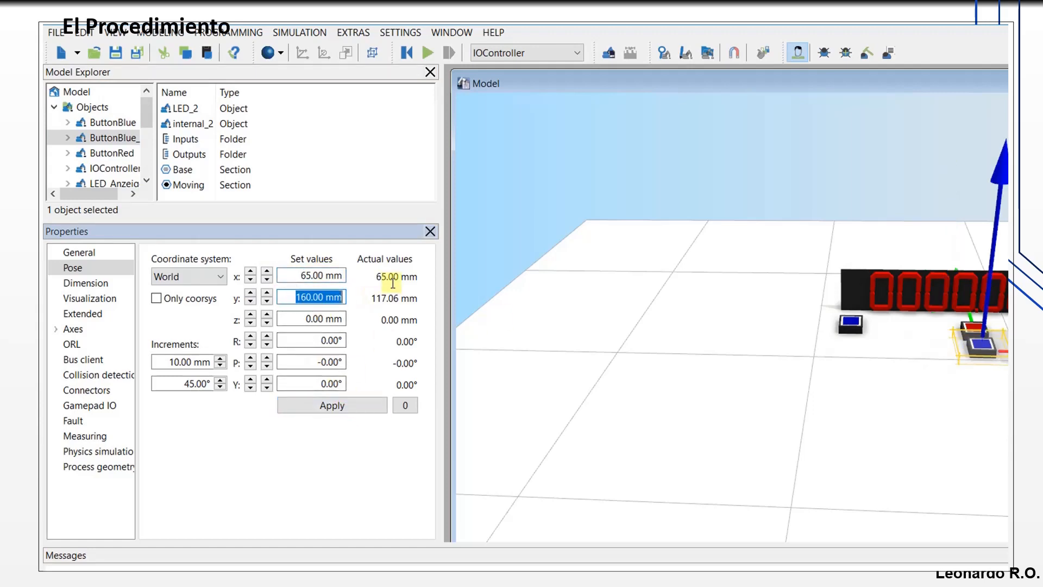
pyautogui.click(321, 407)
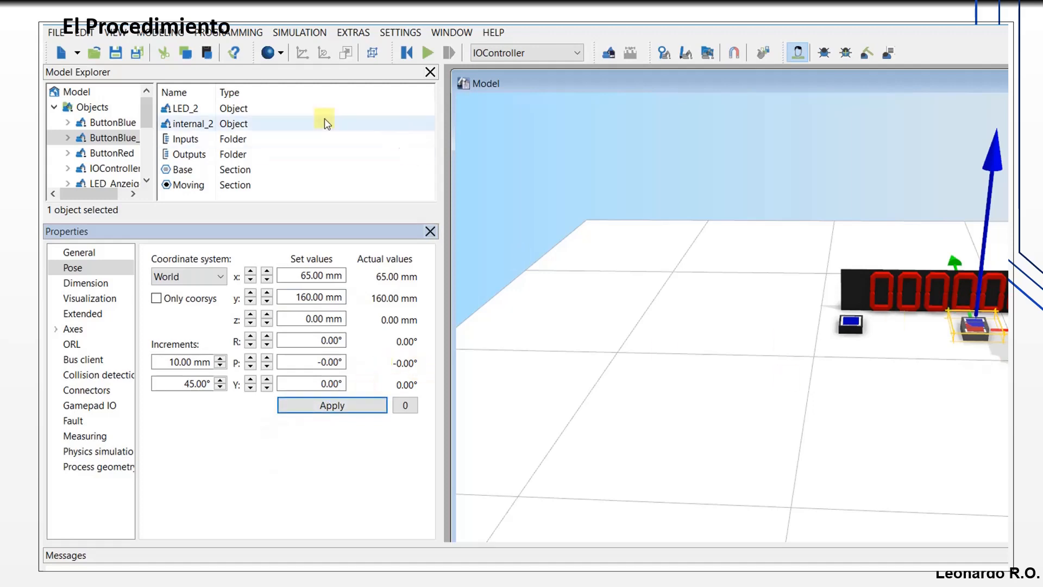
# - Move ButtonRed between the two blue buttons, to x = 3 mm and y = 160 mm
pyautogui.click(107, 158)
pyautogui.click(266, 301)
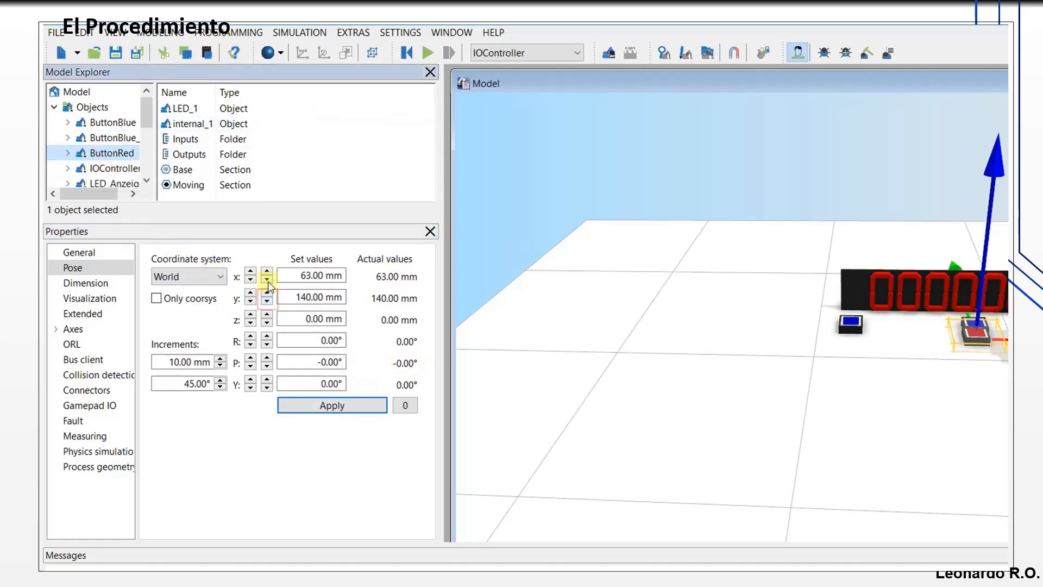
pyautogui.click(267, 280)
pyautogui.click(267, 281)
pyautogui.click(267, 294)
pyautogui.click(267, 294)
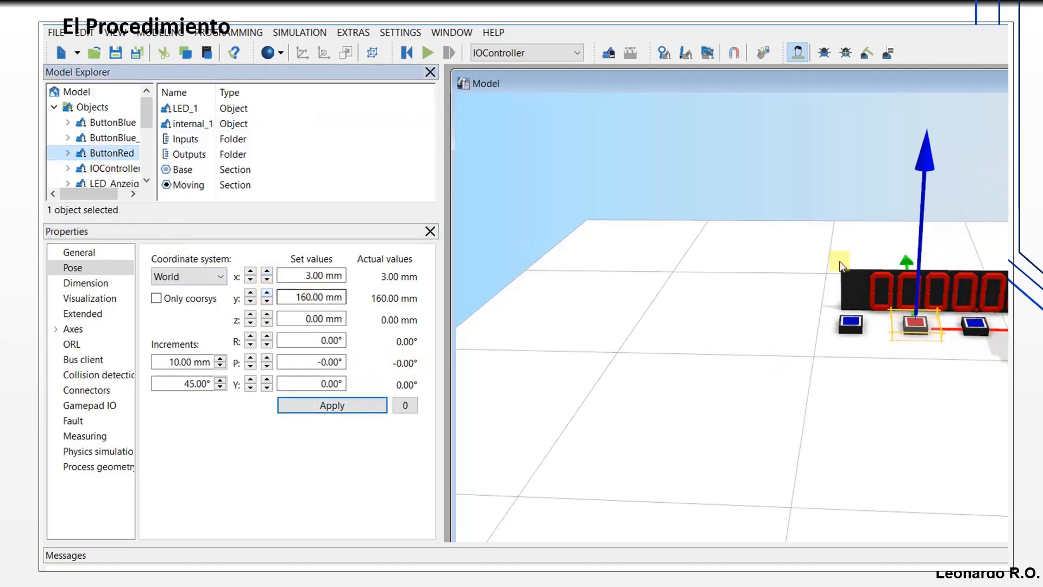
# - Move the Semaforo traffic light to world position x = -370 mm and y = 190 mm and apply the pose
pyautogui.scroll(-1, 147, 173)
pyautogui.click(109, 154)
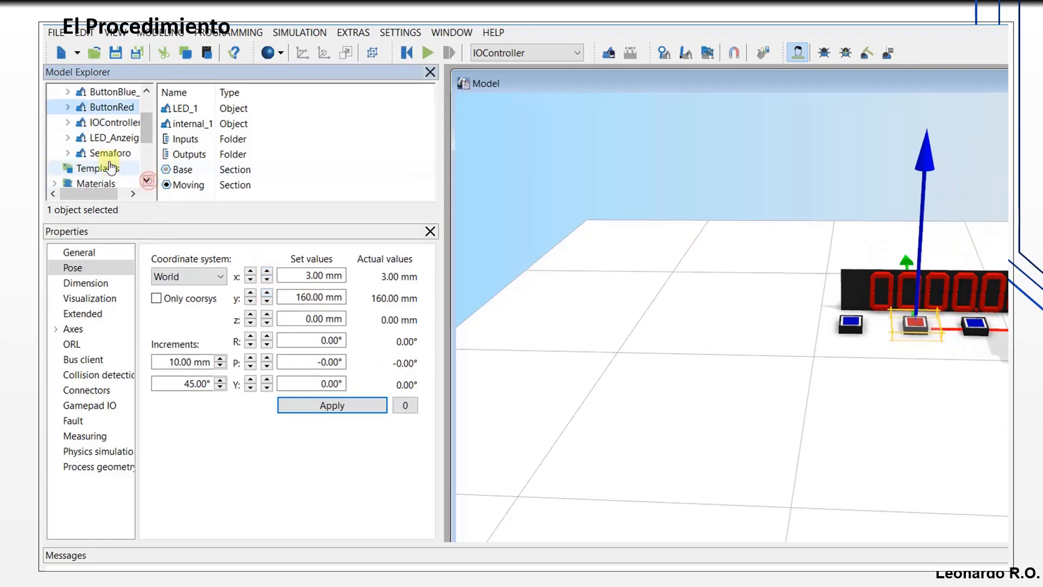
pyautogui.click(267, 301)
pyautogui.click(267, 280)
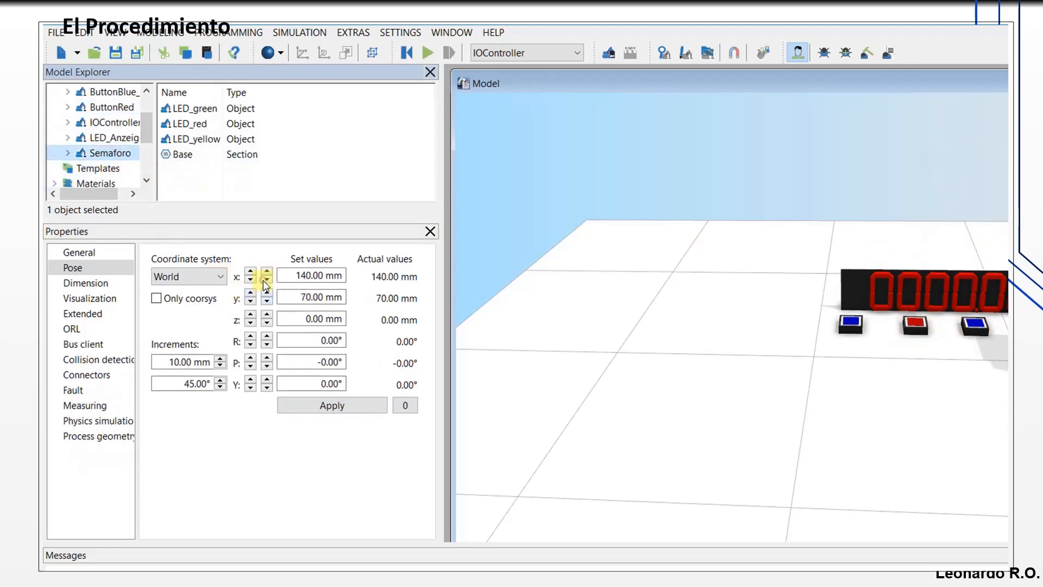
pyautogui.click(267, 280)
pyautogui.click(266, 280)
pyautogui.click(266, 280)
pyautogui.moveTo(266, 280); pyautogui.dragTo(266, 295)
pyautogui.click(266, 293)
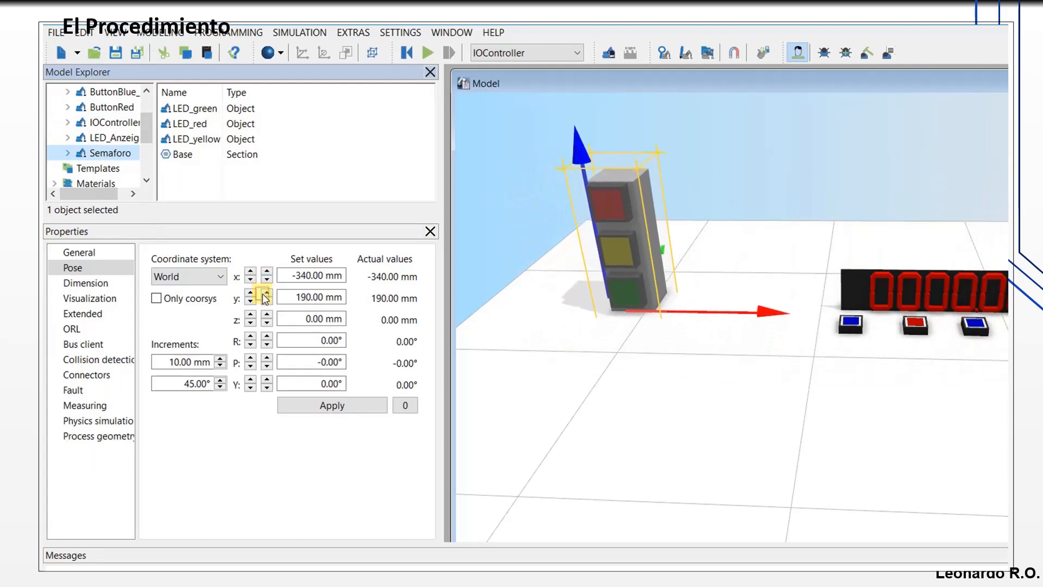
pyautogui.click(267, 279)
pyautogui.click(267, 279)
pyautogui.click(267, 279)
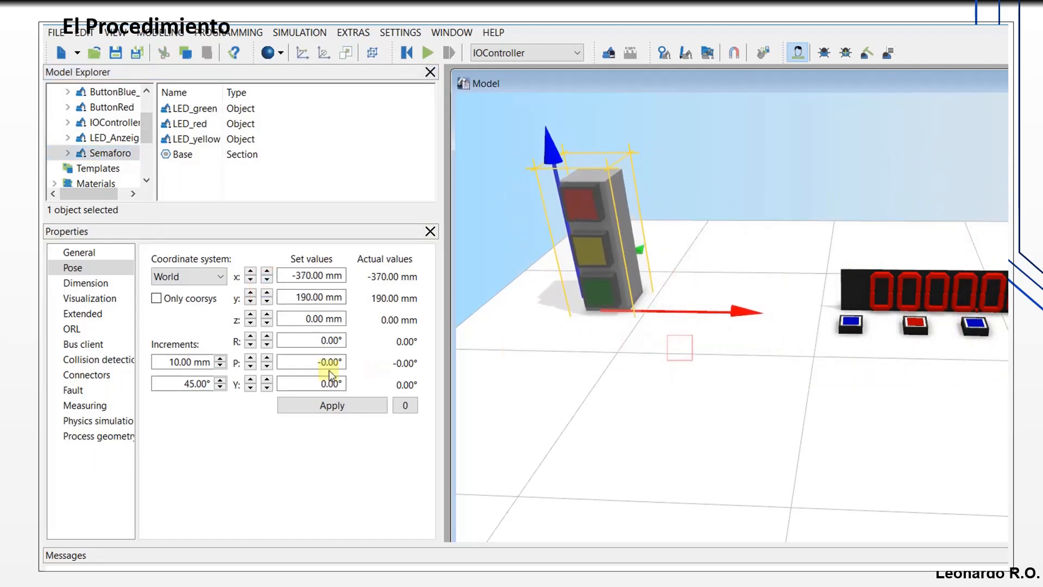
pyautogui.click(330, 404)
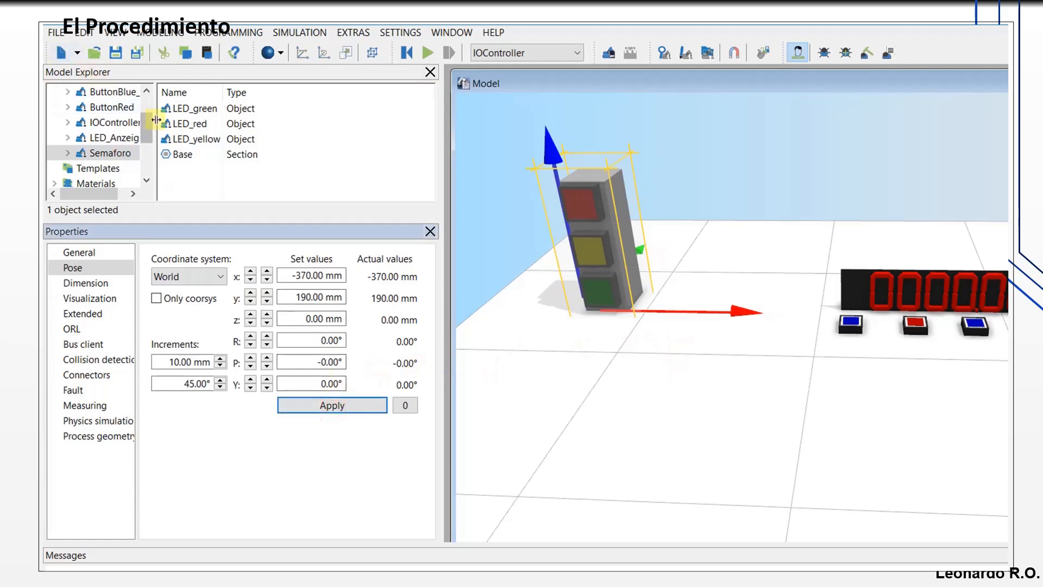
# - List all objects of the model, then enlarge the Model Explorer's height and narrow the docked panels to widen the model view
pyautogui.click(150, 137)
pyautogui.scroll(3, 150, 137)
pyautogui.click(87, 107)
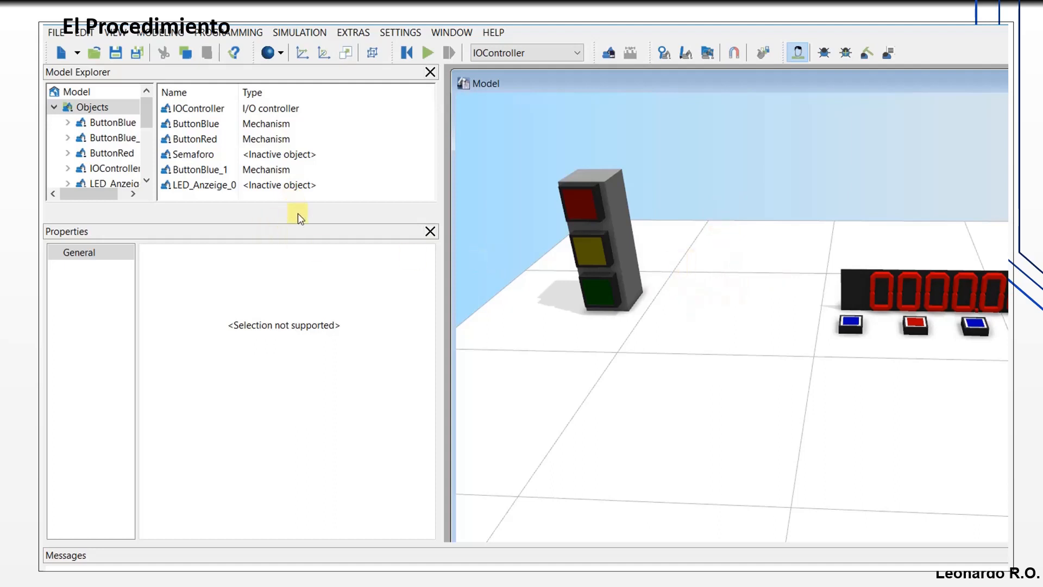
pyautogui.moveTo(301, 222); pyautogui.dragTo(307, 331)
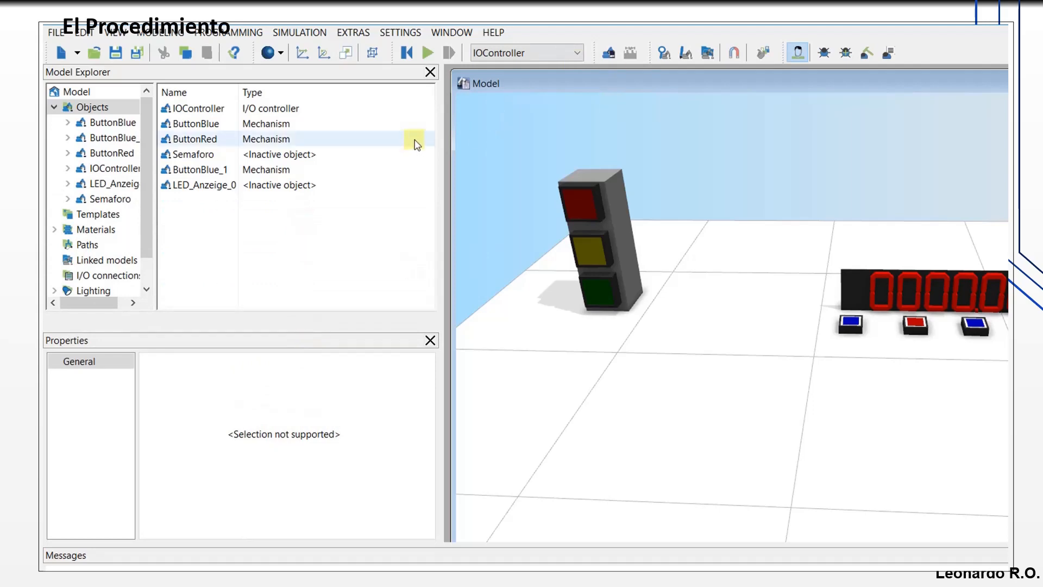
pyautogui.moveTo(443, 141); pyautogui.dragTo(317, 143)
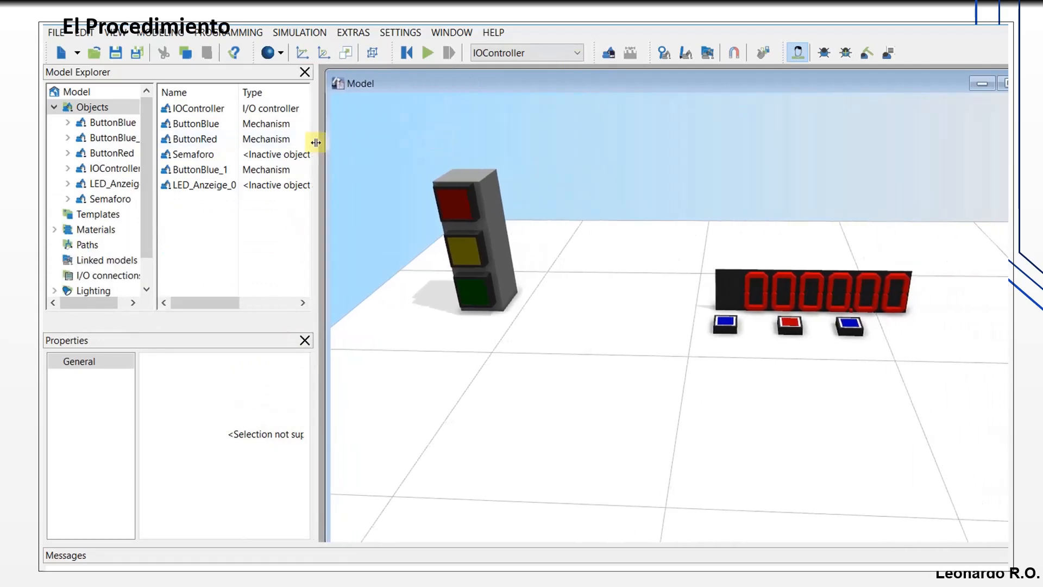
# - Open the model libraries, look through the motors, drives and cylinders under Mechanisms, and select the double-acting cylinder
pyautogui.click(715, 54)
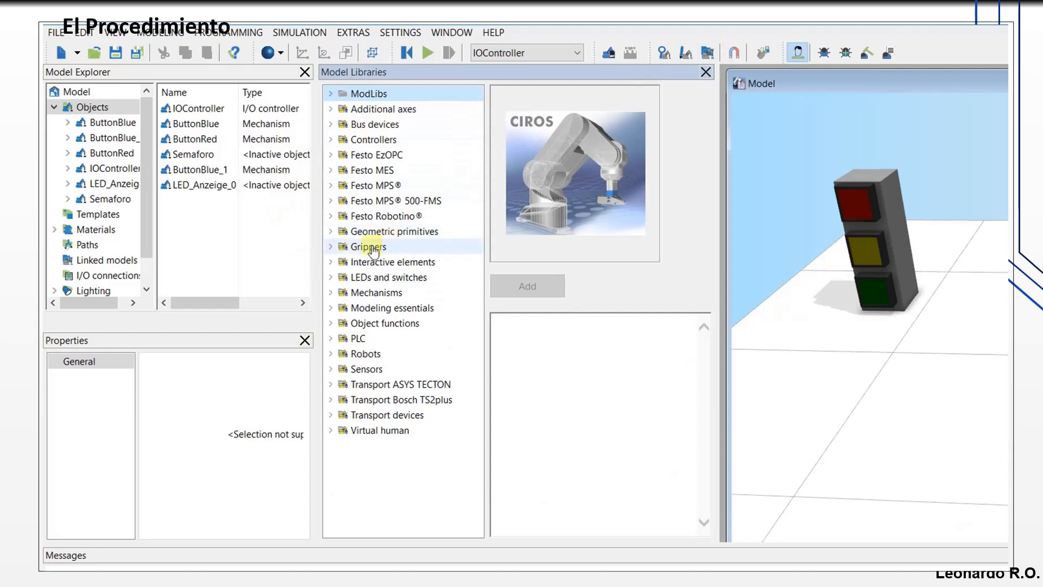
pyautogui.click(333, 293)
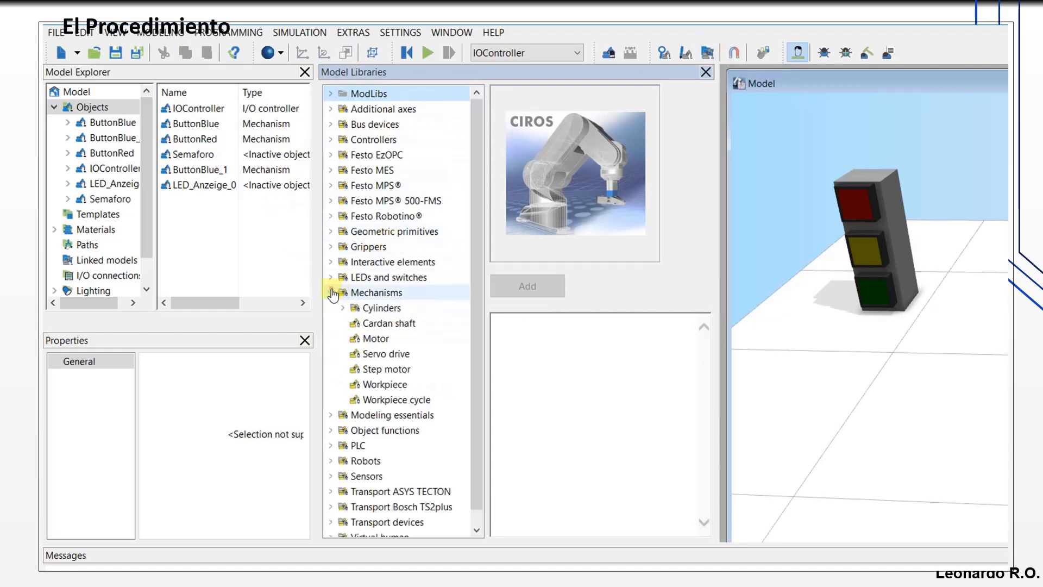
pyautogui.click(374, 310)
pyautogui.click(382, 324)
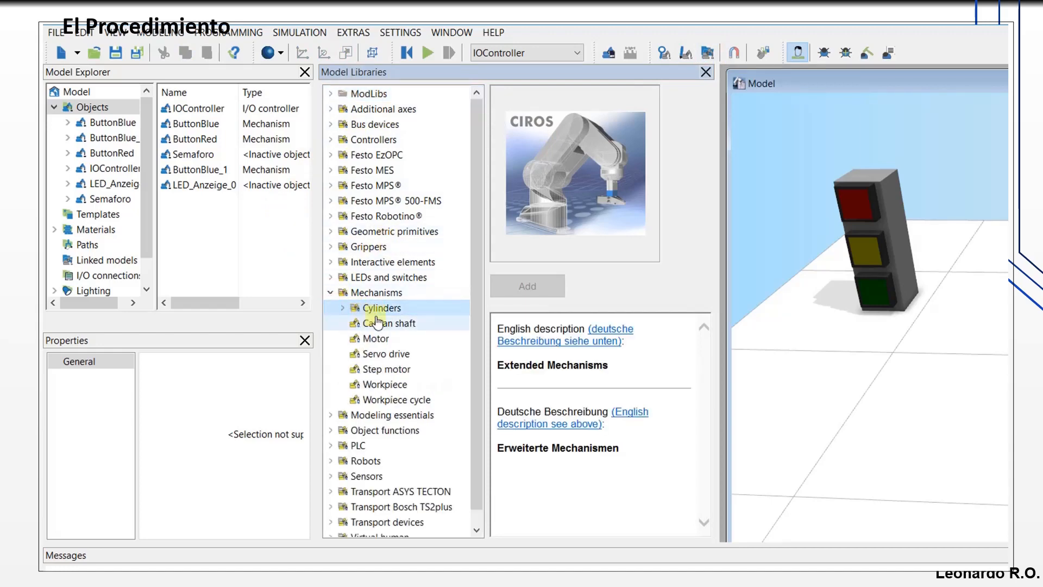
pyautogui.click(379, 340)
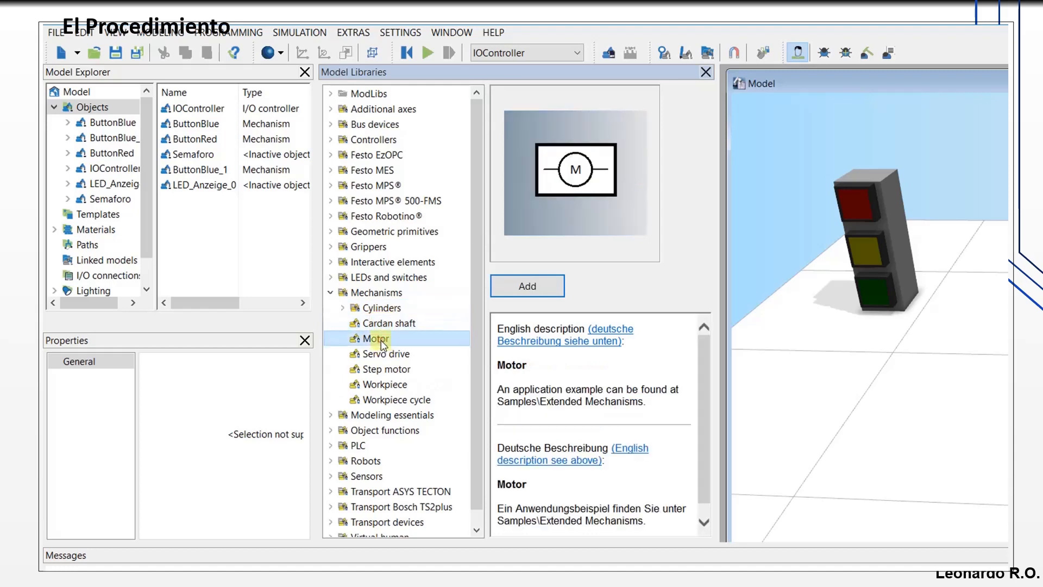
pyautogui.click(387, 355)
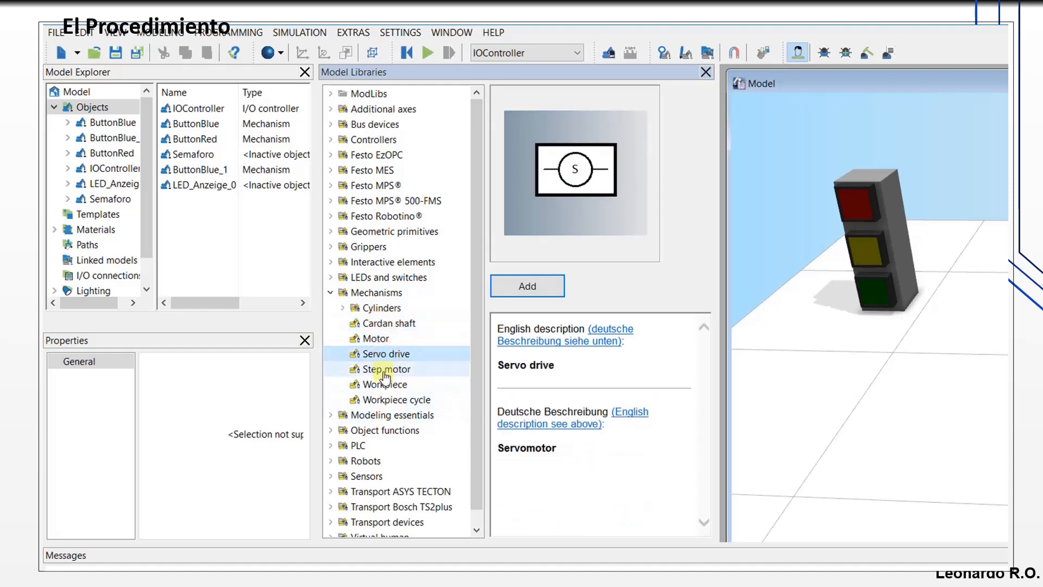
pyautogui.click(343, 308)
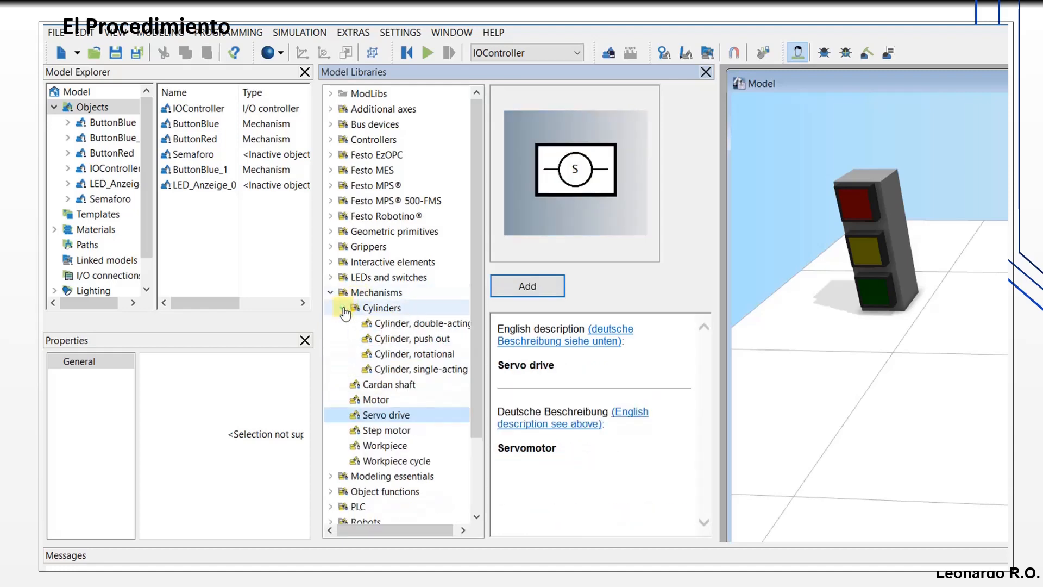
pyautogui.click(395, 323)
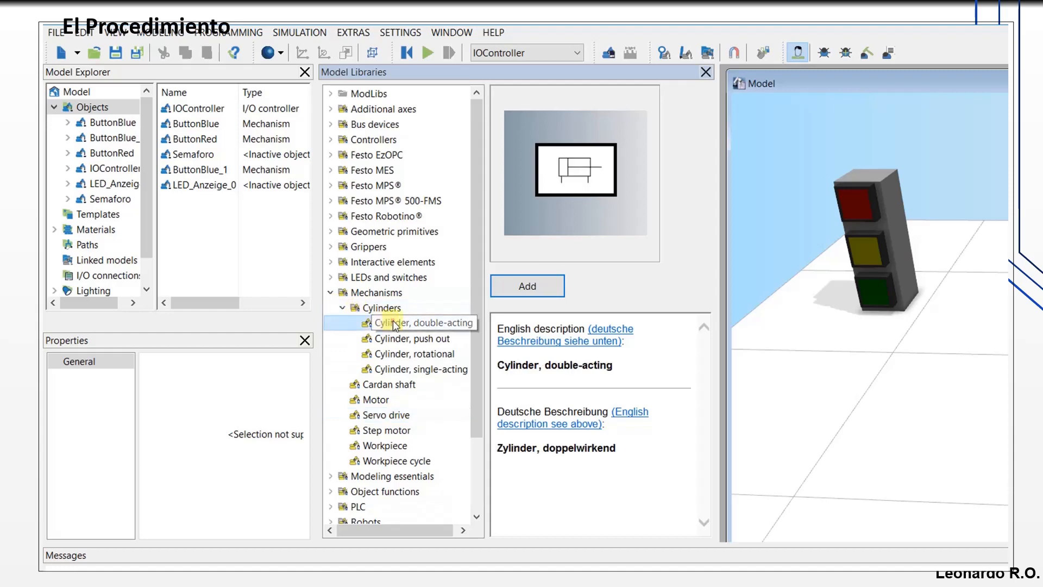
pyautogui.click(412, 369)
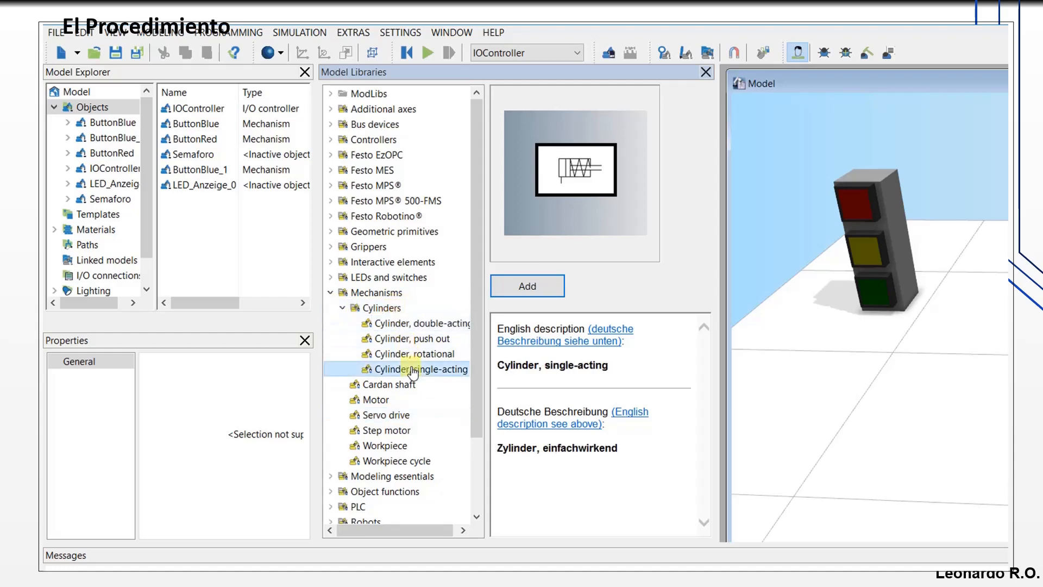
pyautogui.click(407, 324)
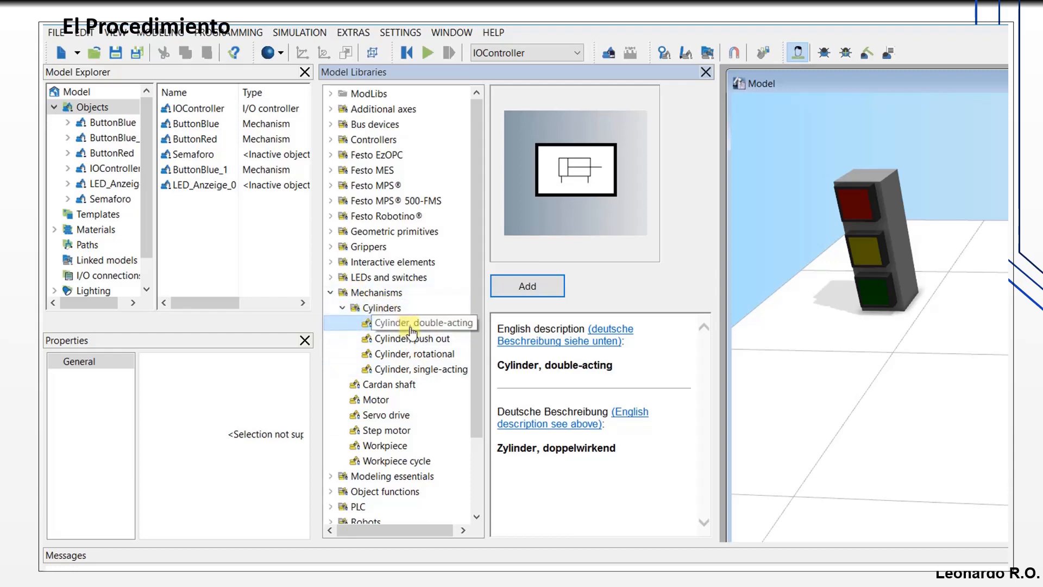
# - Switch to CIROS Help and examine the Modelling of Mechanisms topics in the Modeling chapter
pyautogui.click(143, 579)
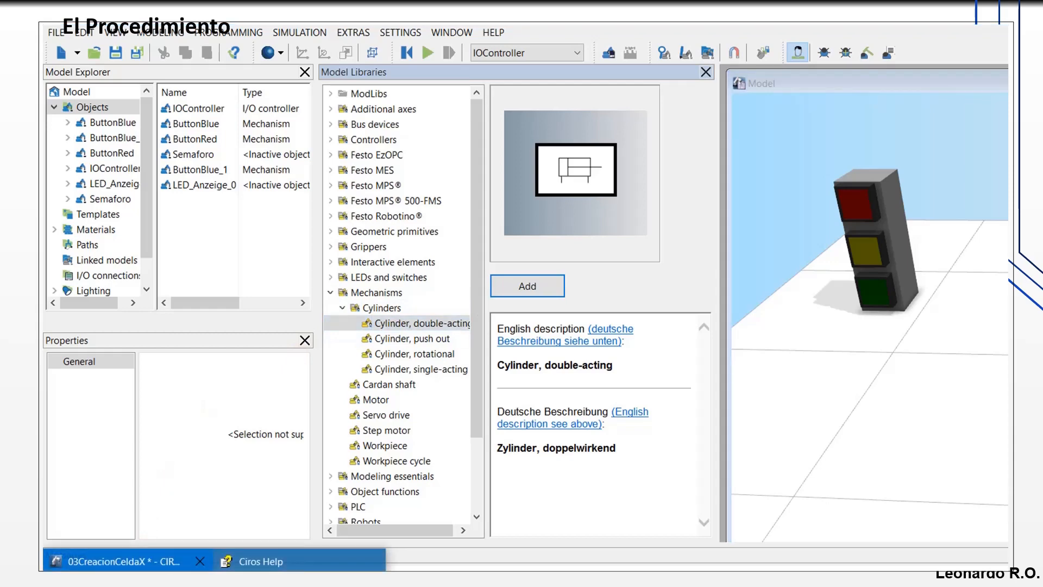
pyautogui.click(260, 561)
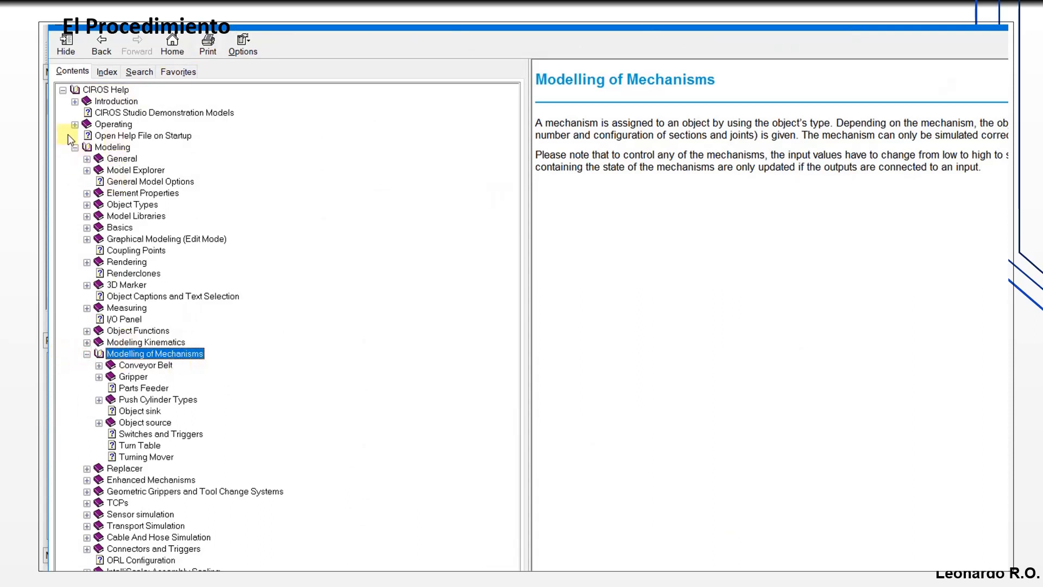
pyautogui.click(76, 147)
pyautogui.click(76, 147)
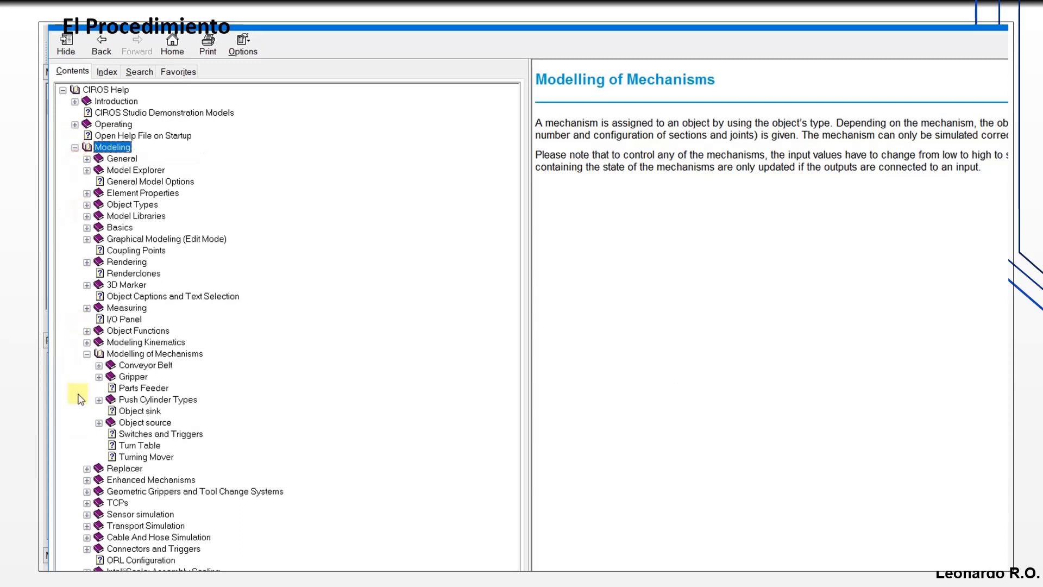
pyautogui.click(86, 354)
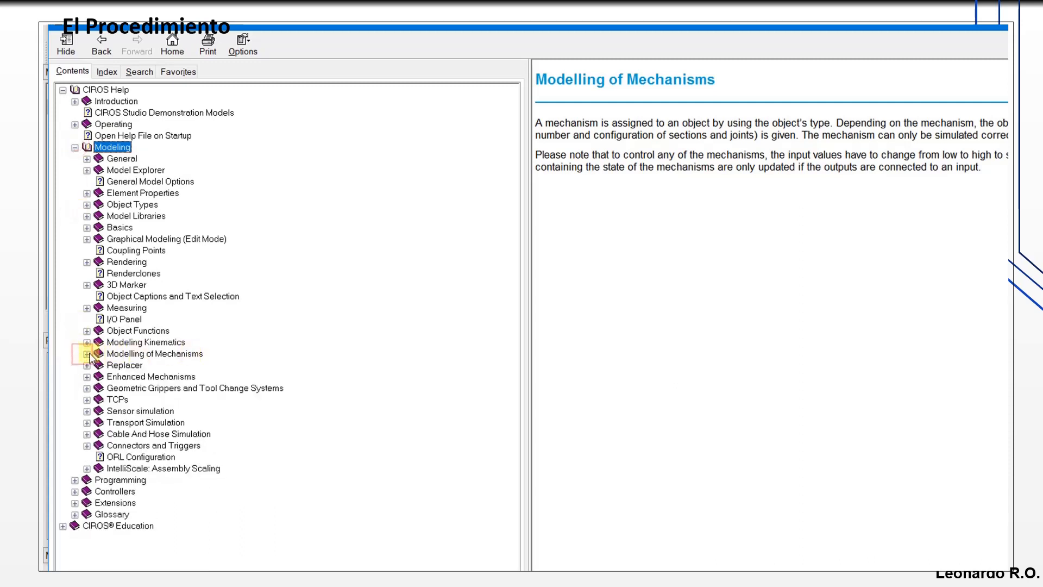
pyautogui.click(86, 354)
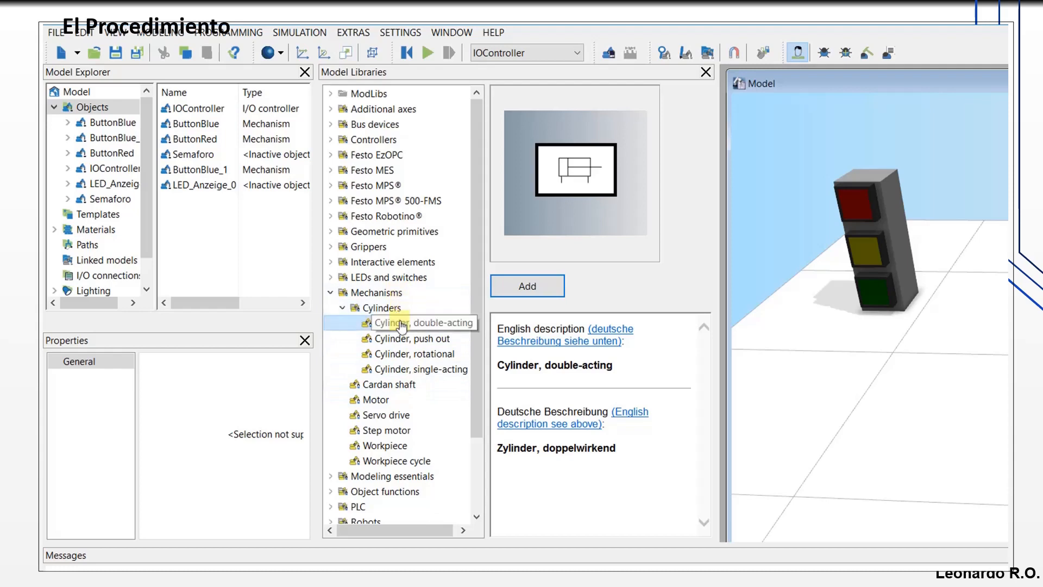
# - Add the double-acting cylinder from the library to the model and widen the object tree to fit the full names
pyautogui.click(519, 289)
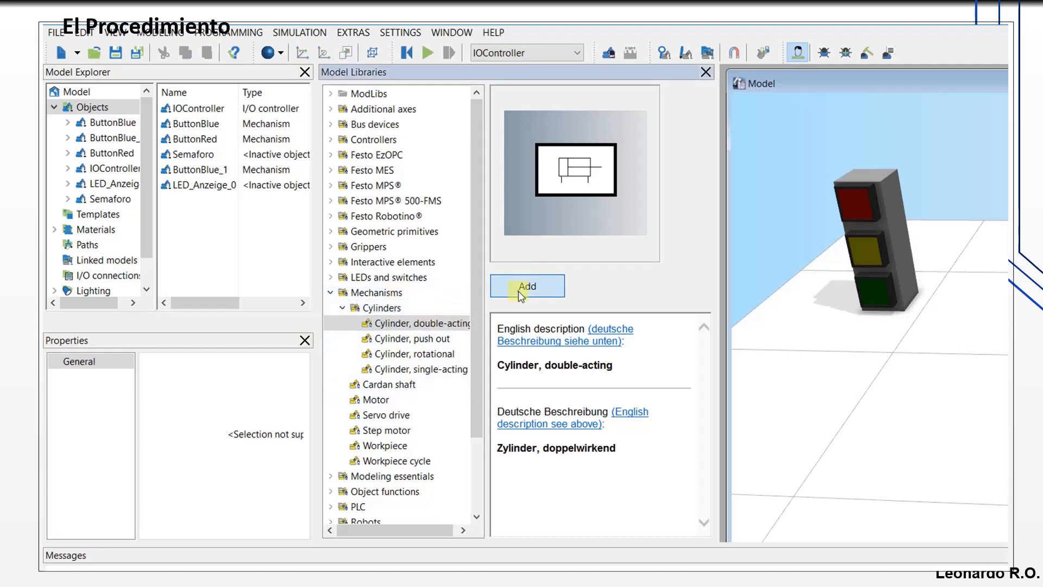
pyautogui.click(707, 72)
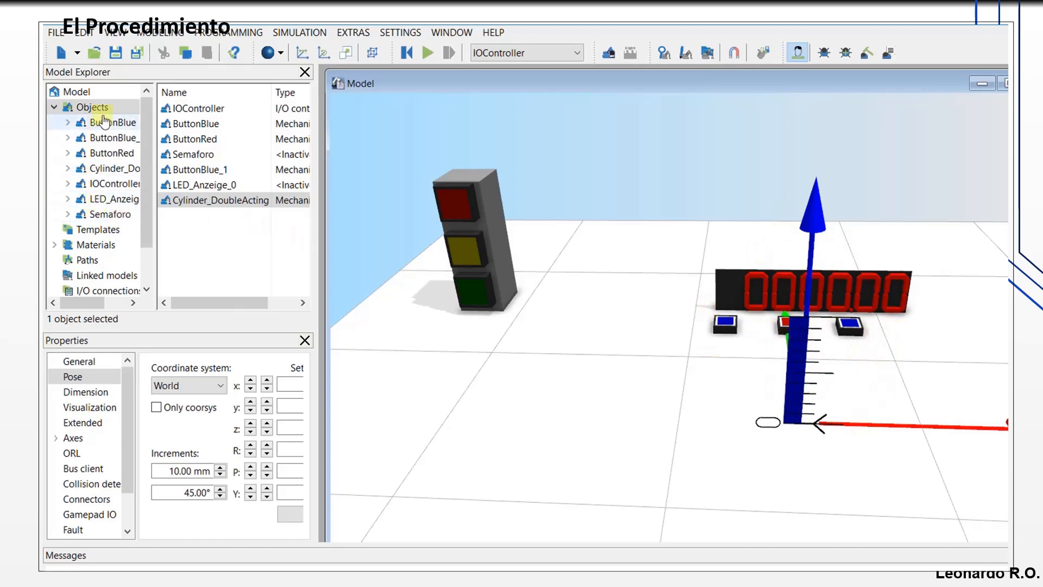
pyautogui.click(160, 134)
pyautogui.moveTo(153, 132); pyautogui.dragTo(222, 169)
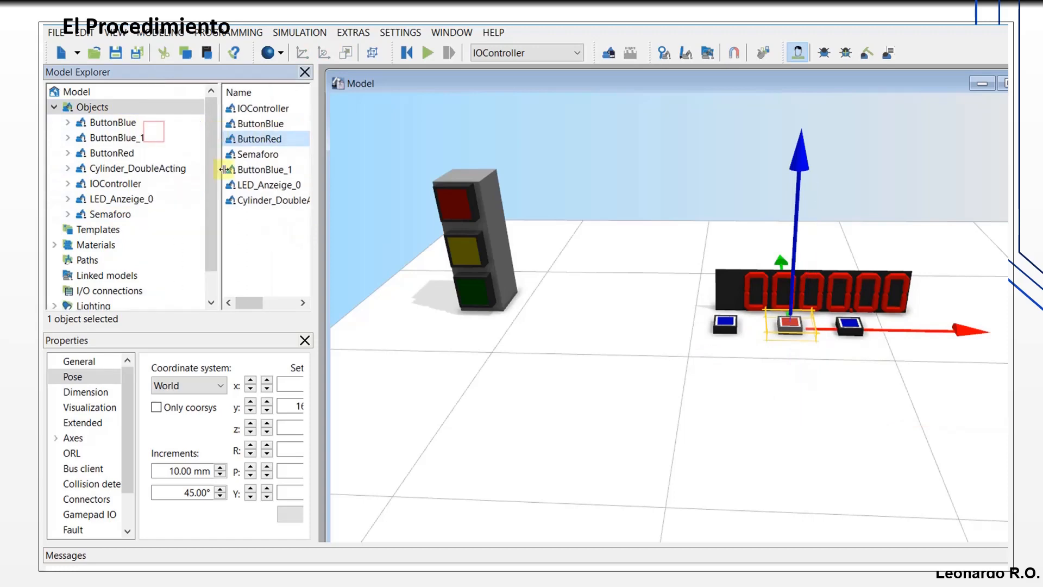
# - Rename the double-acting cylinder object as Barrera_Ent
pyautogui.click(115, 172)
pyautogui.rightClick(116, 172)
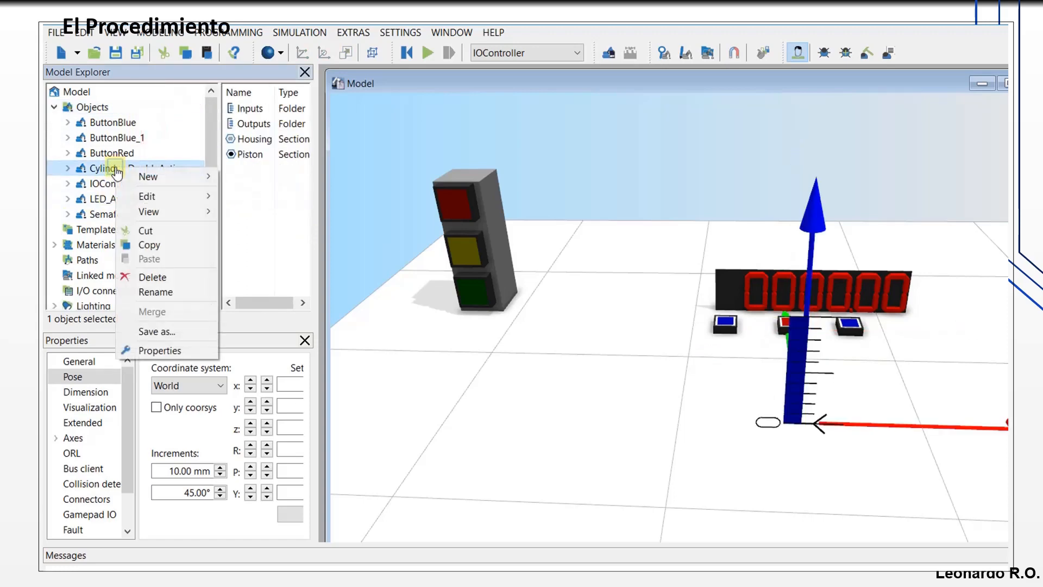
pyautogui.click(174, 291)
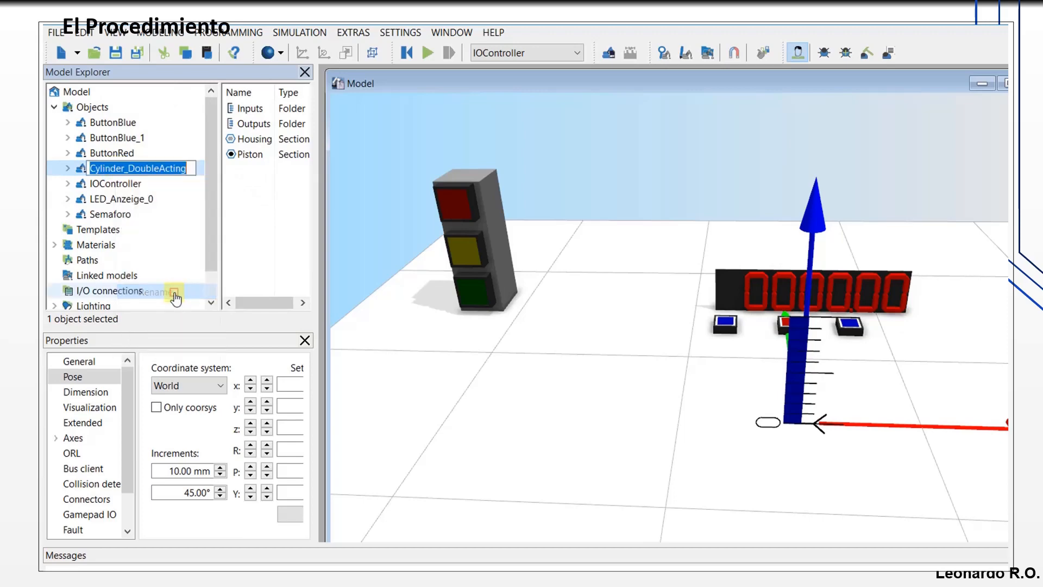
pyautogui.write('Barrera_Ent')
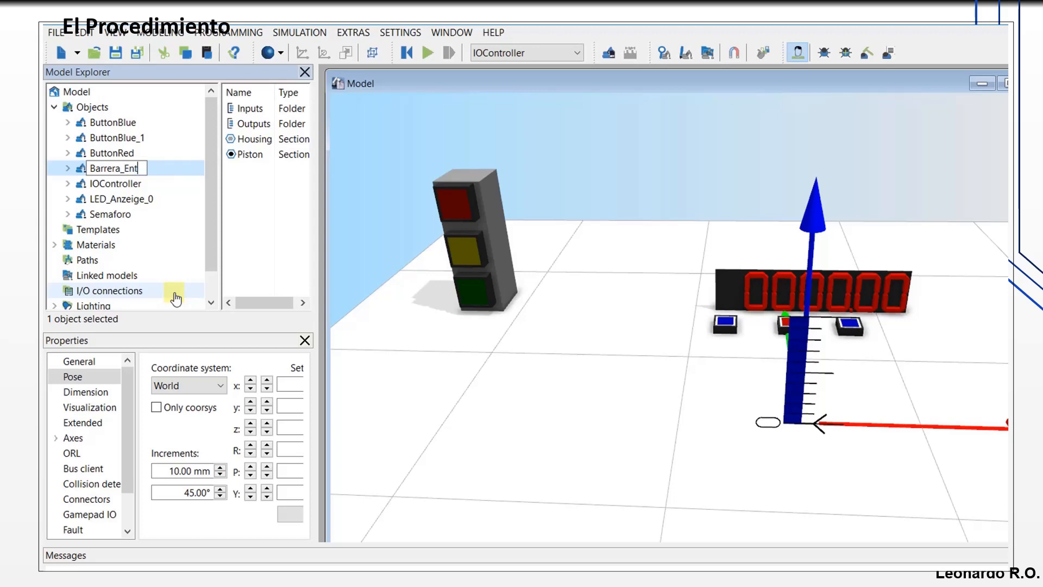
pyautogui.click(114, 181)
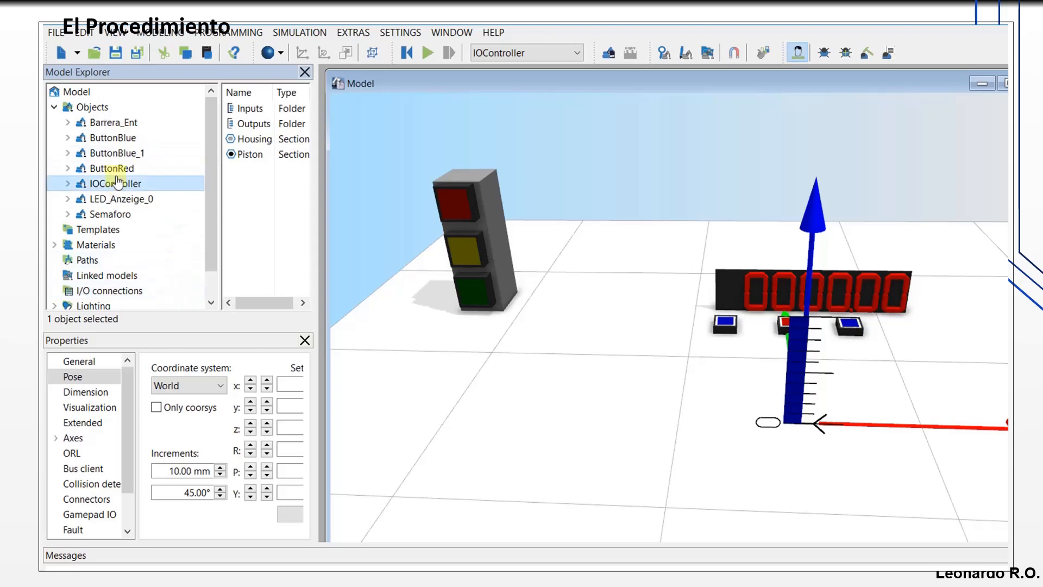
pyautogui.click(115, 171)
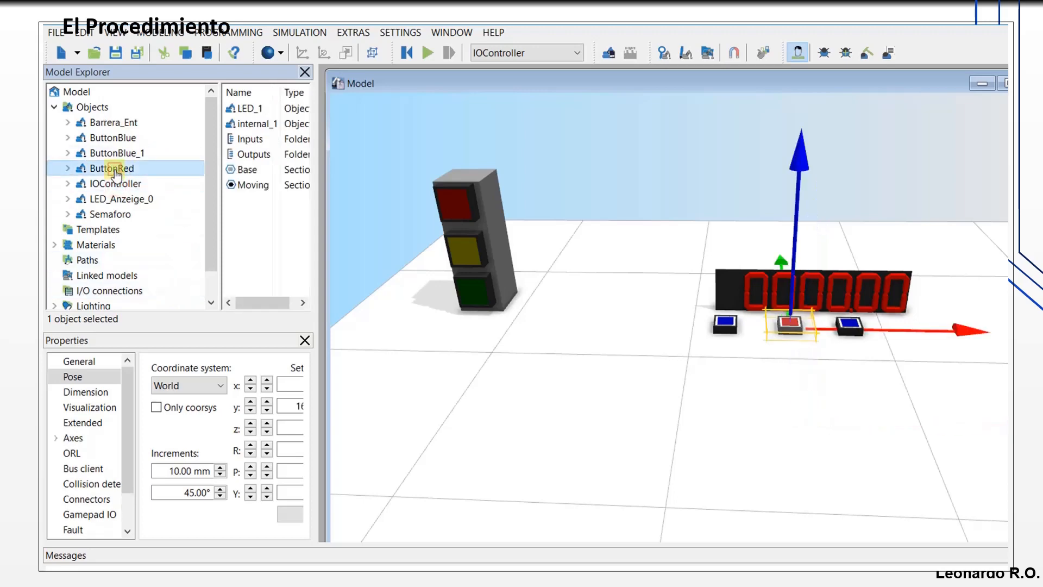
# - Move Barrera_Ent next to the traffic light, to world position x = -300 mm and y = 200 mm
pyautogui.click(129, 121)
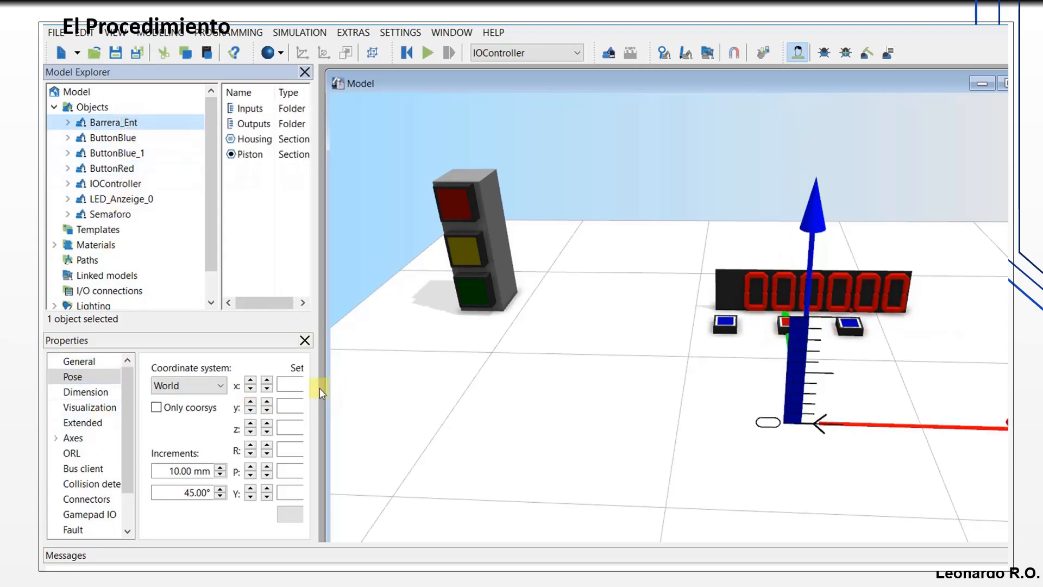
pyautogui.moveTo(312, 375); pyautogui.dragTo(391, 374)
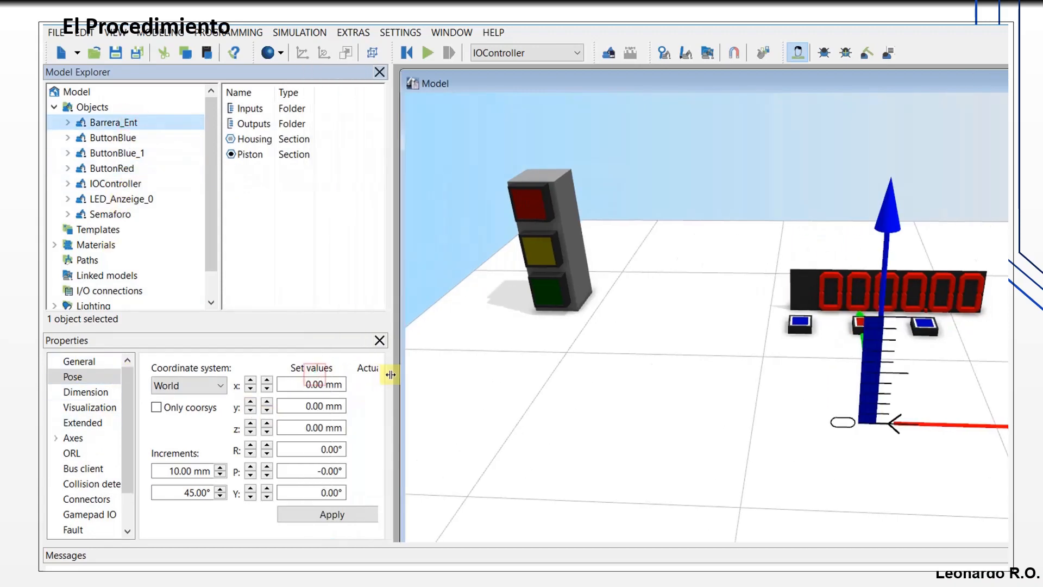
pyautogui.click(267, 382)
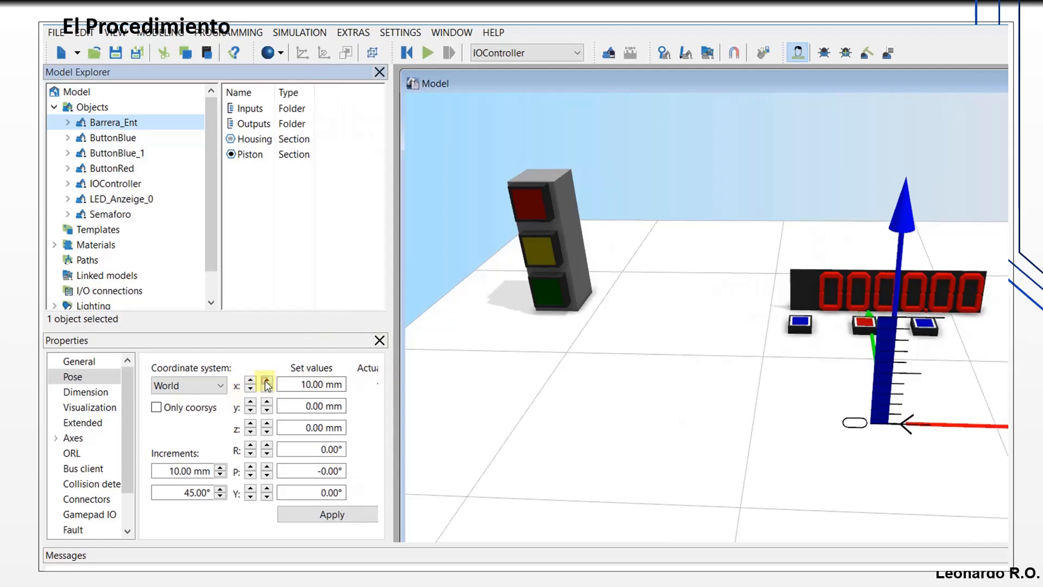
pyautogui.moveTo(268, 388); pyautogui.dragTo(270, 385)
pyautogui.click(267, 390)
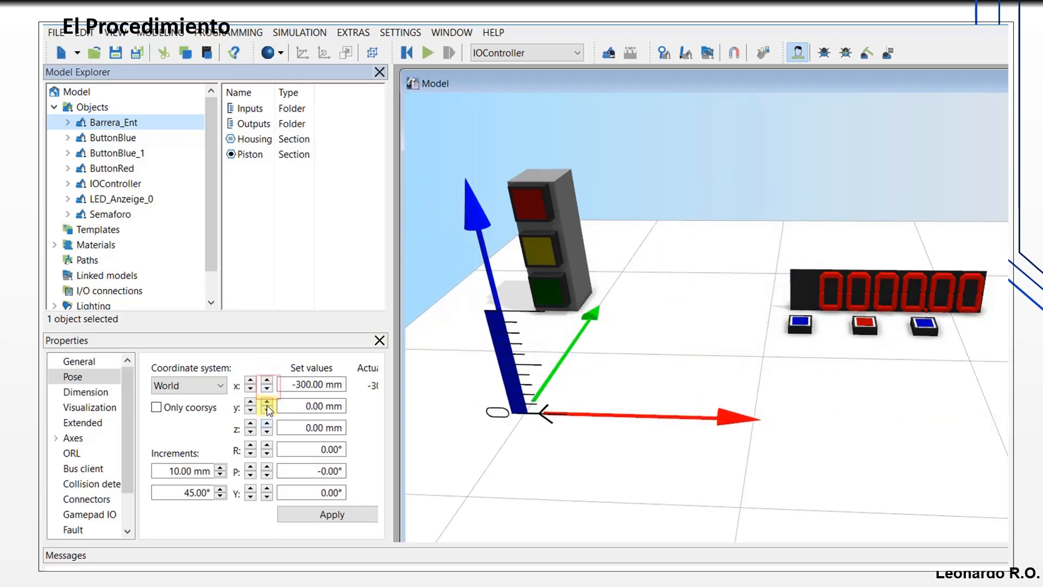
pyautogui.click(266, 403)
pyautogui.click(267, 404)
pyautogui.moveTo(268, 403); pyautogui.dragTo(268, 410)
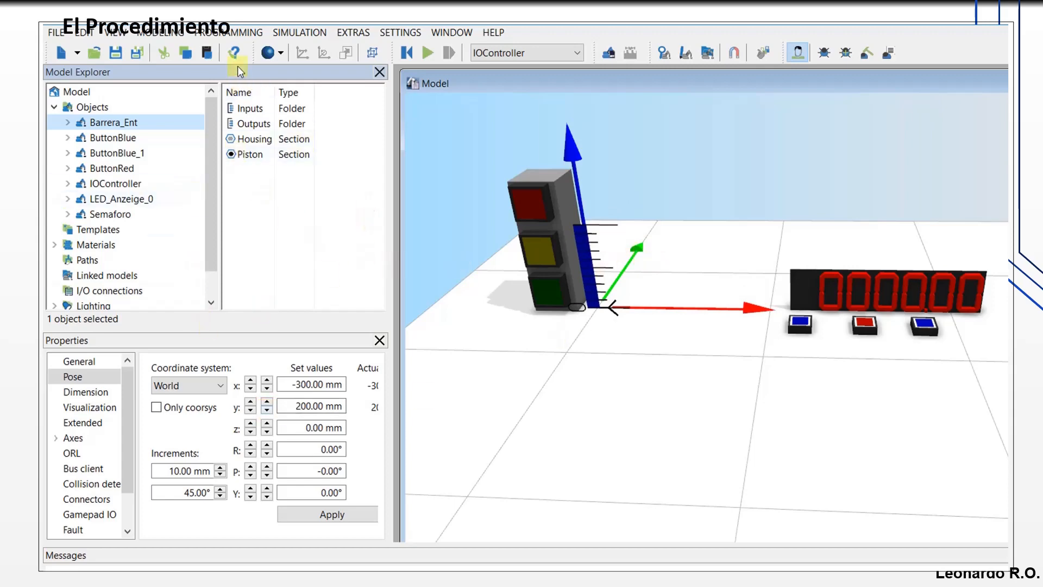
# - Undock the Model Explorer and examine Barrera_Ent's Extend/Retract inputs, Extended/Retracted outputs, and Housing and Piston sections
pyautogui.moveTo(234, 75); pyautogui.dragTo(629, 168)
pyautogui.click(473, 227)
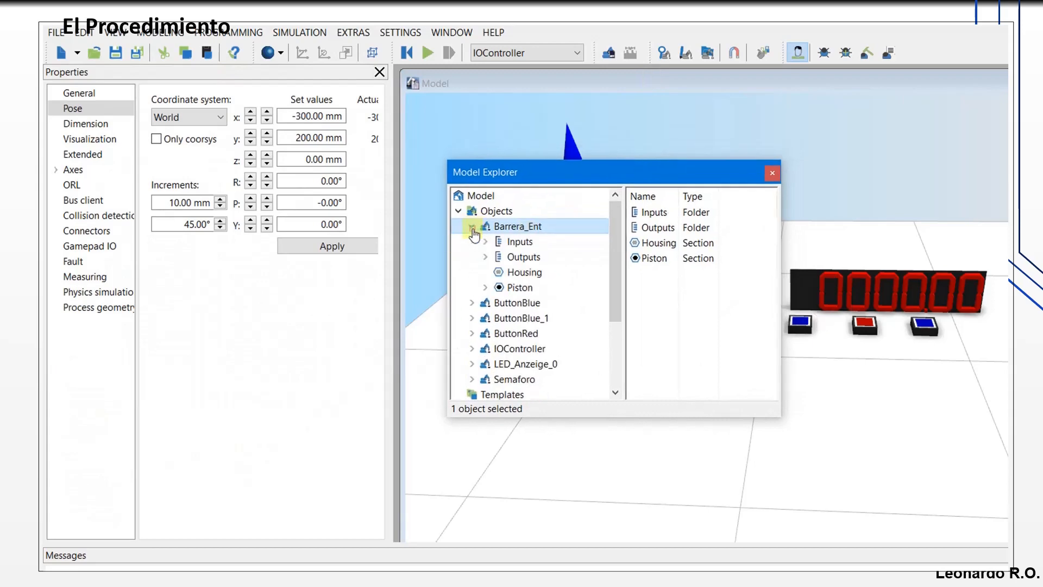
pyautogui.click(521, 243)
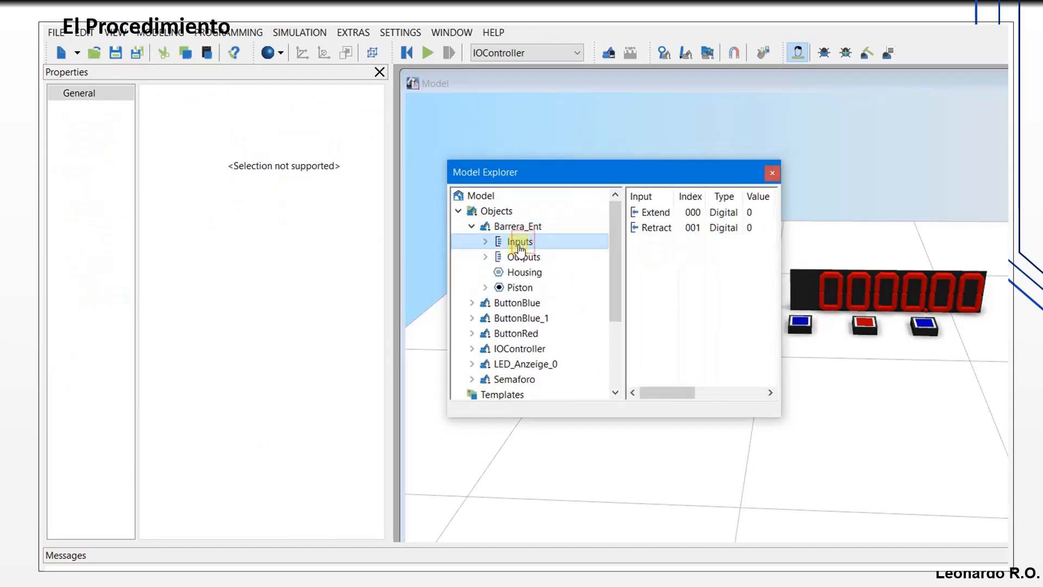
pyautogui.click(652, 217)
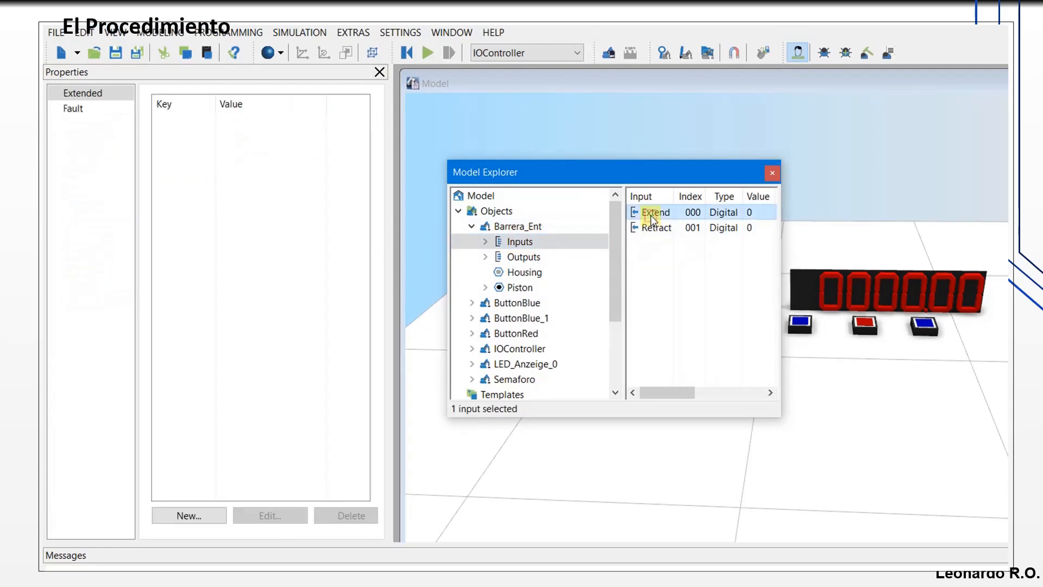
pyautogui.click(660, 230)
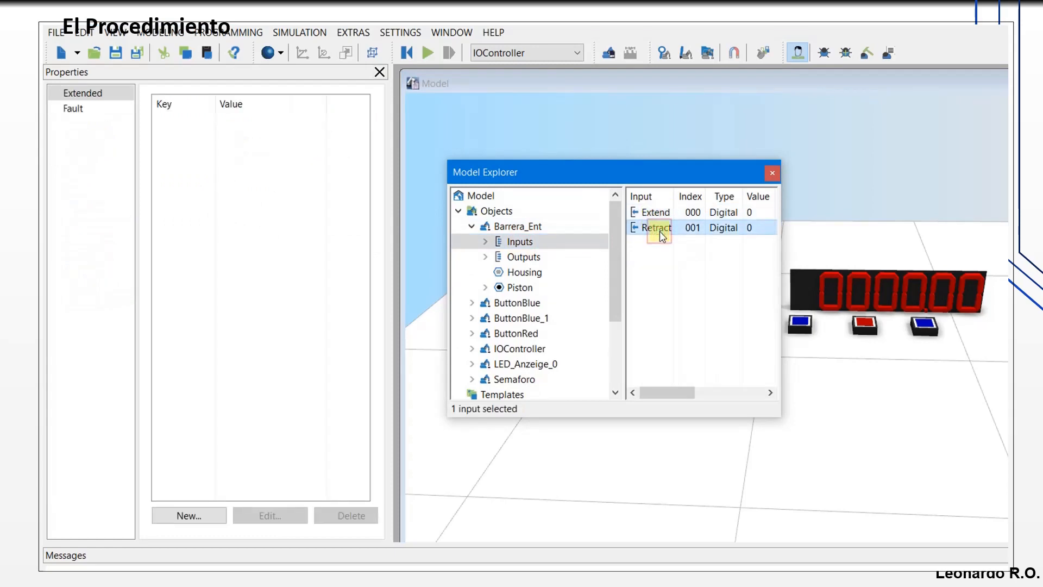
pyautogui.click(510, 260)
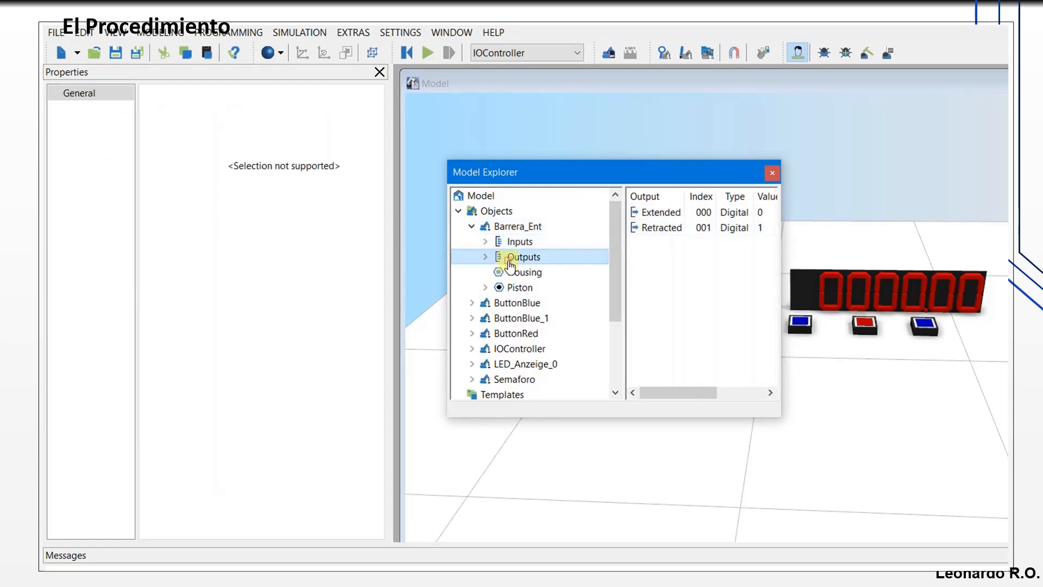
pyautogui.click(531, 243)
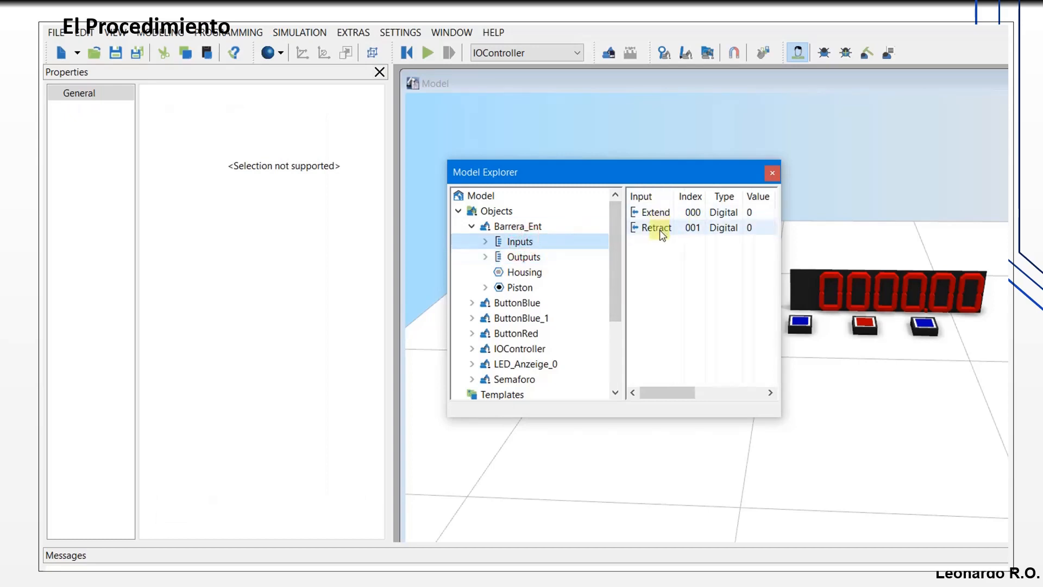
pyautogui.click(535, 258)
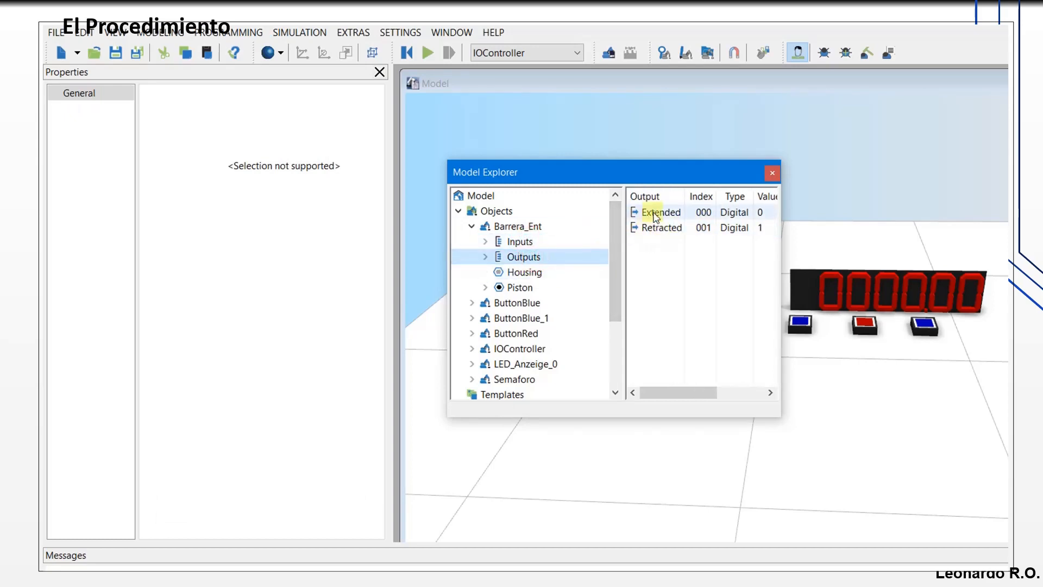
pyautogui.click(660, 229)
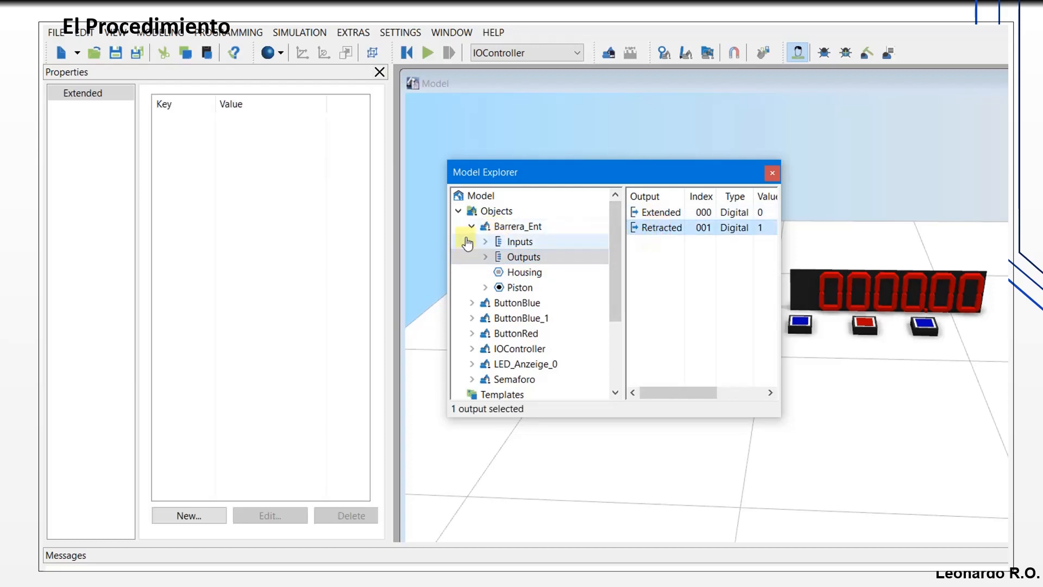
pyautogui.click(513, 273)
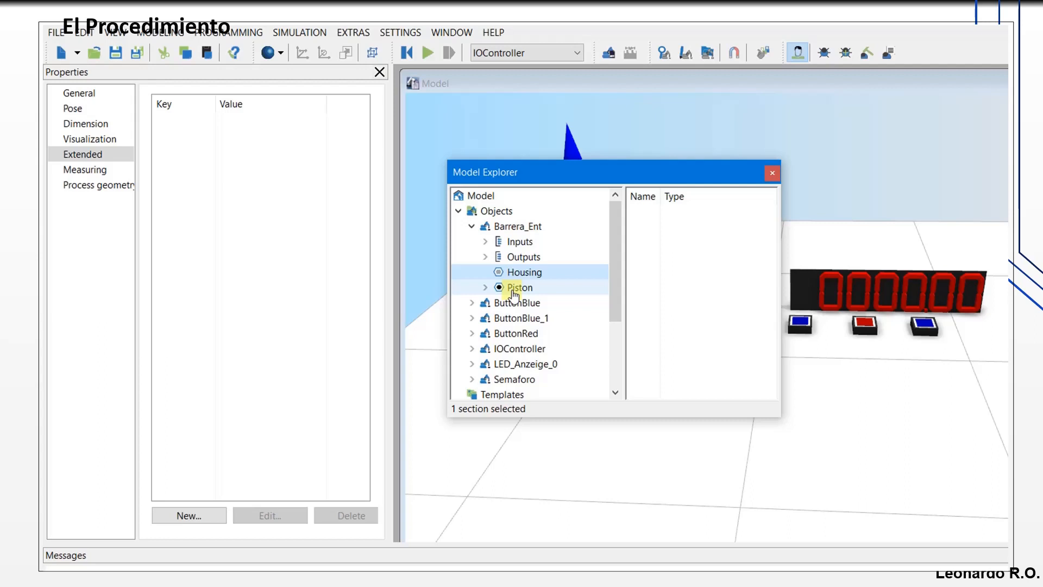
pyautogui.click(514, 288)
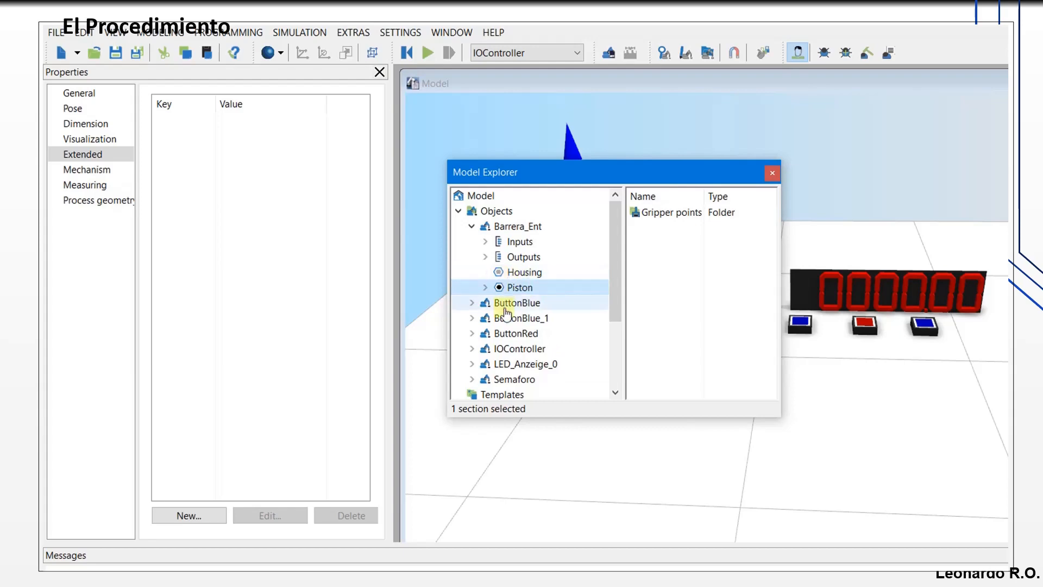
pyautogui.click(486, 287)
pyautogui.click(487, 287)
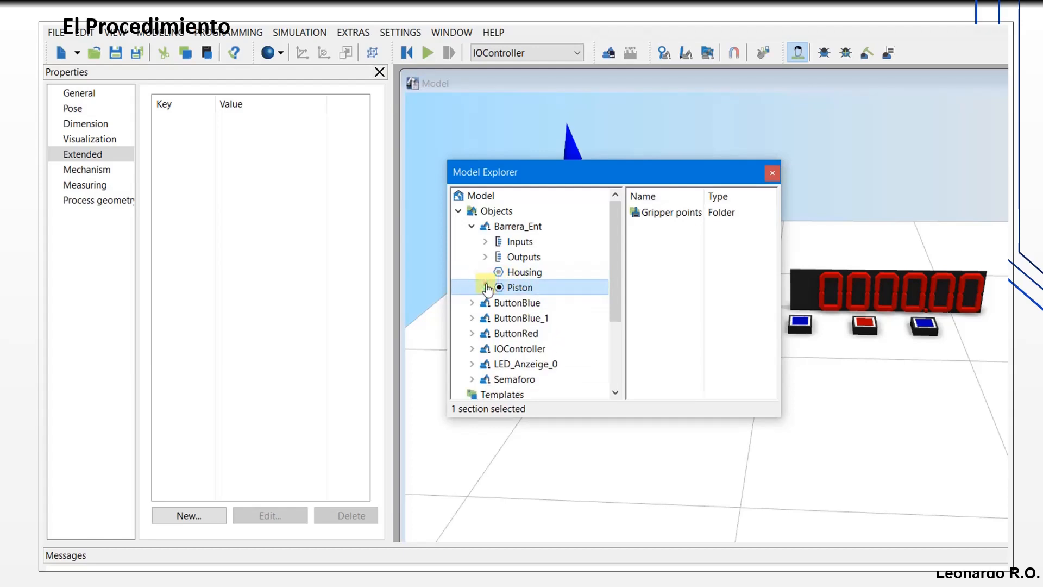
# - Add a box primitive to the Housing section of Barrera_Ent, and re-dock the Model Explorer above a widened Properties pane
pyautogui.click(525, 272)
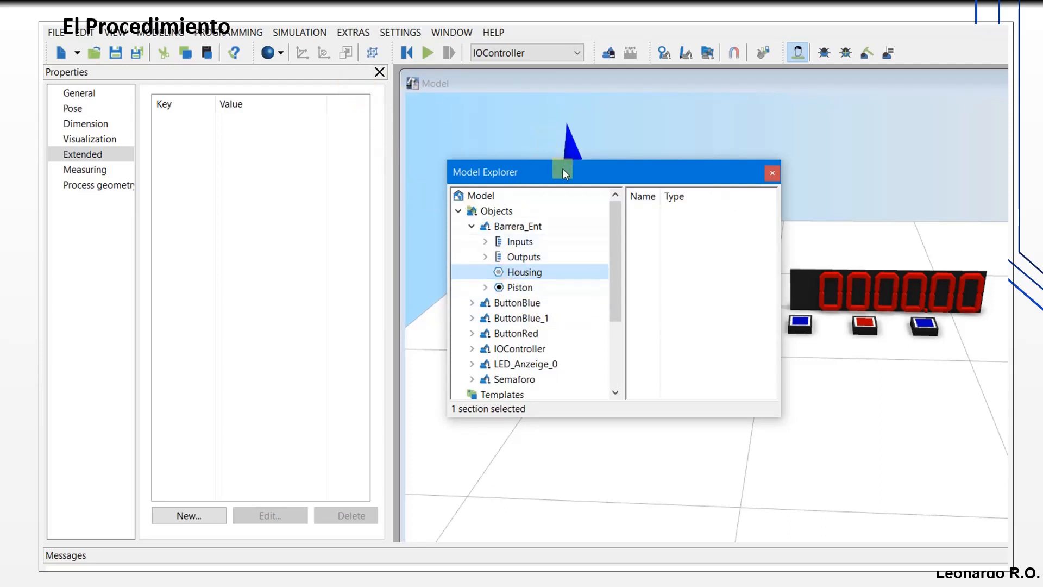
pyautogui.moveTo(575, 173); pyautogui.dragTo(288, 151)
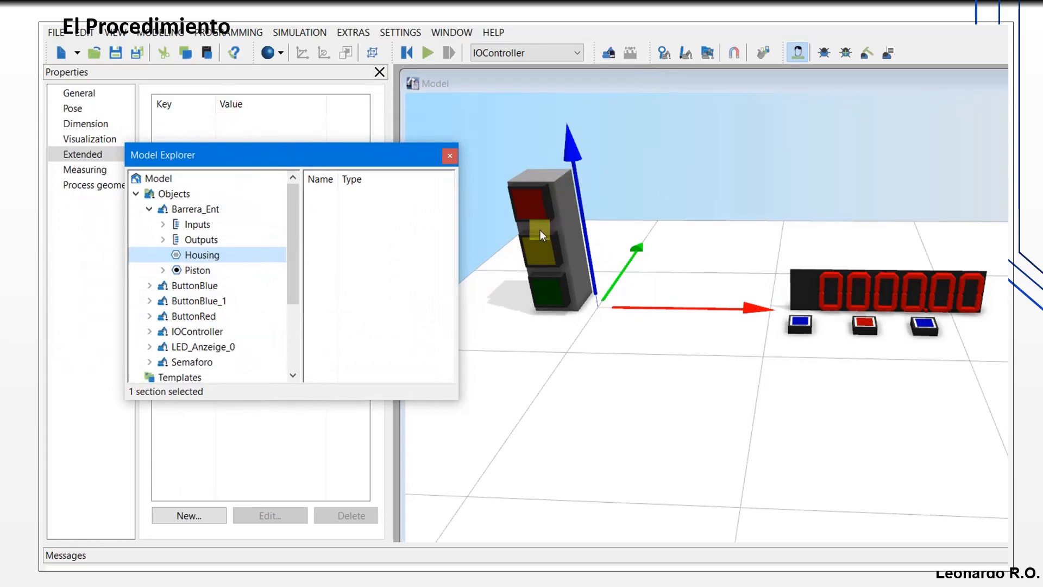
pyautogui.rightClick(192, 262)
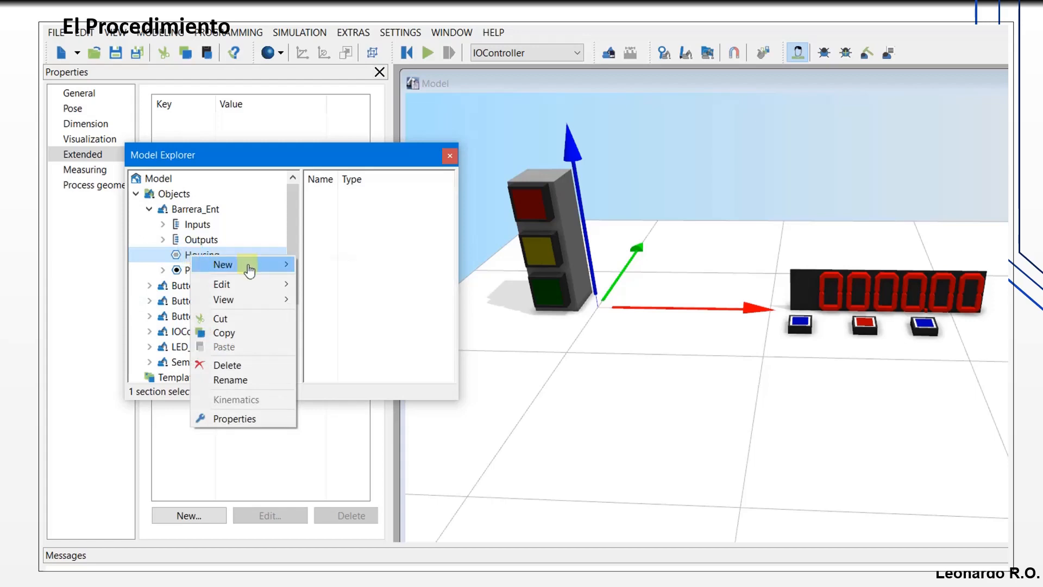
pyautogui.moveTo(249, 270)
pyautogui.moveTo(396, 298)
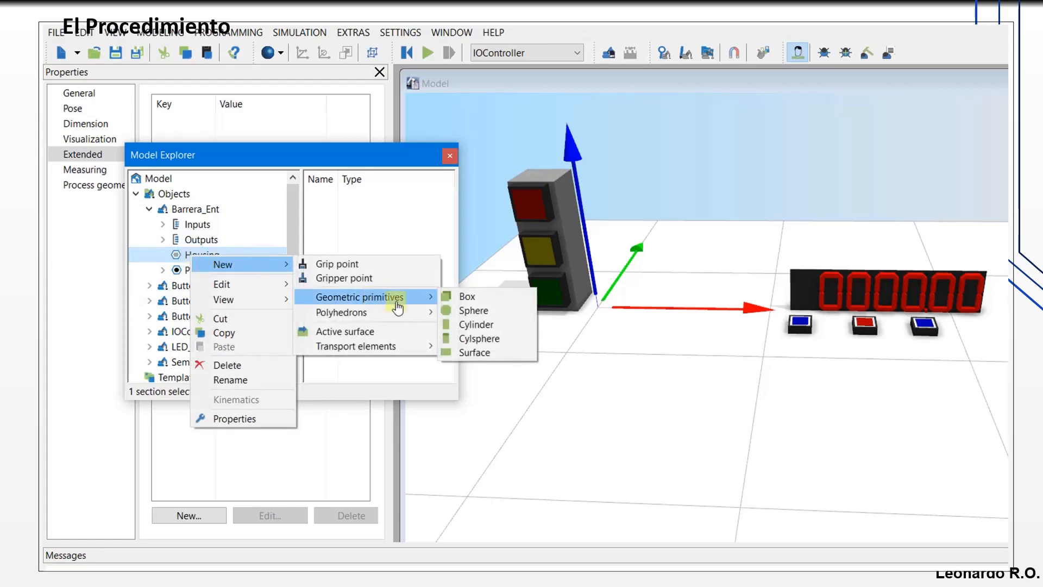
pyautogui.click(480, 297)
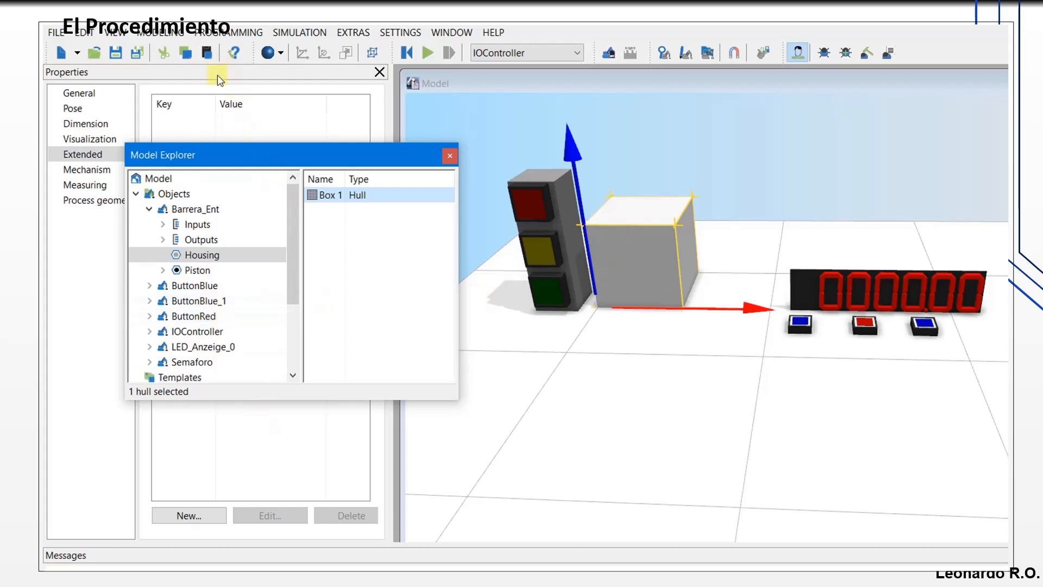
pyautogui.moveTo(268, 160); pyautogui.dragTo(214, 286)
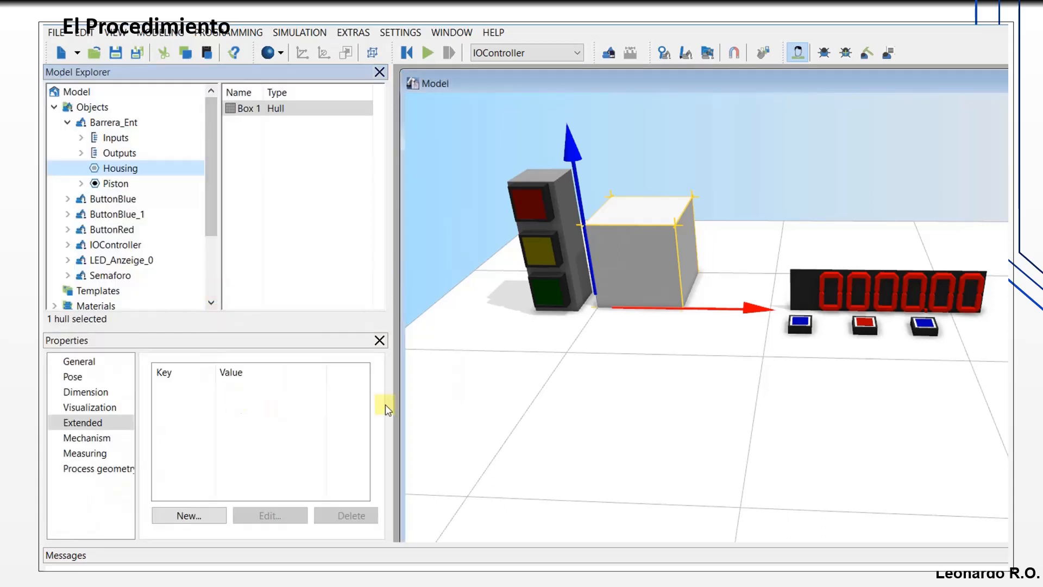
pyautogui.moveTo(393, 385); pyautogui.dragTo(466, 384)
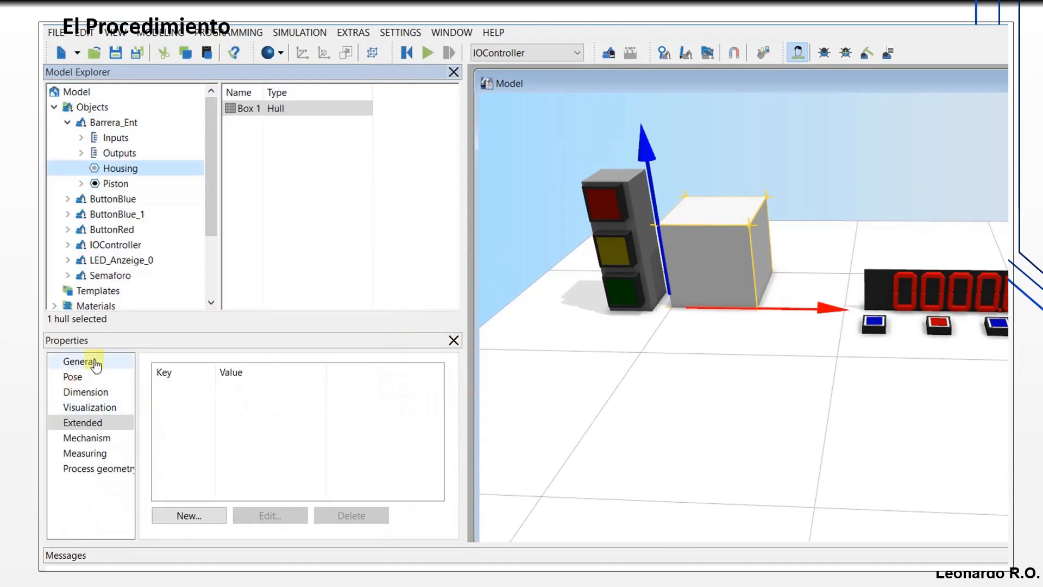
# - Set the Housing box dimensions to x = 50 mm, y = 60 mm and z = 150 mm
pyautogui.click(79, 392)
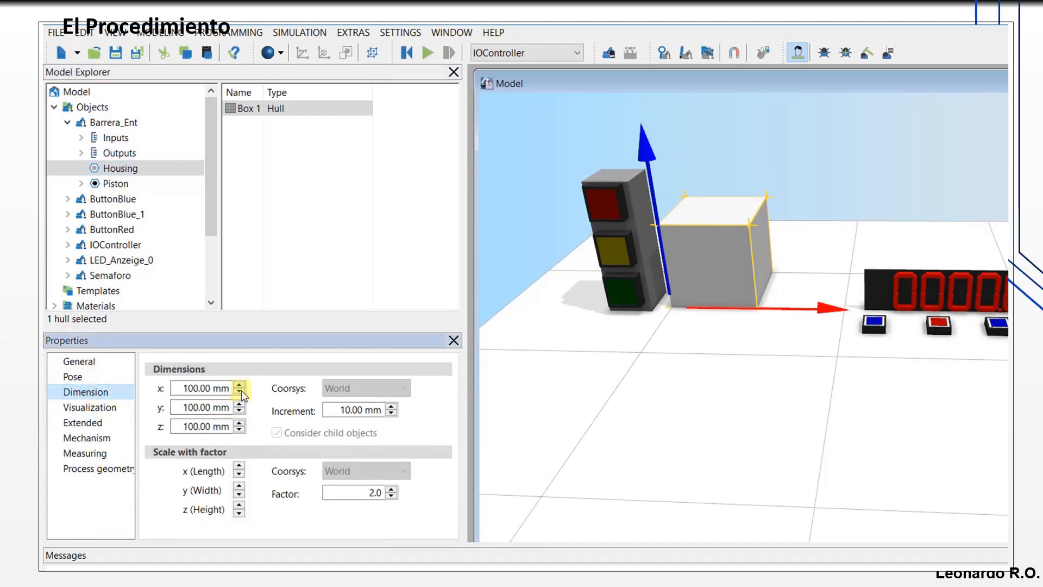
pyautogui.click(239, 391)
pyautogui.click(239, 392)
pyautogui.click(239, 392)
pyautogui.click(240, 391)
pyautogui.click(240, 391)
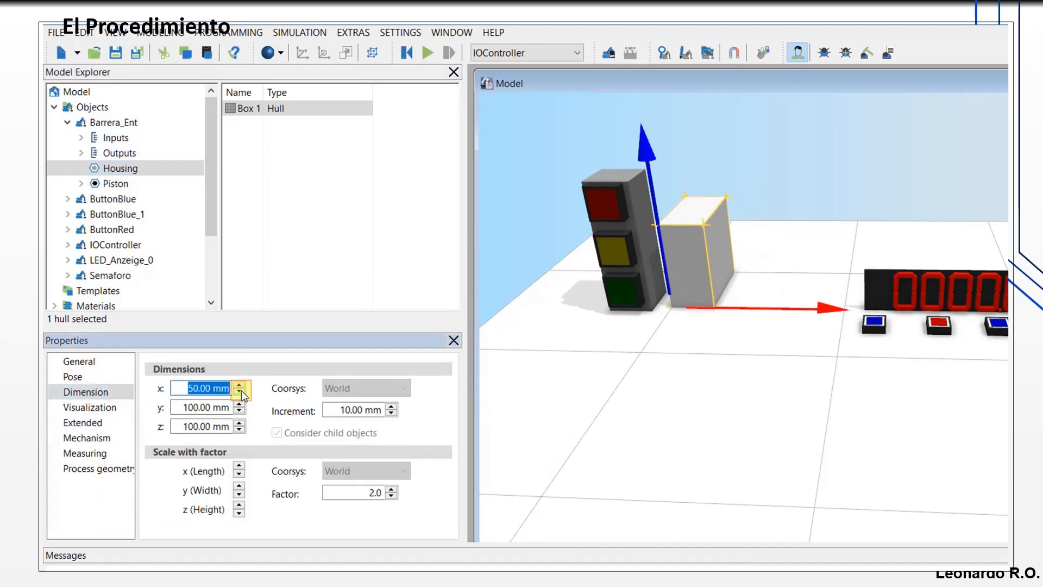
pyautogui.click(240, 412)
pyautogui.click(240, 413)
pyautogui.click(240, 413)
pyautogui.click(240, 413)
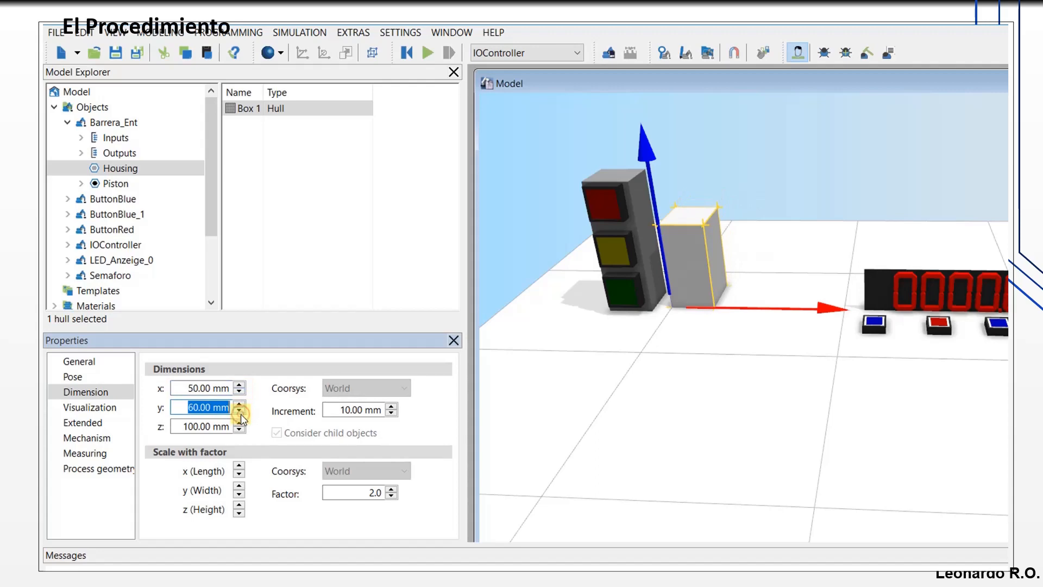
pyautogui.click(239, 422)
pyautogui.click(239, 422)
pyautogui.click(239, 422)
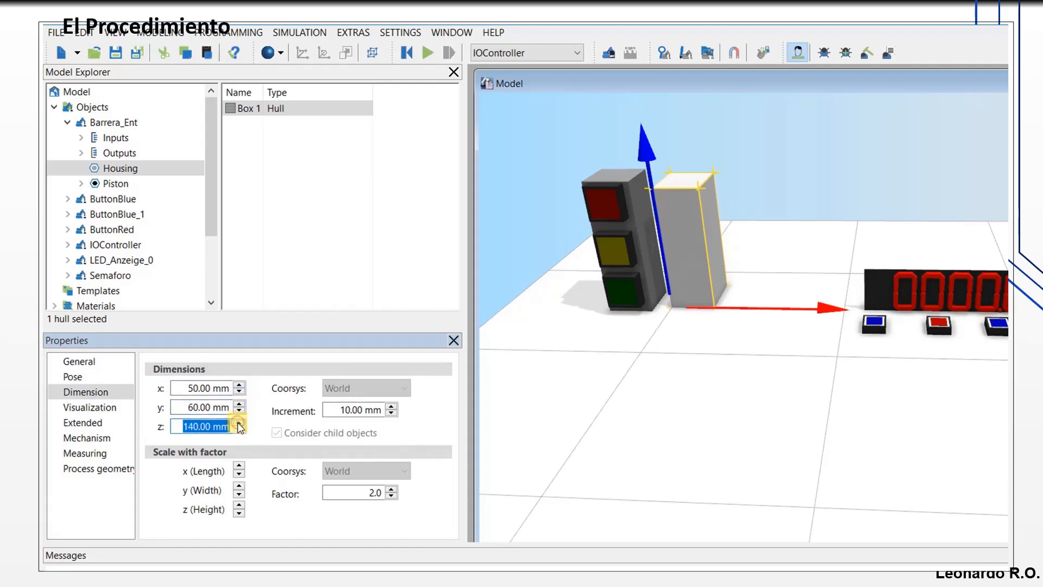
pyautogui.click(239, 422)
pyautogui.click(238, 422)
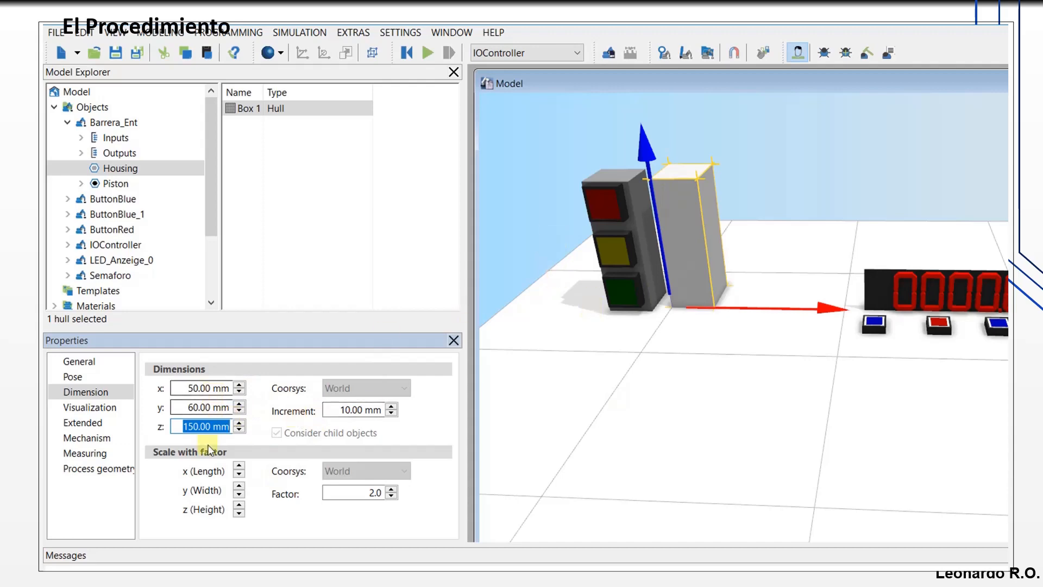
# - Change the Housing box's area color to a darker gray and deselect the box
pyautogui.click(98, 408)
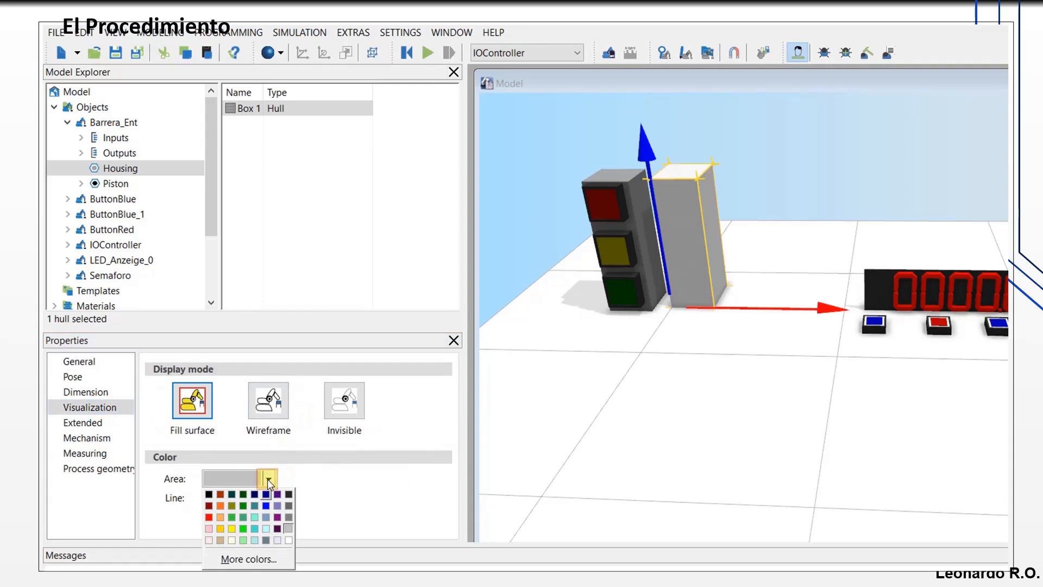
pyautogui.click(289, 514)
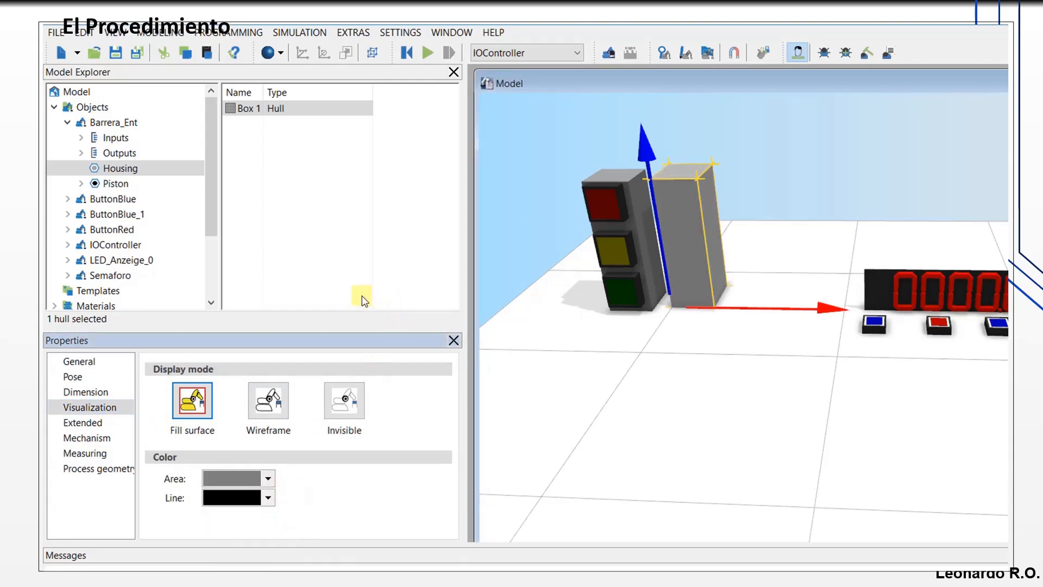
pyautogui.click(352, 264)
pyautogui.click(352, 265)
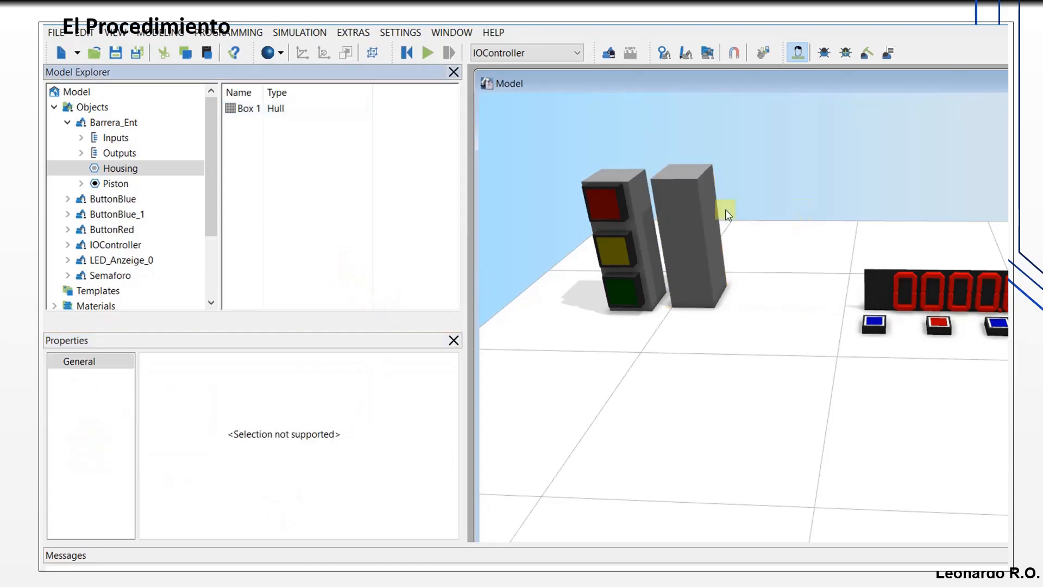
# - Add a box primitive to the Piston section of Barrera_Ent
pyautogui.click(125, 122)
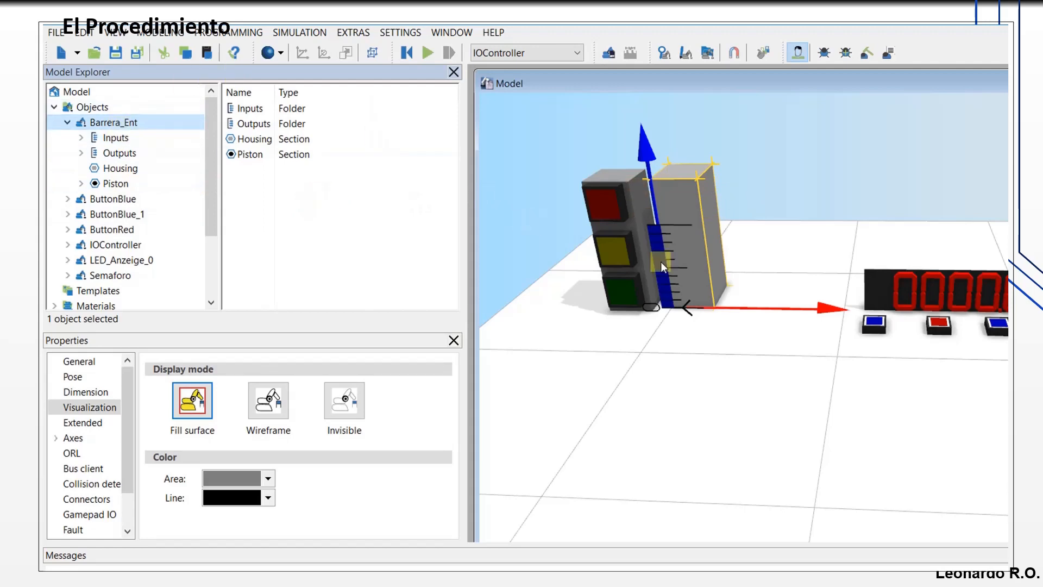
pyautogui.click(120, 167)
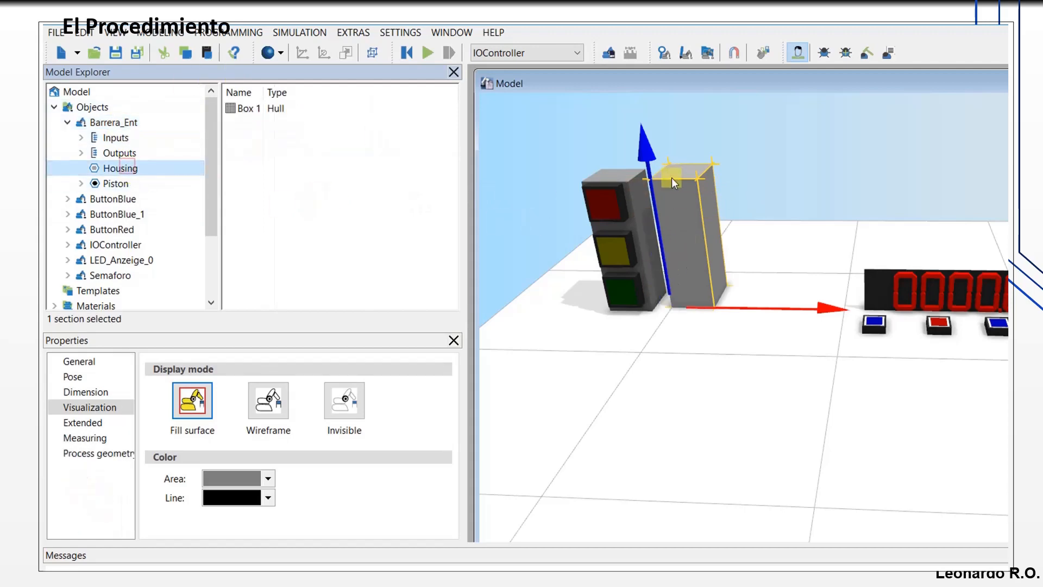
pyautogui.click(120, 187)
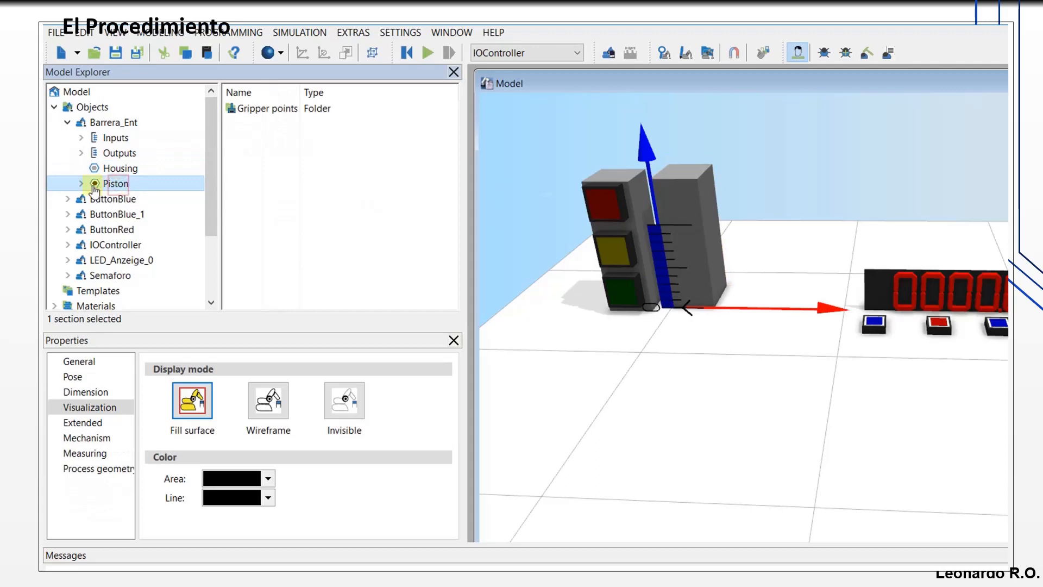
pyautogui.rightClick(120, 185)
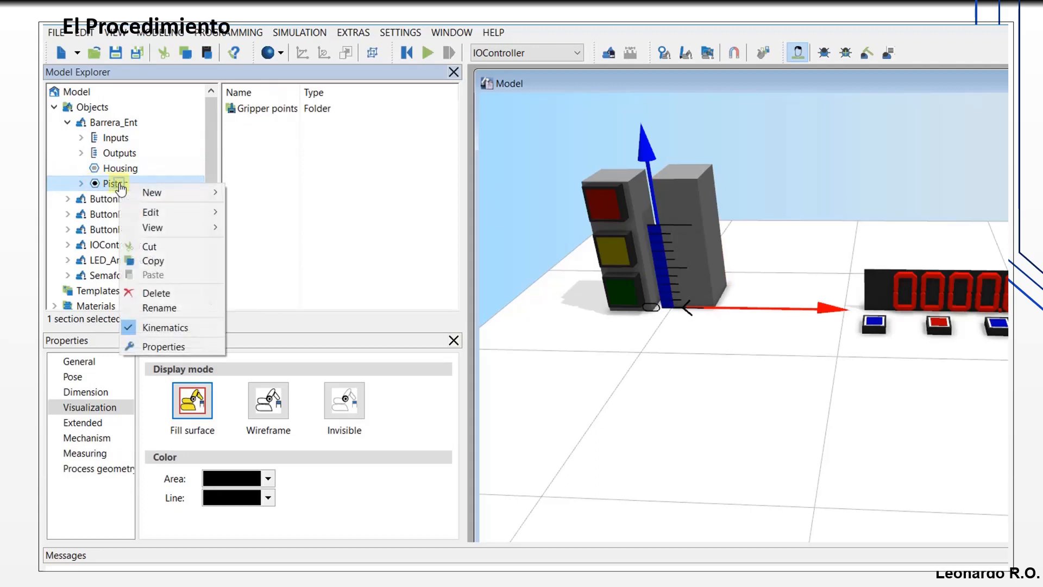
pyautogui.moveTo(179, 196)
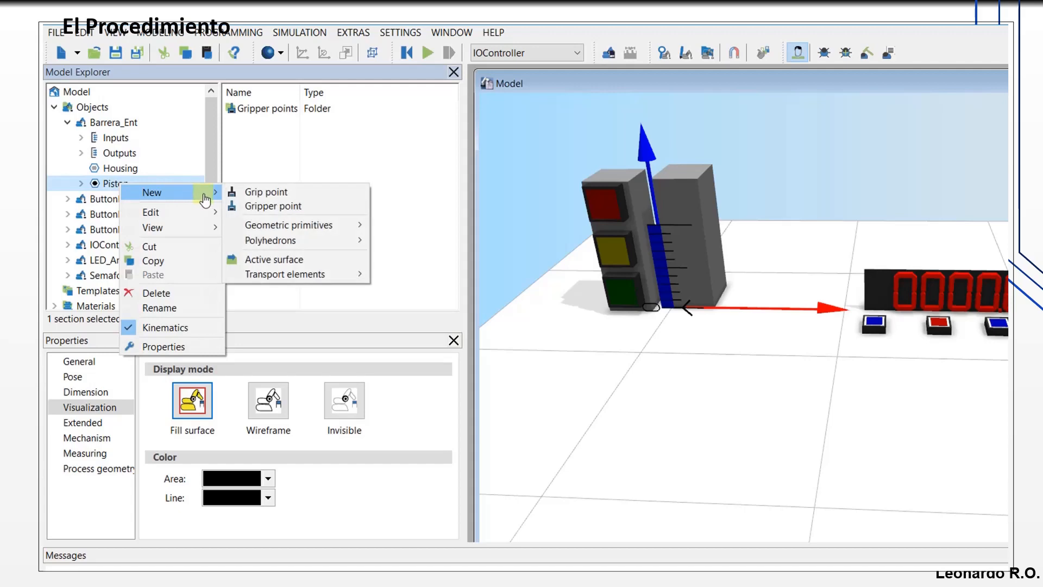
pyautogui.moveTo(327, 227)
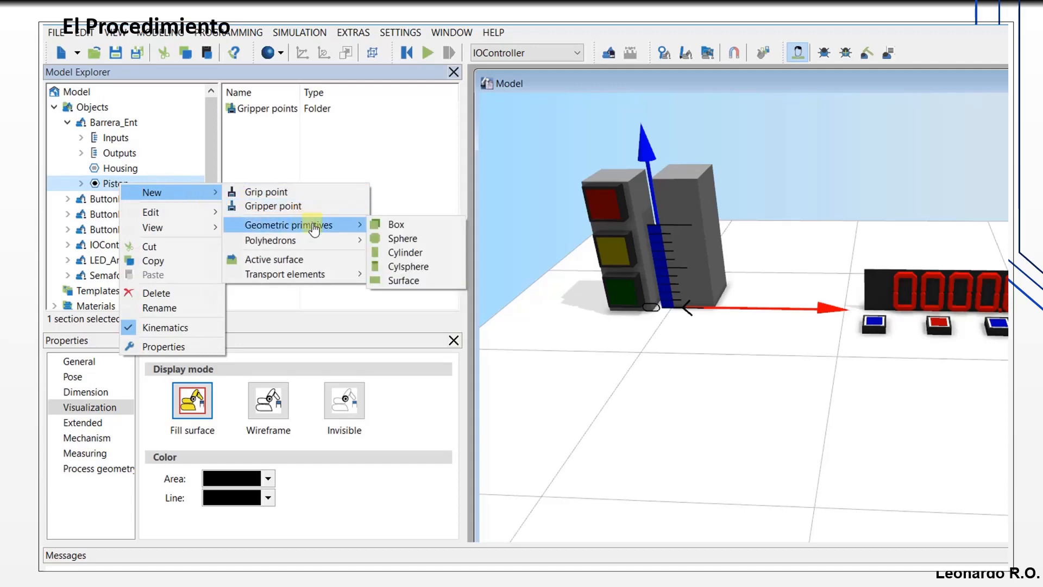
pyautogui.click(412, 224)
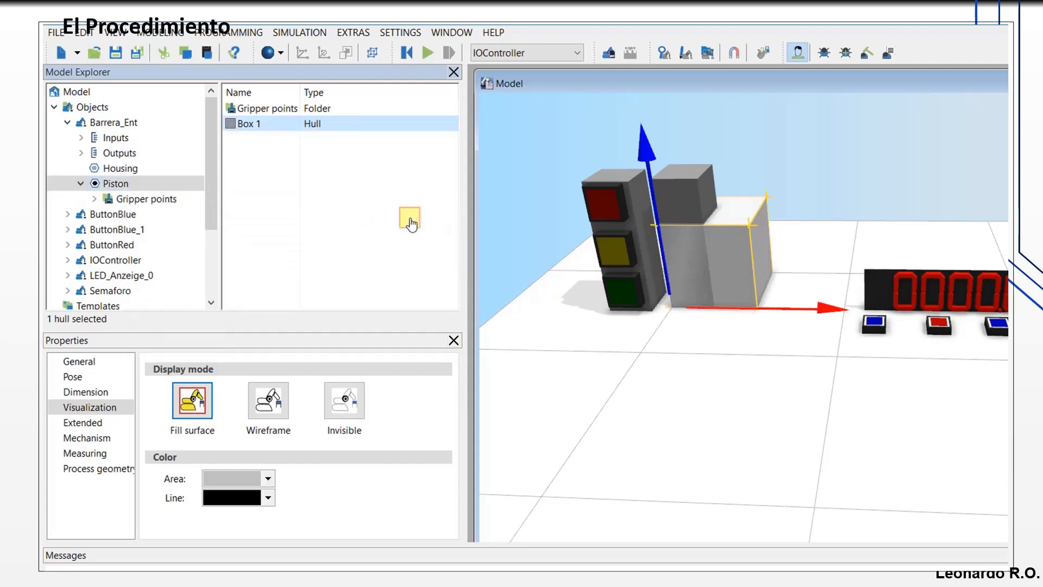
# - Set the Piston box dimensions to x = 200 mm, y = 30 mm and z = 30 mm
pyautogui.click(84, 381)
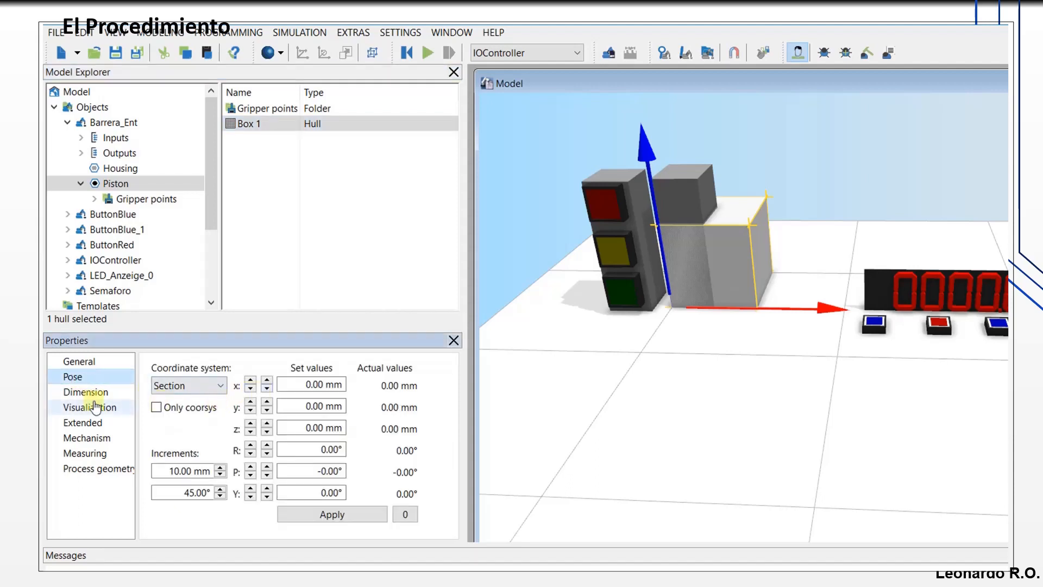
pyautogui.click(96, 395)
pyautogui.click(240, 392)
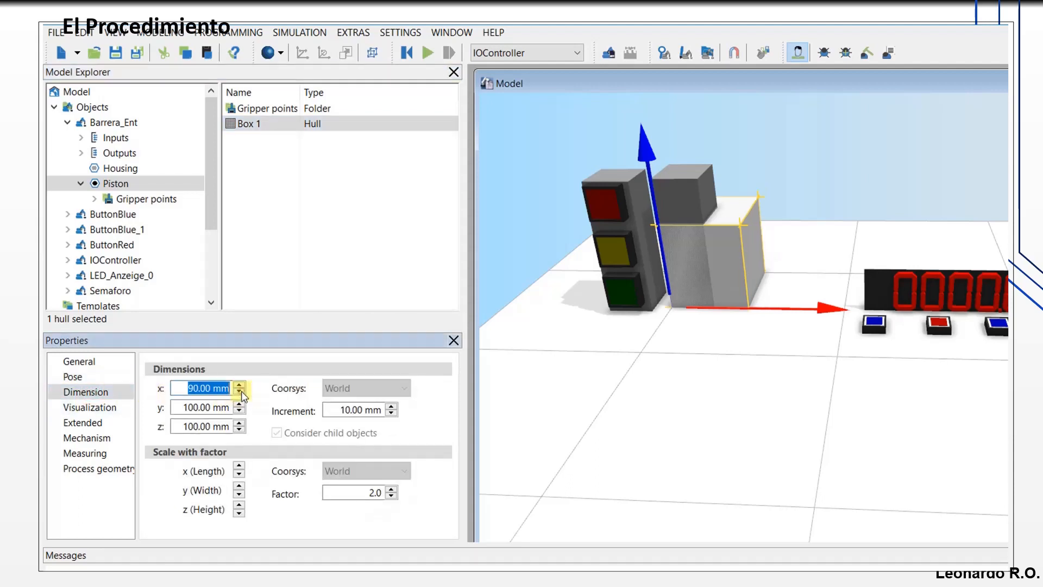
pyautogui.click(240, 393)
pyautogui.moveTo(240, 385); pyautogui.dragTo(241, 409)
pyautogui.click(240, 384)
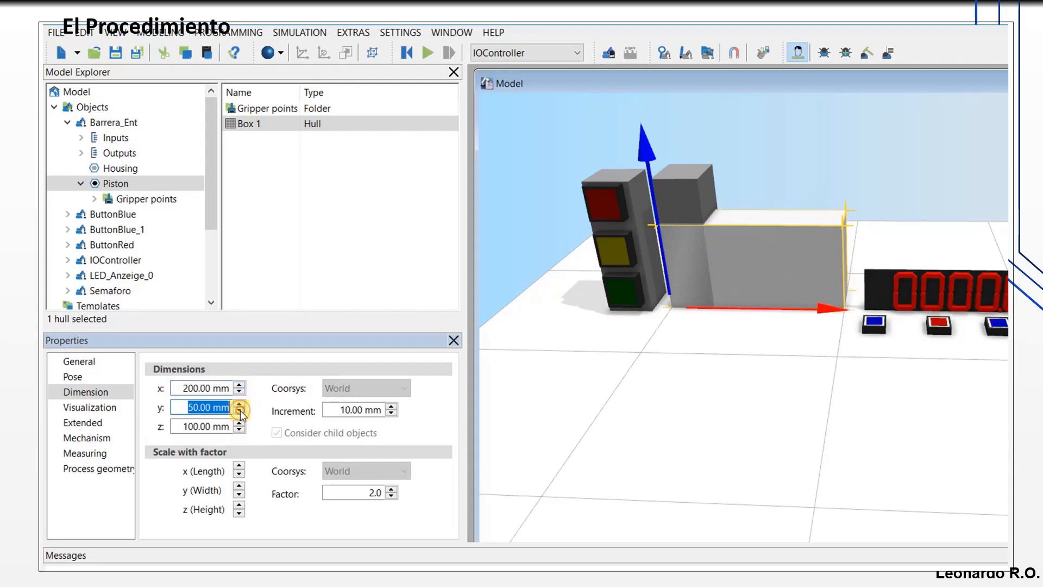
pyautogui.click(240, 411)
pyautogui.click(240, 411)
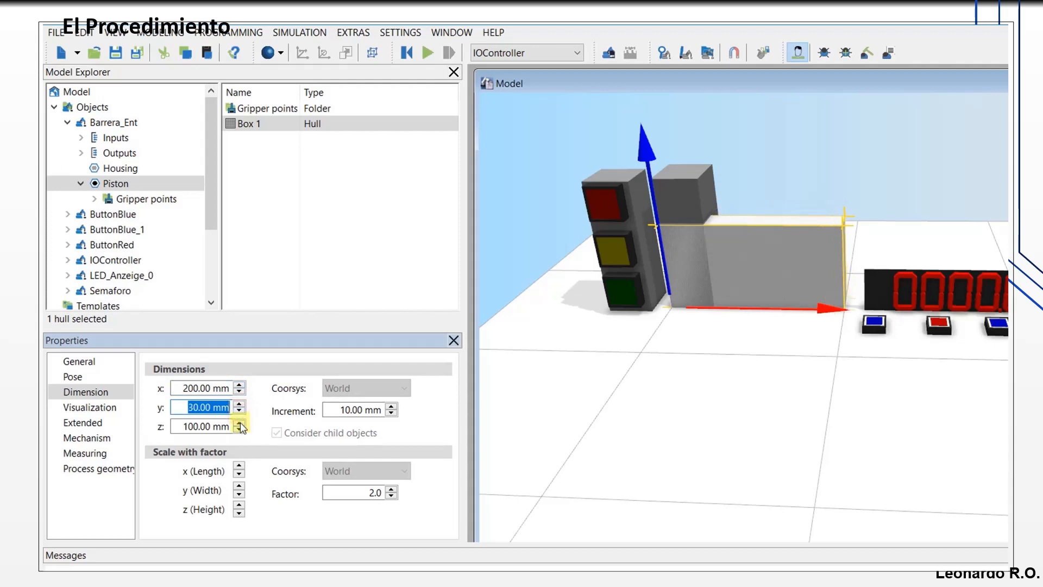
pyautogui.moveTo(240, 430); pyautogui.dragTo(241, 430)
pyautogui.click(241, 430)
pyautogui.click(241, 430)
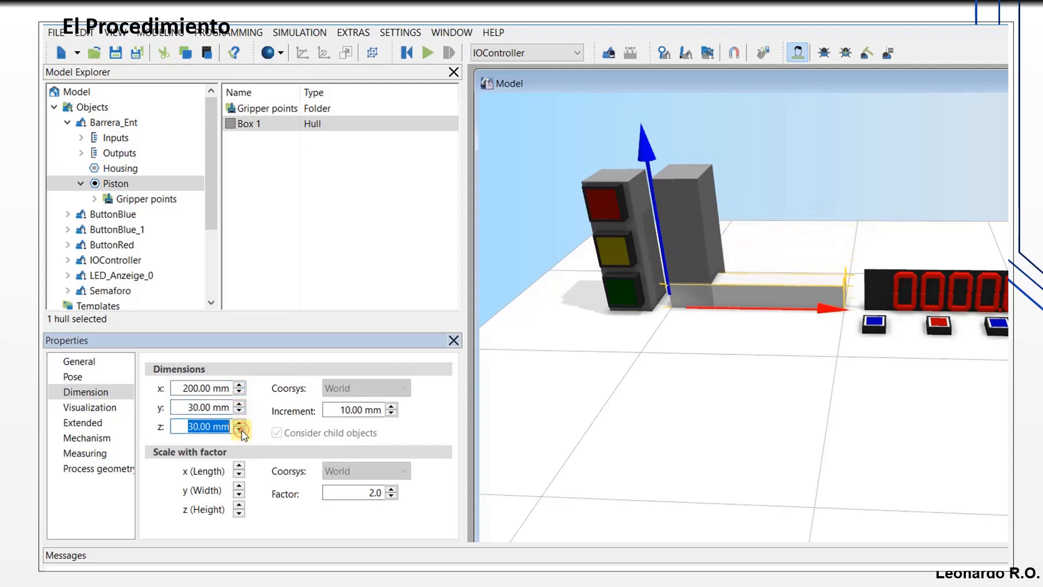
pyautogui.click(241, 430)
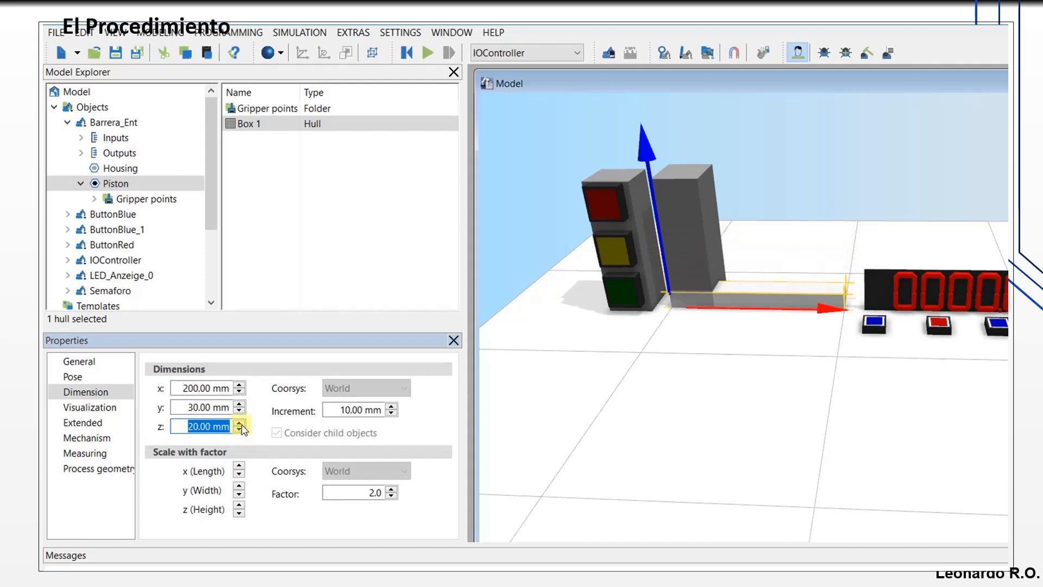
pyautogui.click(240, 424)
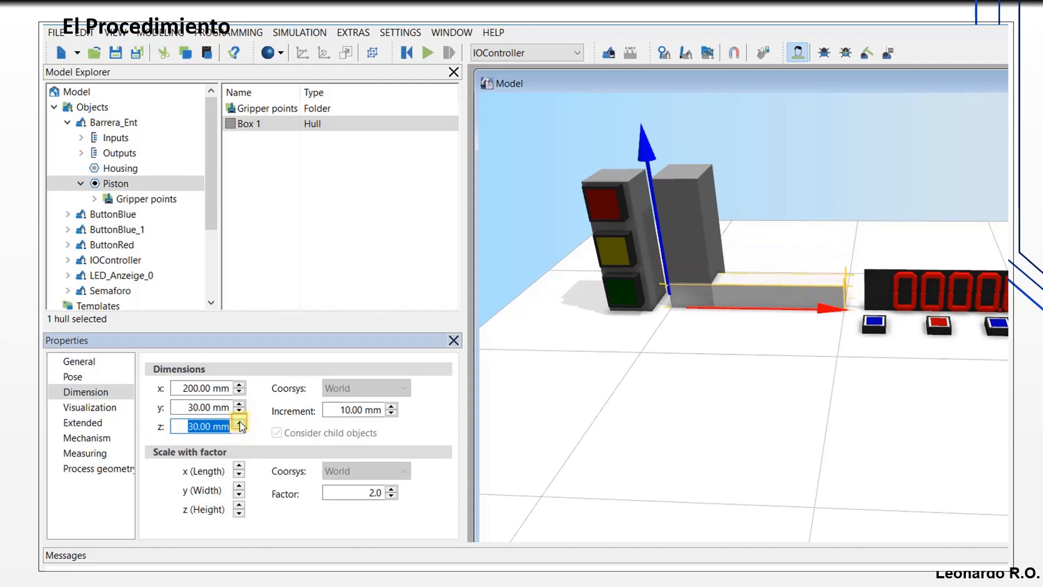
# - Position the Piston box at y = 10 mm and z = 20 mm in the section coordinate system
pyautogui.click(75, 376)
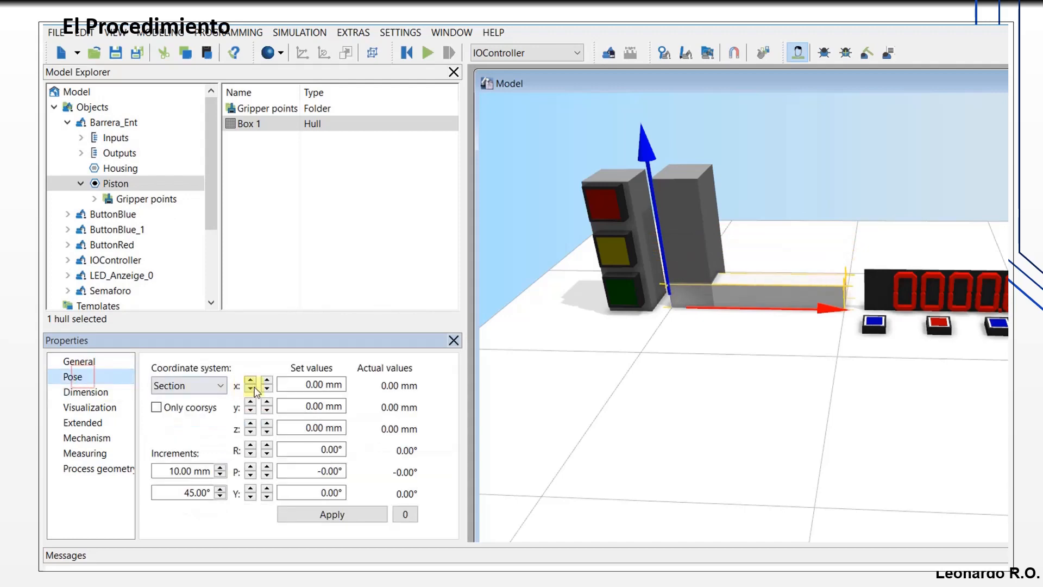
pyautogui.click(267, 425)
pyautogui.click(267, 423)
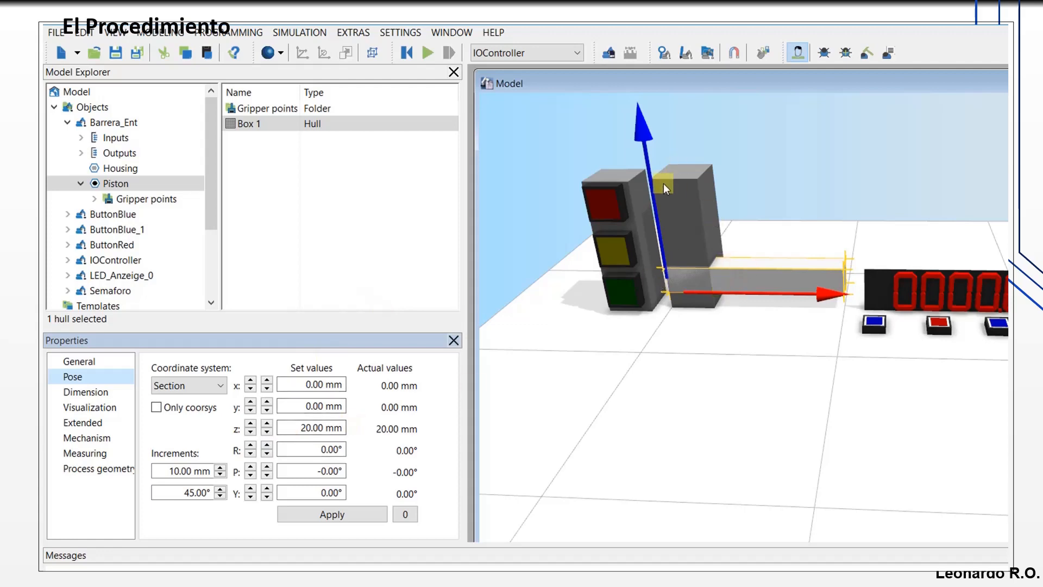
pyautogui.click(267, 403)
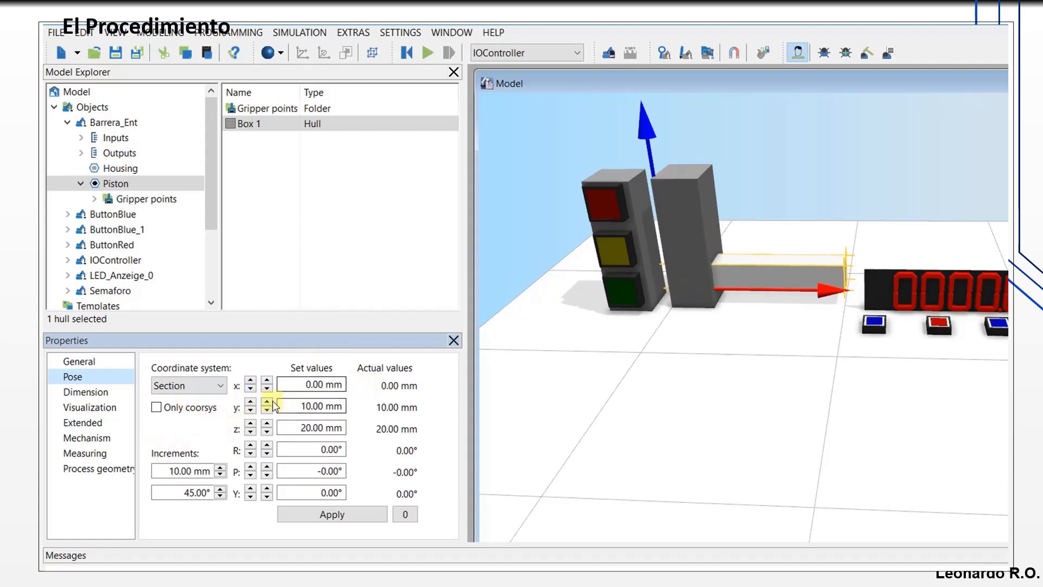
# - Change the Piston box's area color to light orange
pyautogui.click(82, 407)
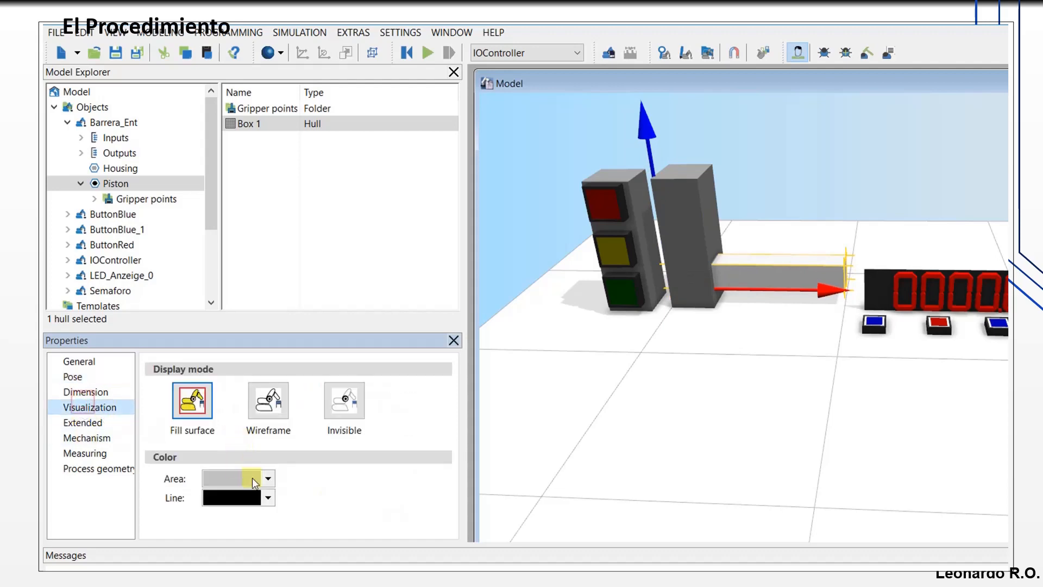
pyautogui.click(268, 478)
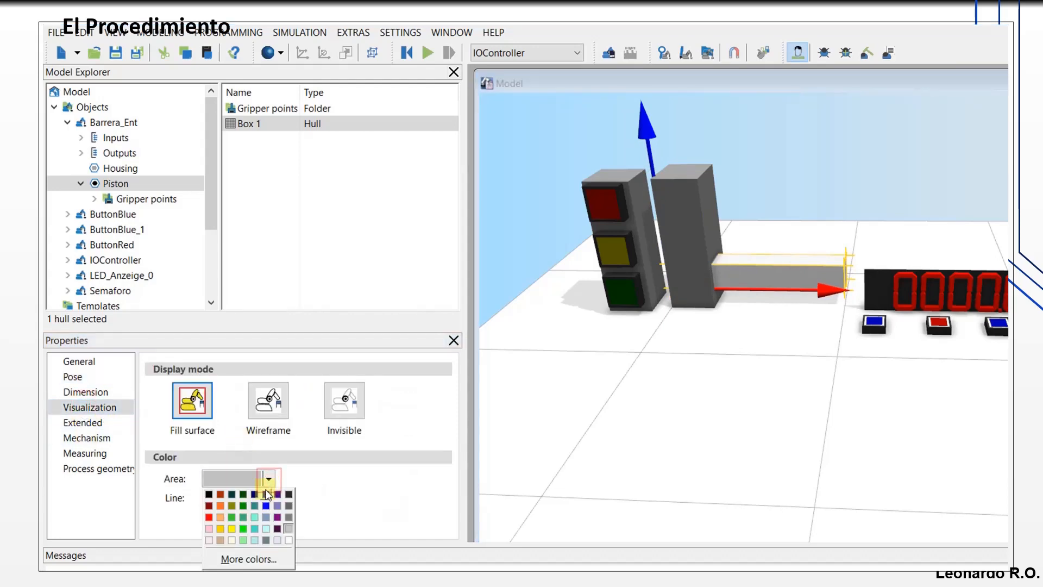
pyautogui.click(220, 519)
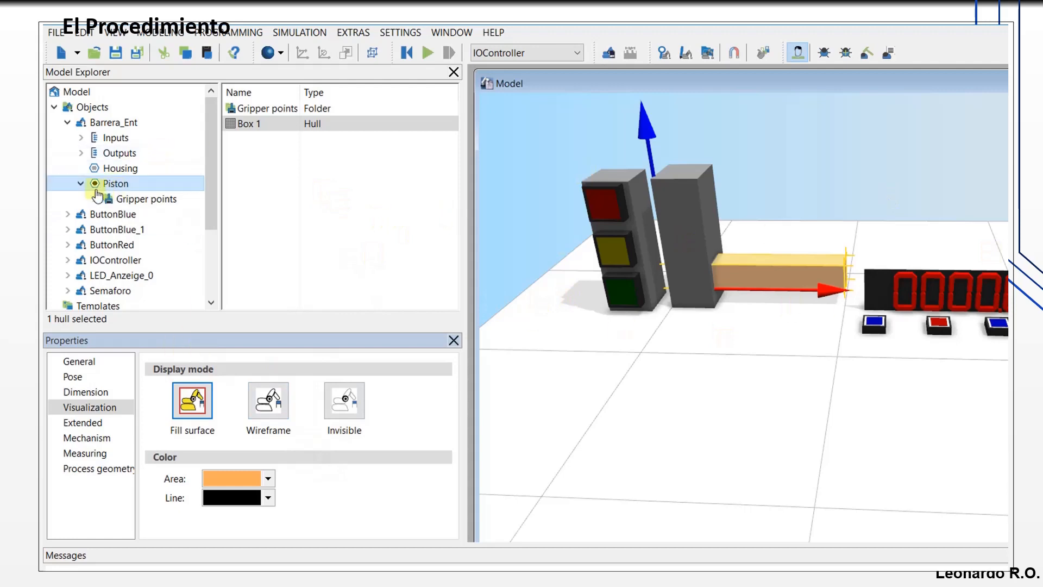
# - Examine which box belongs to the Housing section and which to the Piston section of Barrera_Ent
pyautogui.click(81, 183)
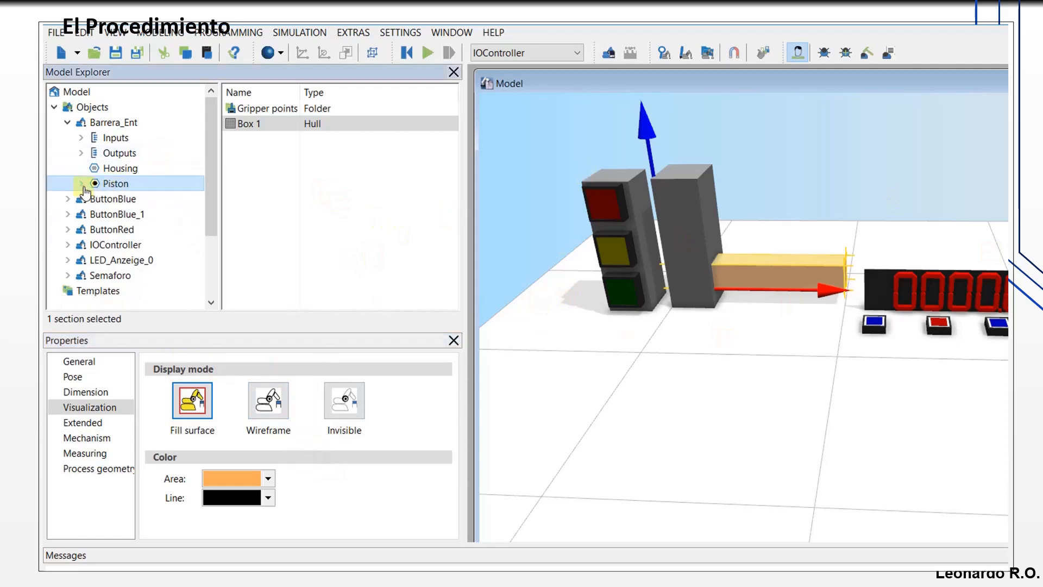
pyautogui.click(128, 170)
pyautogui.click(126, 183)
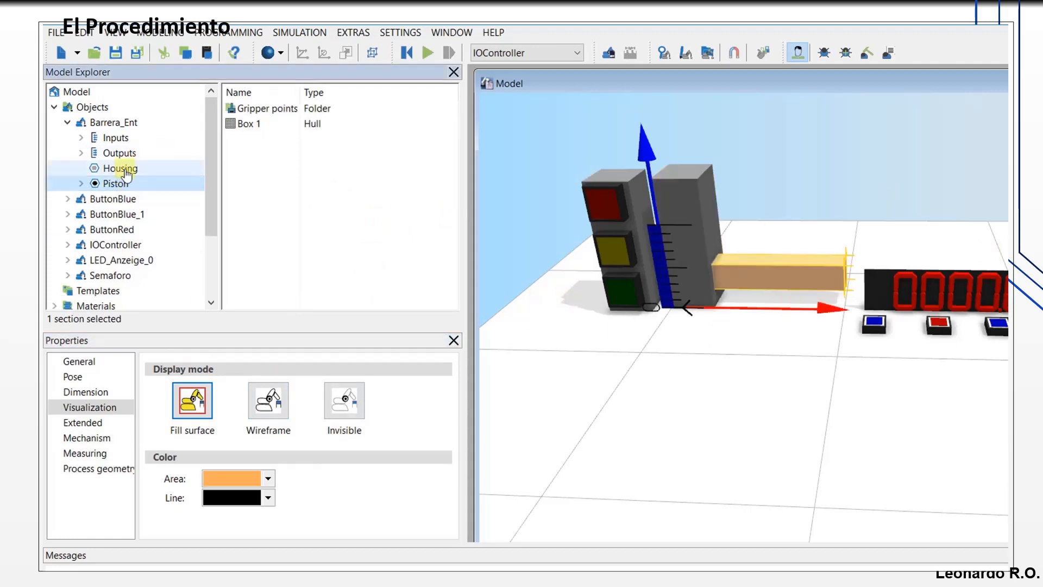
pyautogui.click(126, 171)
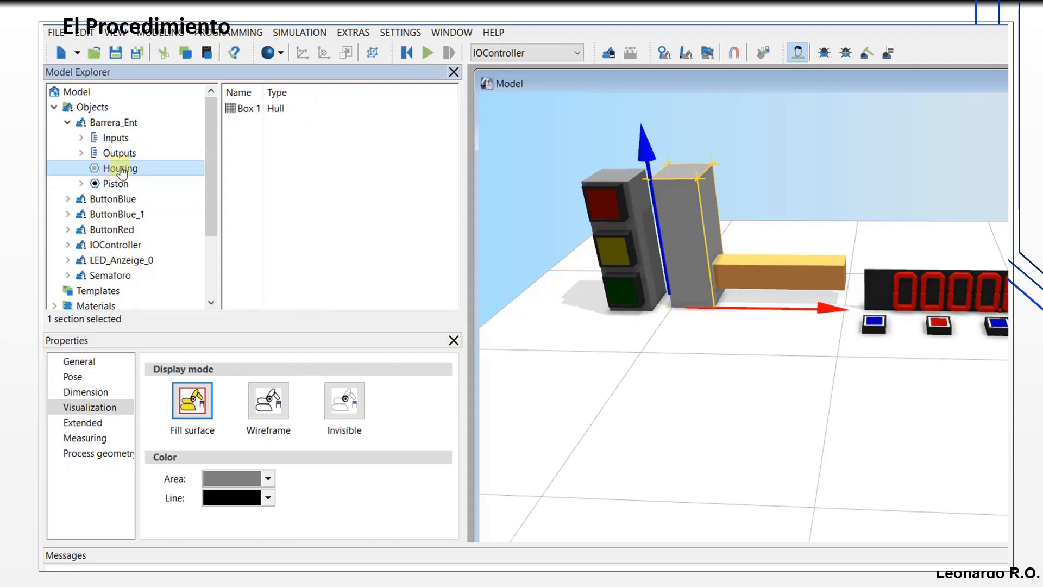
pyautogui.click(120, 185)
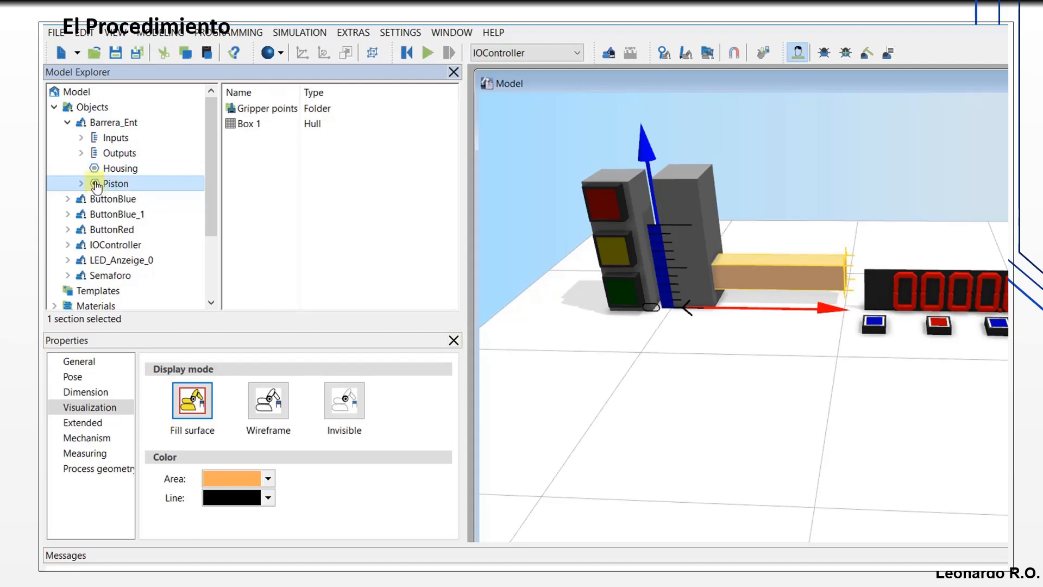
# - Show the axes of the Barrera_Ent object, enlarging the Properties pane and moving the Model window beside it
pyautogui.click(116, 124)
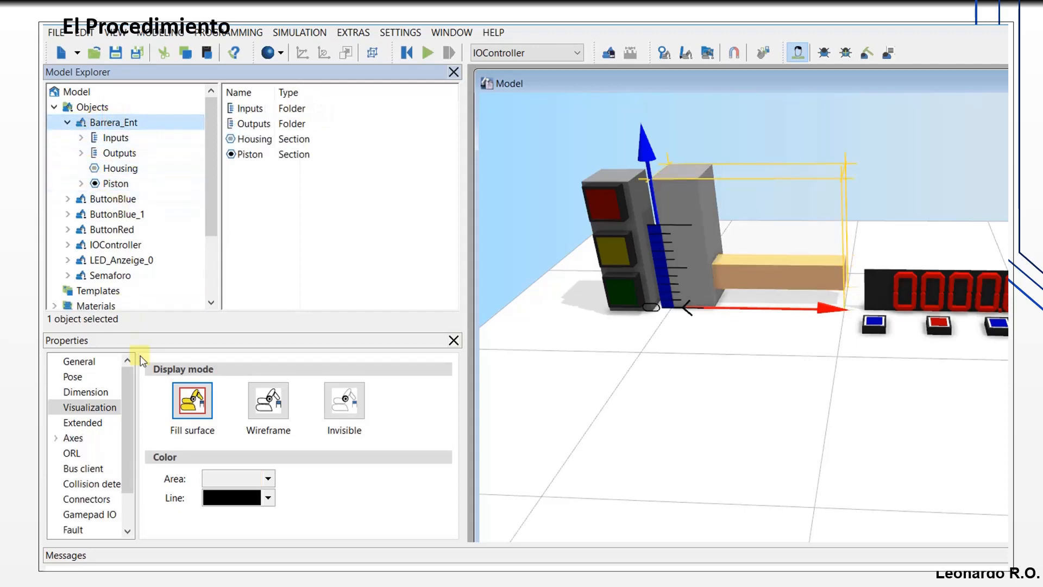
pyautogui.moveTo(183, 327); pyautogui.dragTo(179, 232)
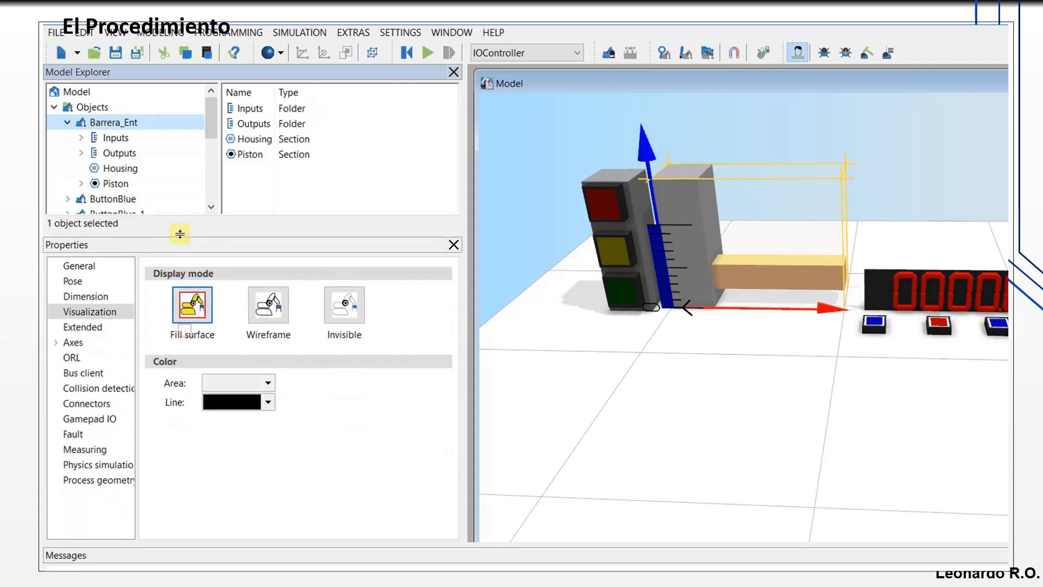
pyautogui.moveTo(137, 335); pyautogui.dragTo(226, 342)
pyautogui.click(133, 341)
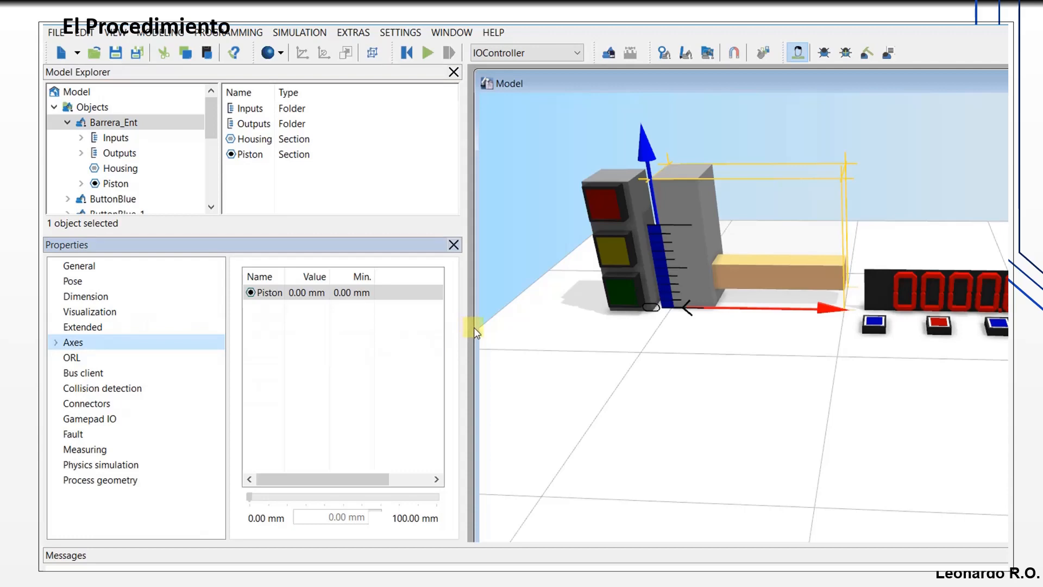
pyautogui.moveTo(473, 328); pyautogui.dragTo(517, 333)
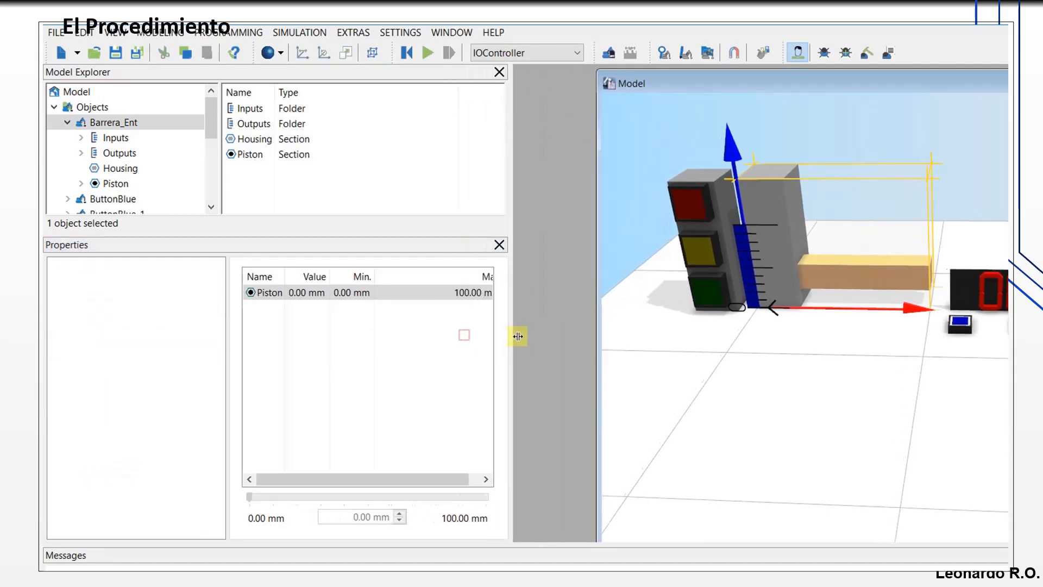
pyautogui.moveTo(706, 80); pyautogui.dragTo(626, 79)
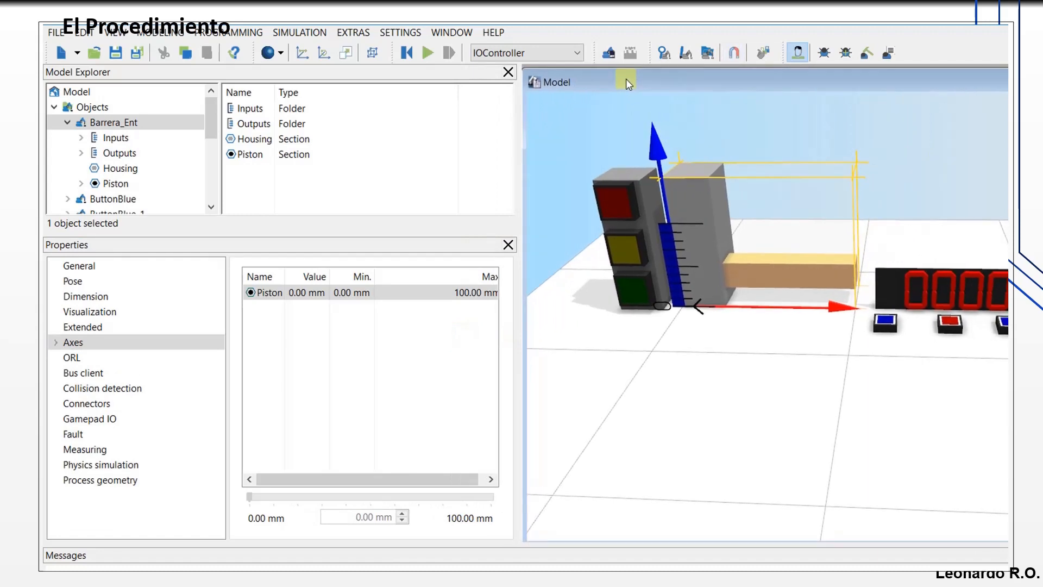
# - Expand Barrera_Ent's axis settings, float the Properties pane and show the Piston's axis parameters
pyautogui.click(56, 342)
pyautogui.click(109, 363)
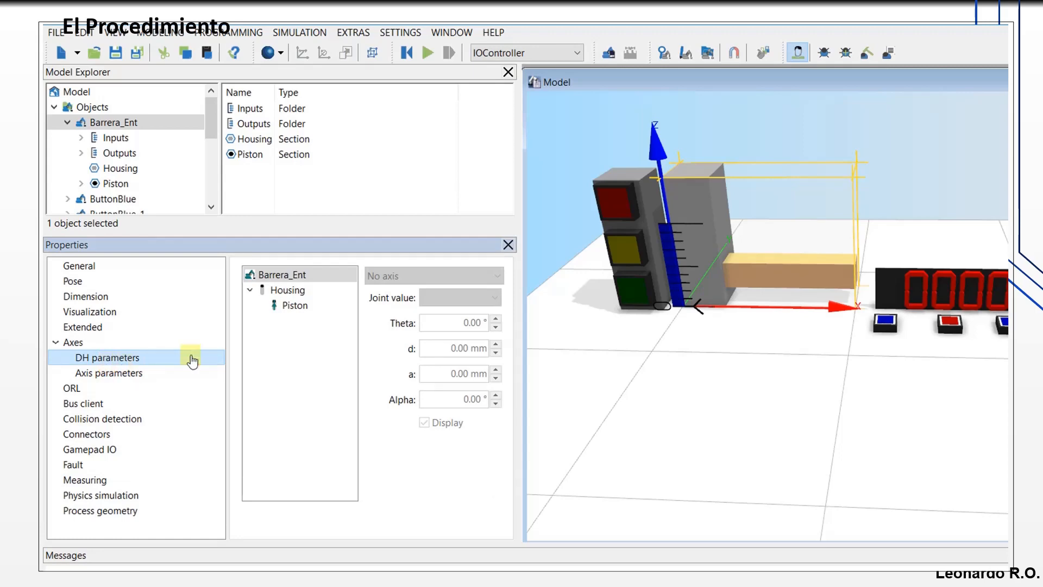
pyautogui.click(299, 306)
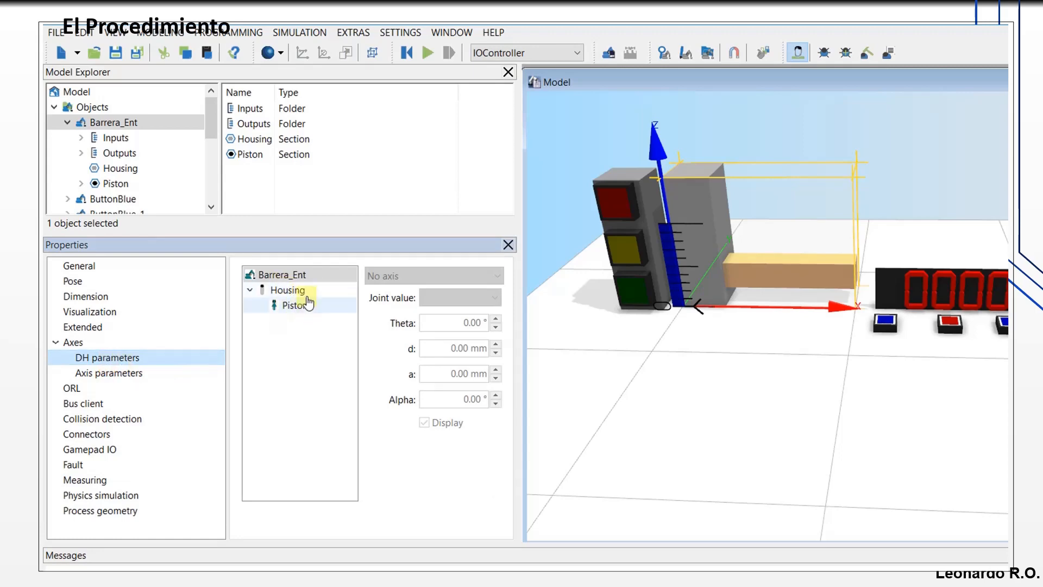
pyautogui.click(122, 375)
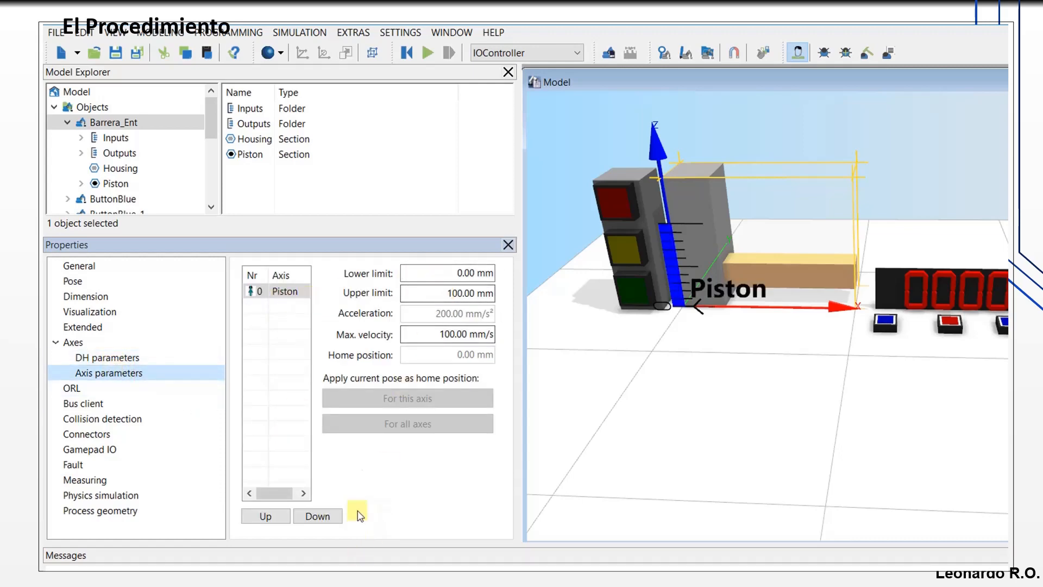
pyautogui.moveTo(342, 243)
pyautogui.mouseDown()
pyautogui.moveTo(336, 190)
pyautogui.moveTo(343, 249)
pyautogui.mouseUp()
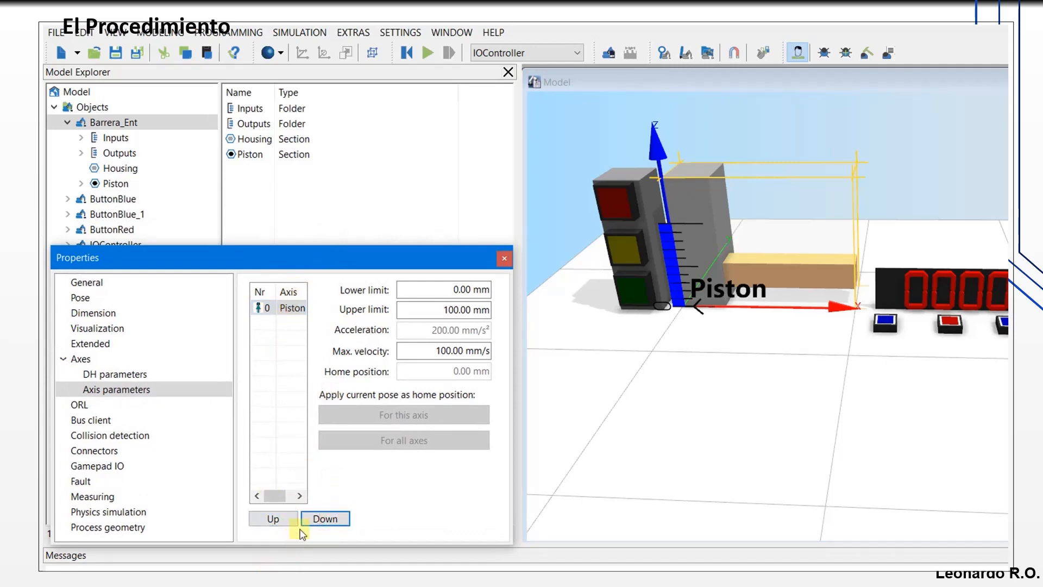
pyautogui.click(281, 312)
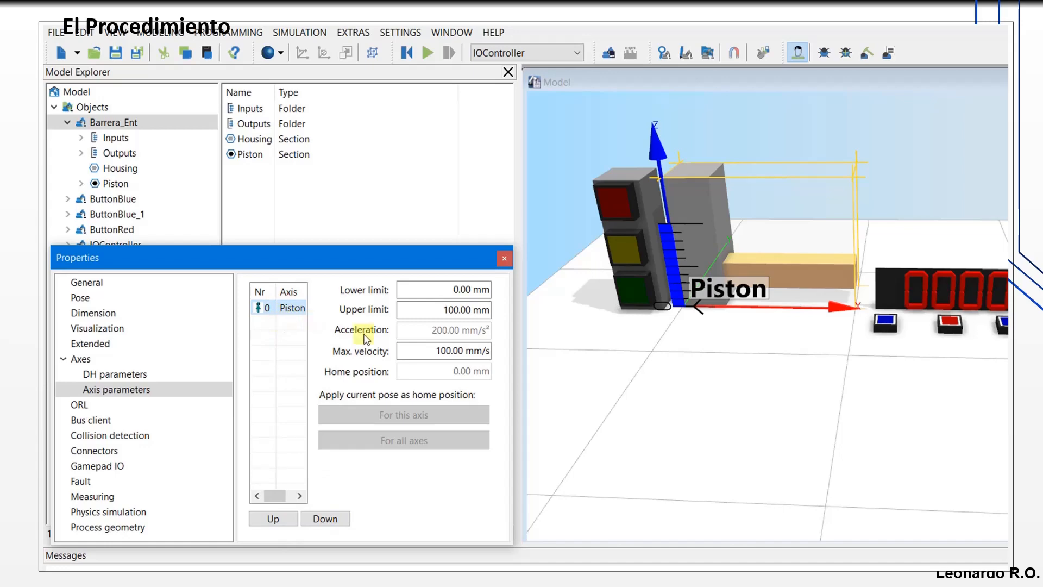
# - Show the Piston's DH parameters and test its travel along z, returning it to 0 mm
pyautogui.click(125, 375)
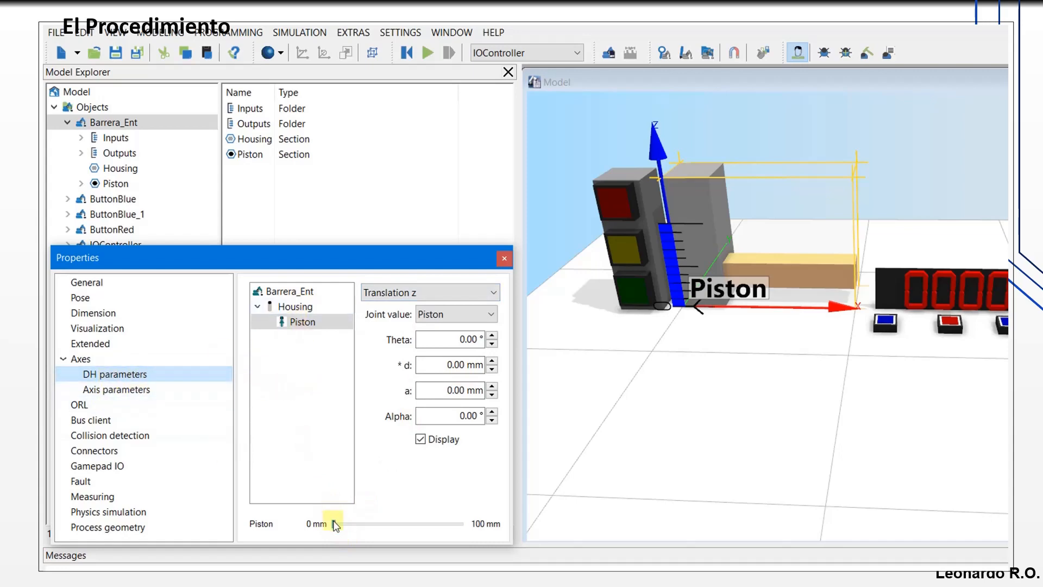
pyautogui.moveTo(335, 527)
pyautogui.mouseDown()
pyautogui.moveTo(463, 514)
pyautogui.moveTo(333, 527)
pyautogui.moveTo(490, 524)
pyautogui.moveTo(316, 527)
pyautogui.moveTo(484, 533)
pyautogui.moveTo(330, 535)
pyautogui.mouseUp()
pyautogui.moveTo(394, 535); pyautogui.dragTo(331, 532)
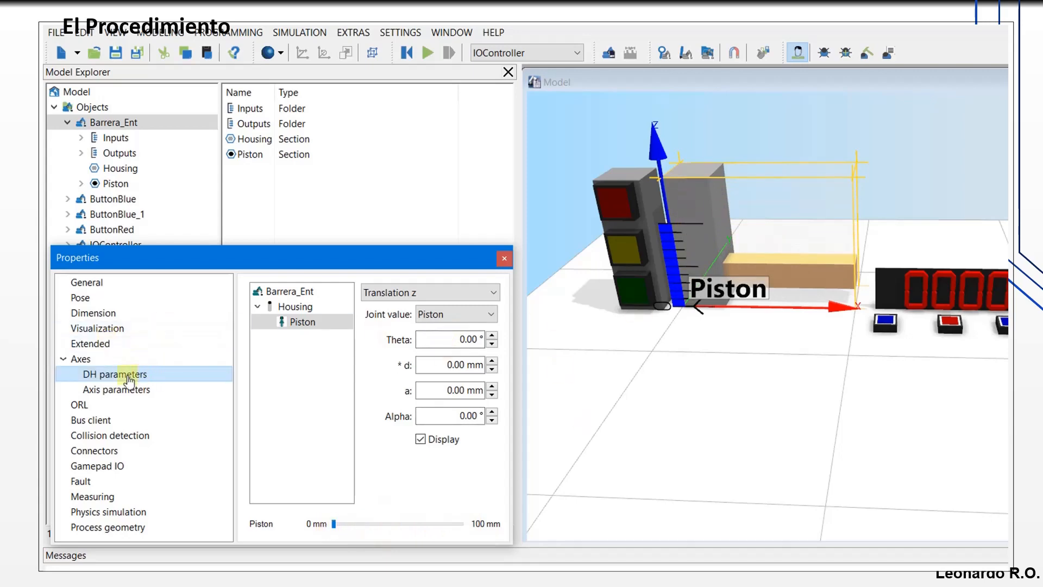
# - Try Translation x as the Piston's axis type, test its travel and restore Translation z
pyautogui.click(493, 295)
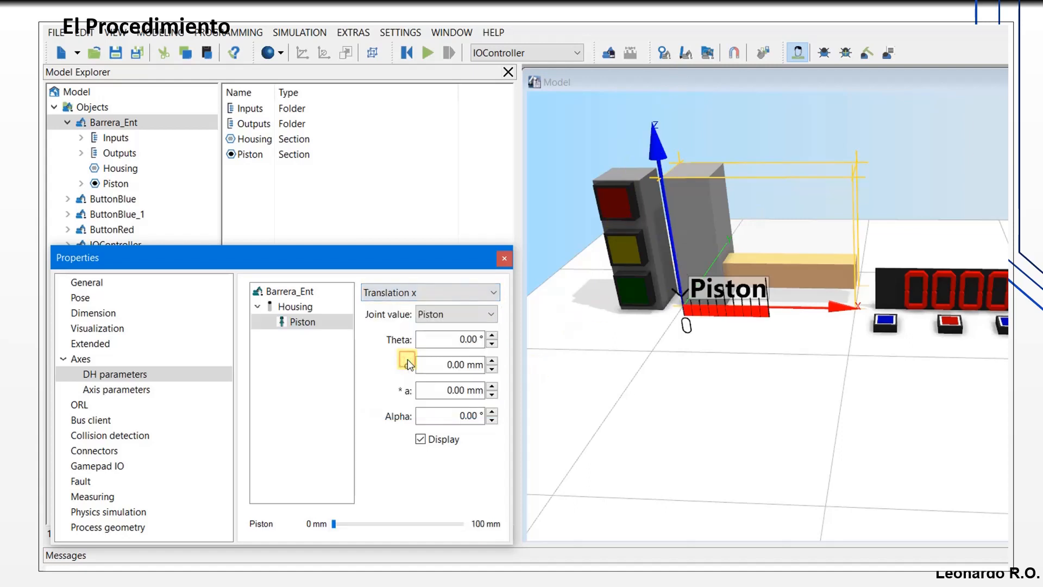
pyautogui.moveTo(334, 526); pyautogui.dragTo(292, 528)
pyautogui.click(429, 295)
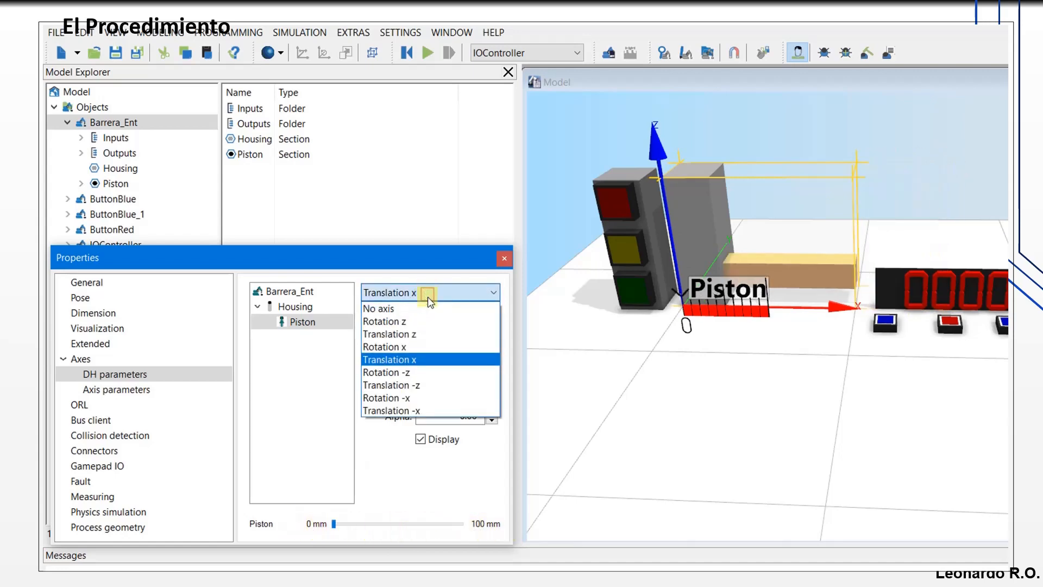
pyautogui.click(409, 334)
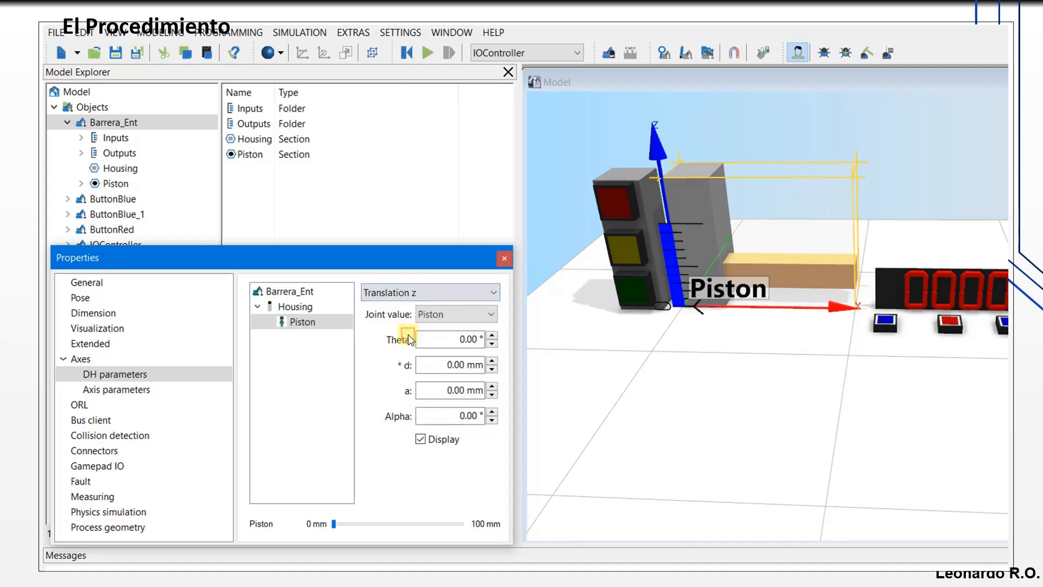
# - Move the Piston to its 100 mm end position and set its axis upper limit to 95 mm
pyautogui.moveTo(336, 524); pyautogui.dragTo(482, 517)
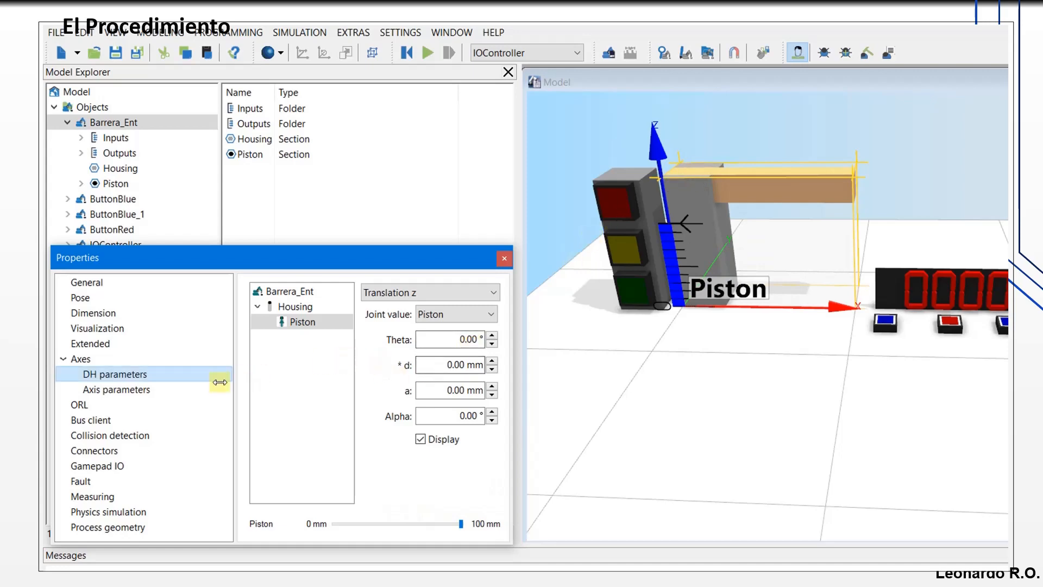
pyautogui.click(123, 389)
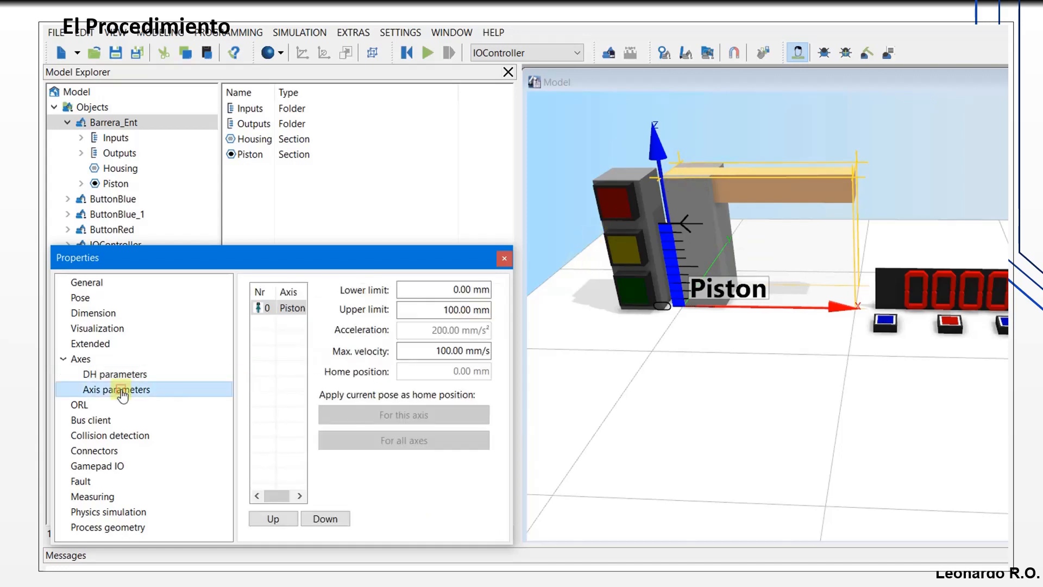
pyautogui.doubleClick(451, 309)
pyautogui.write('95')
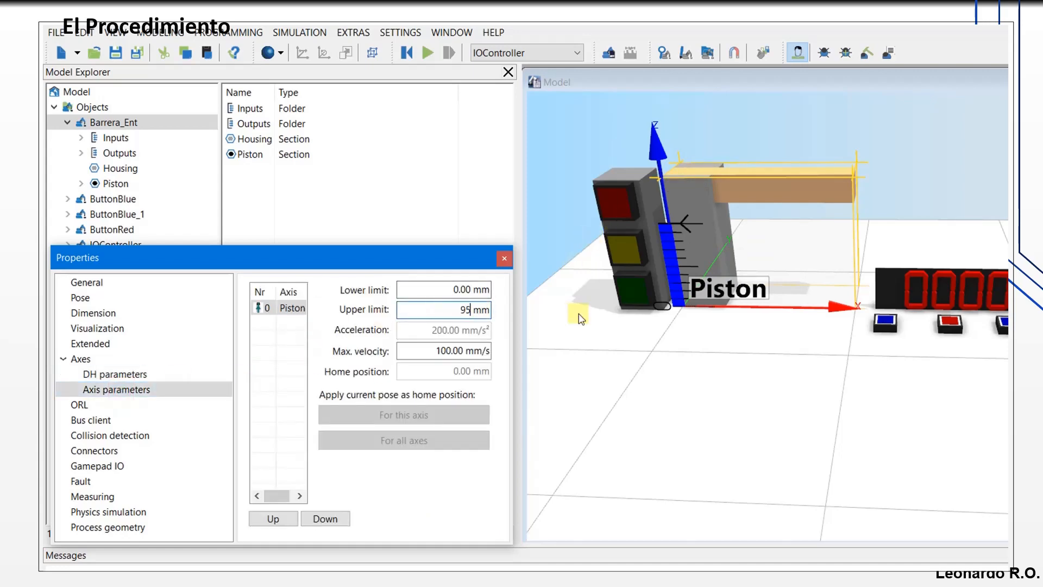
pyautogui.click(406, 480)
# - Review the Piston axis's lower limit, upper limit and maximum velocity without changing them
pyautogui.click(447, 332)
pyautogui.click(455, 294)
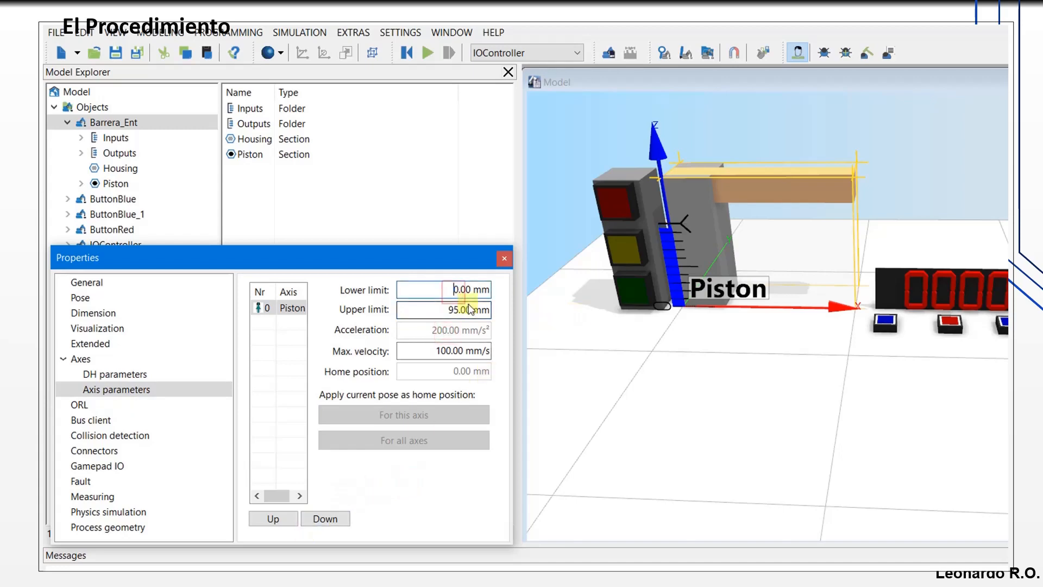
pyautogui.click(442, 309)
pyautogui.moveTo(441, 309); pyautogui.dragTo(471, 311)
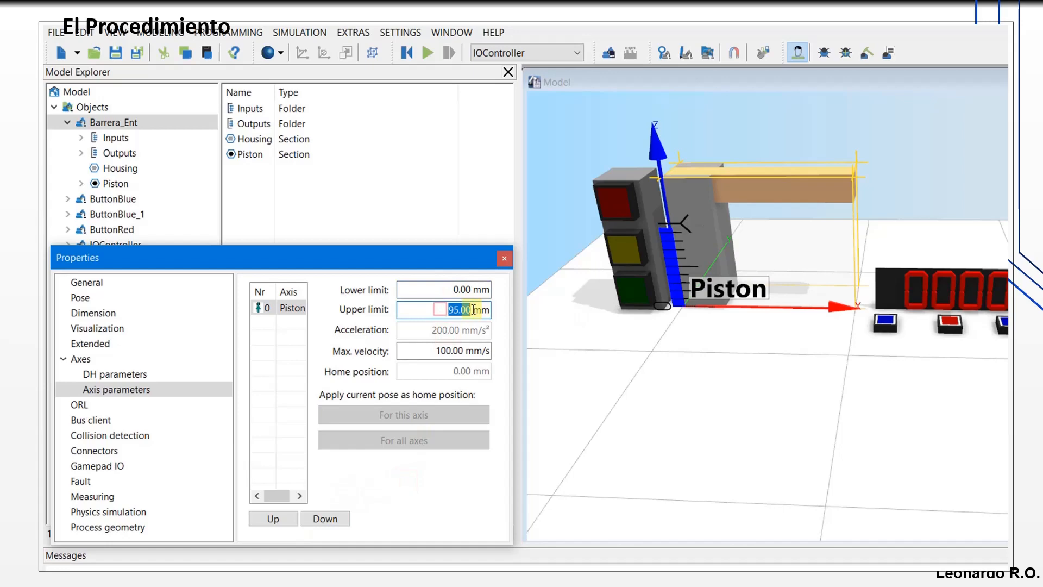
pyautogui.click(439, 291)
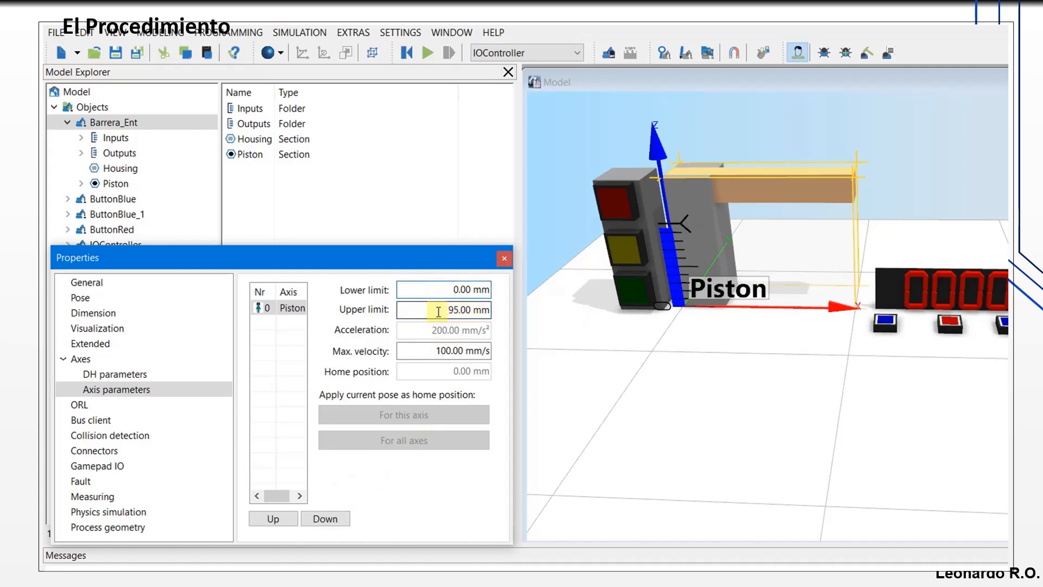
pyautogui.moveTo(416, 349); pyautogui.dragTo(490, 349)
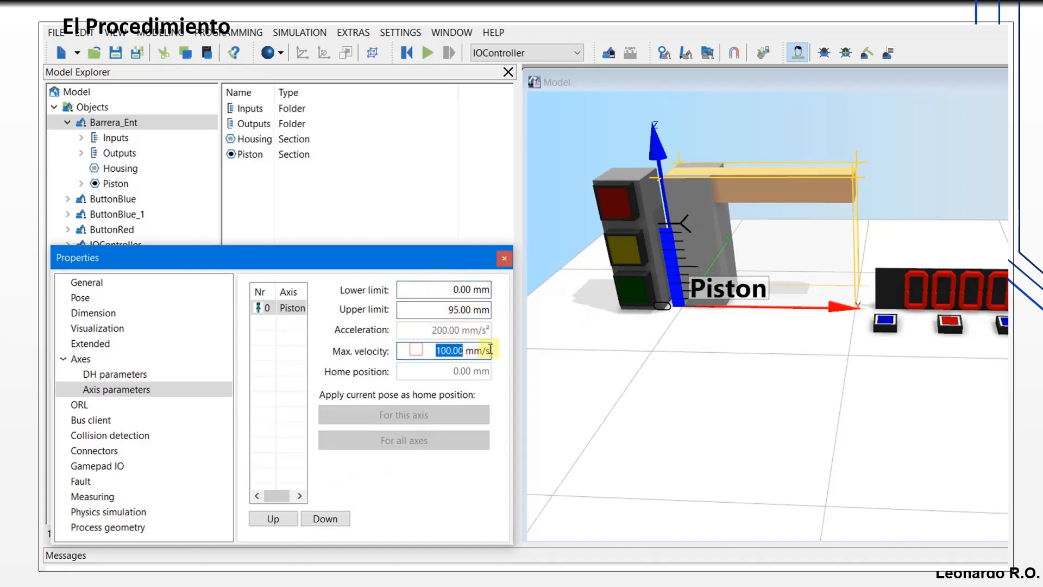
pyautogui.click(441, 351)
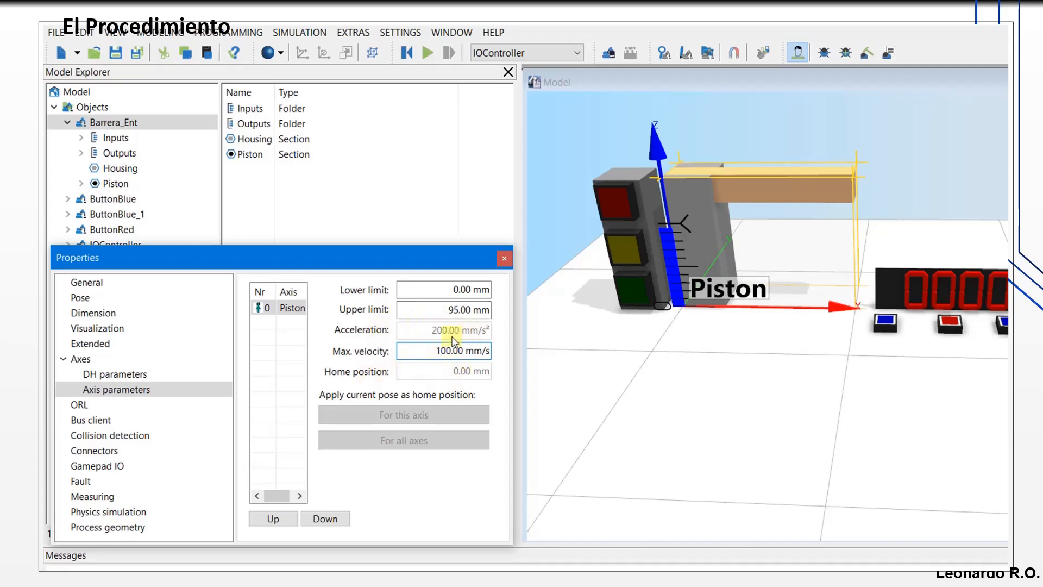
# - Return to the Piston's DH parameters and check its end position at the new upper limit in a closer view
pyautogui.click(139, 374)
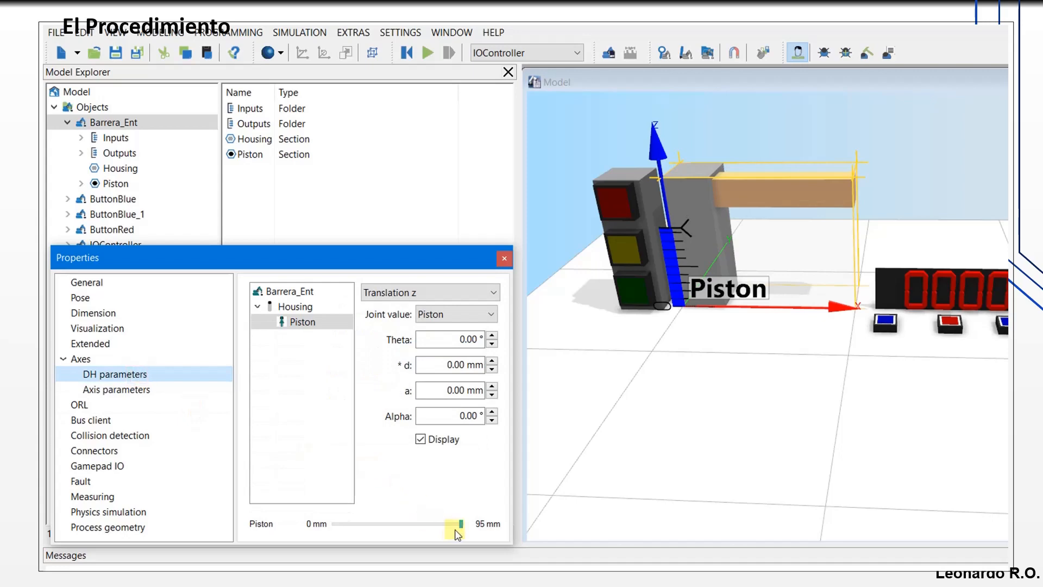
pyautogui.moveTo(458, 524); pyautogui.dragTo(489, 525)
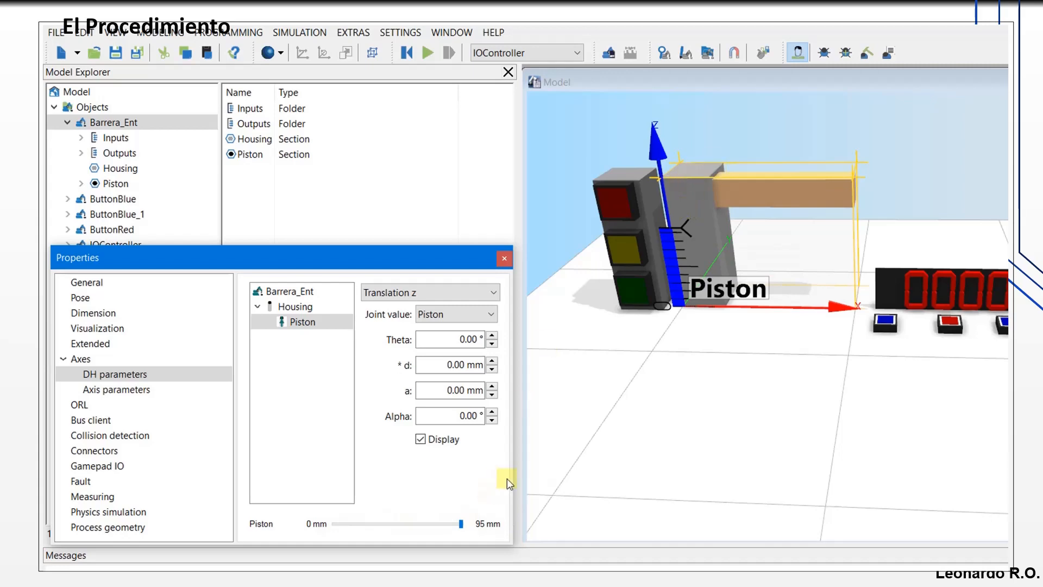
pyautogui.scroll(1, 742, 319)
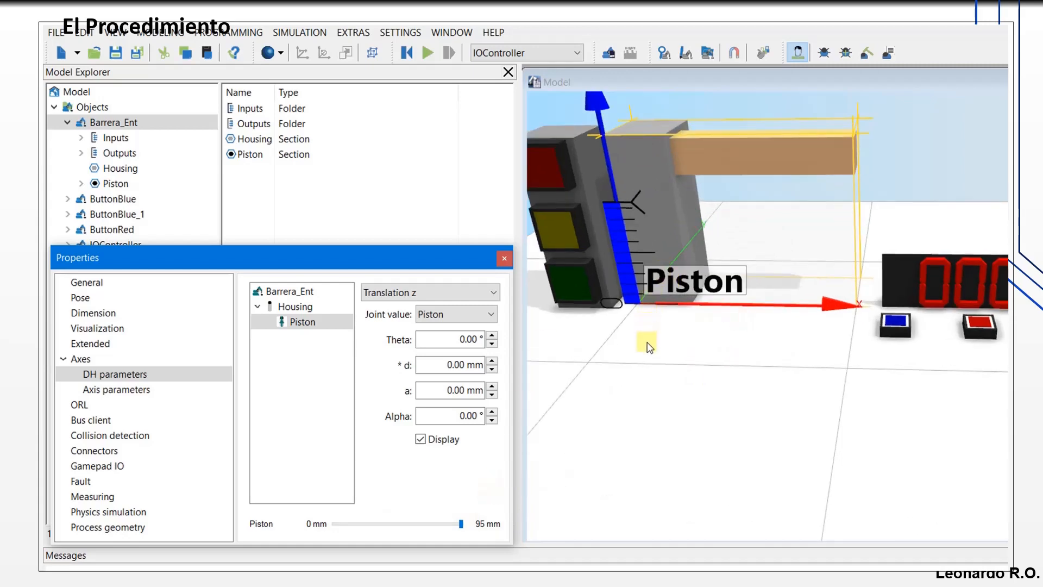
pyautogui.moveTo(645, 346); pyautogui.dragTo(662, 410)
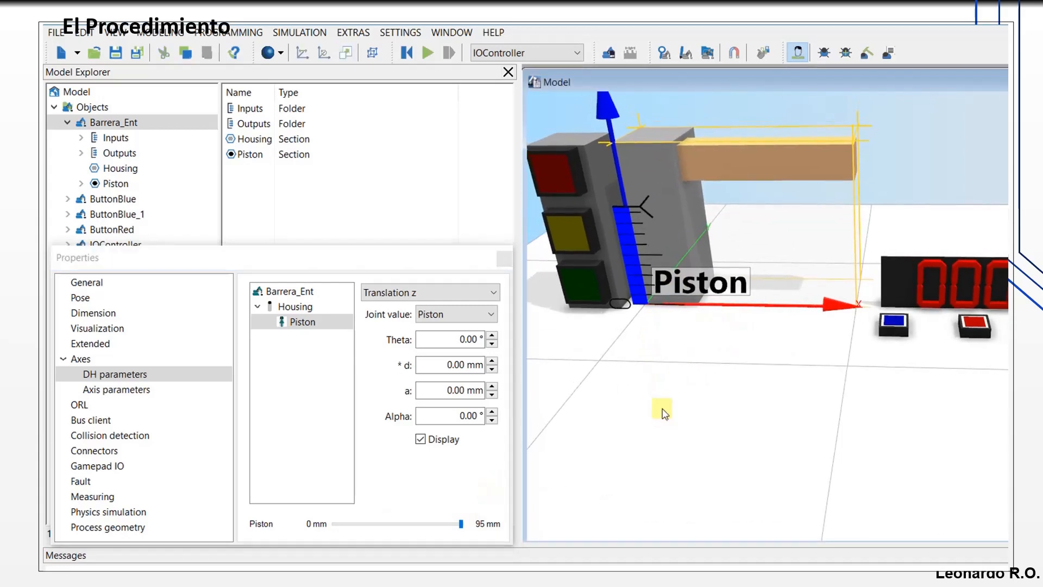
pyautogui.click(656, 330)
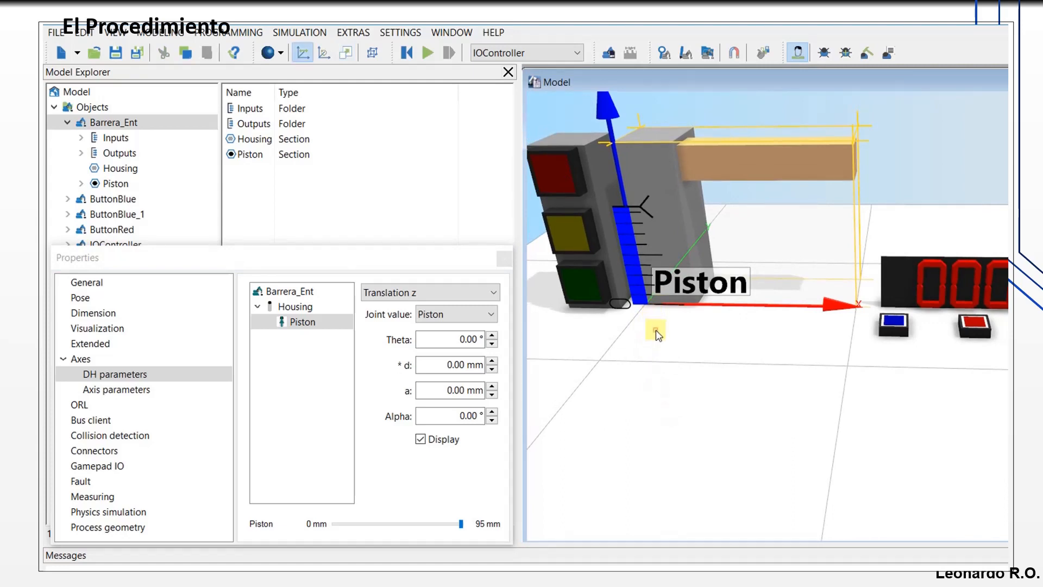
pyautogui.click(656, 330)
pyautogui.moveTo(657, 342); pyautogui.dragTo(716, 442, button='middle')
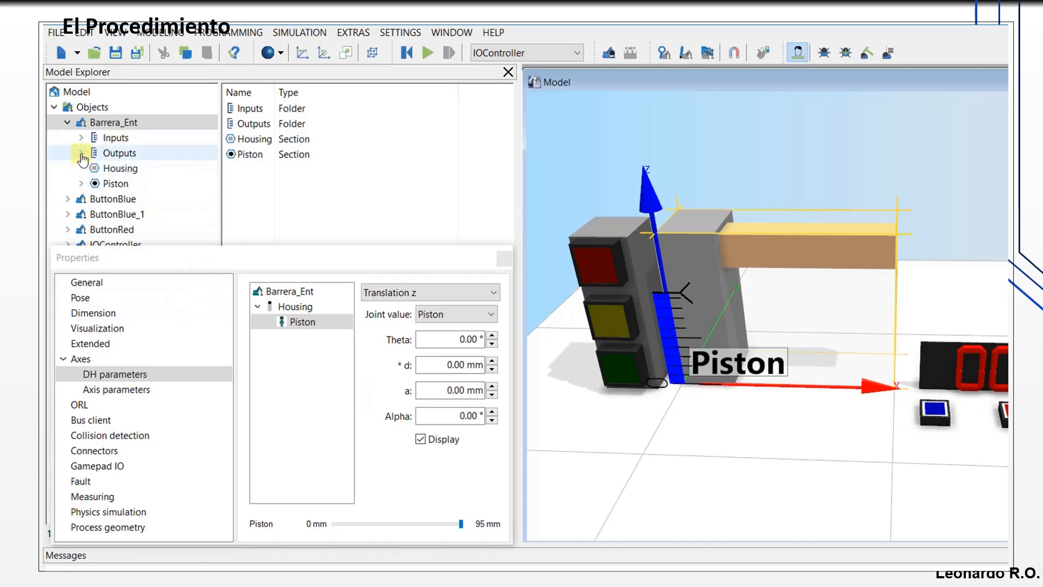
# - Review the input and output signals of Barrera_Ent, then collapse the object in the model tree
pyautogui.click(108, 139)
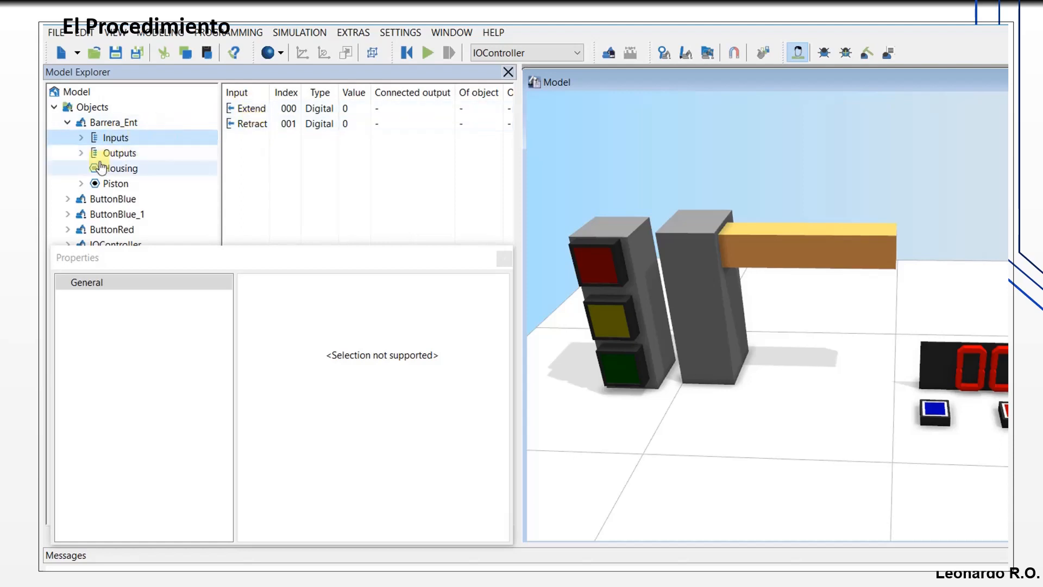
pyautogui.click(141, 154)
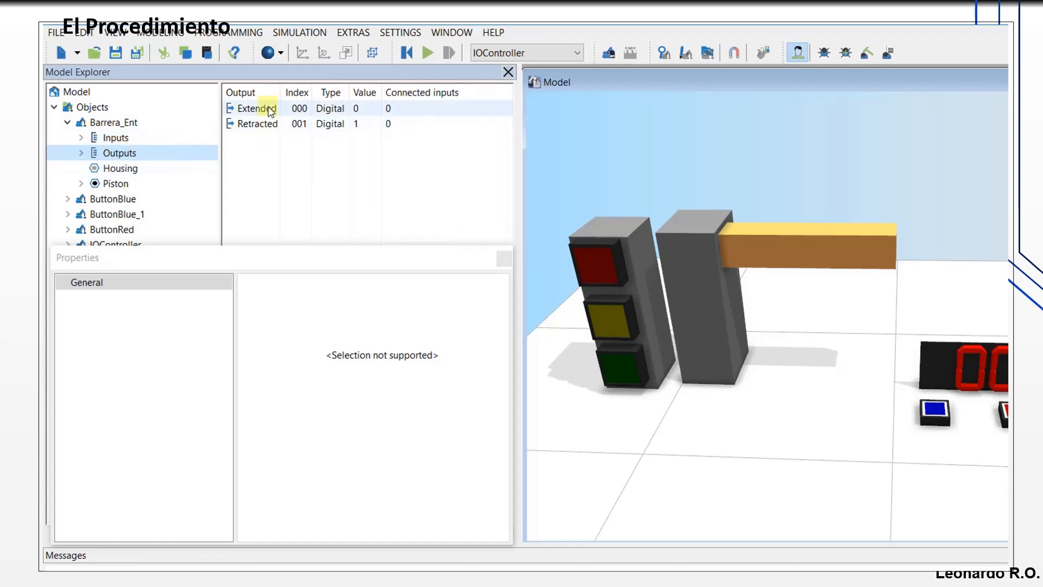
pyautogui.click(110, 140)
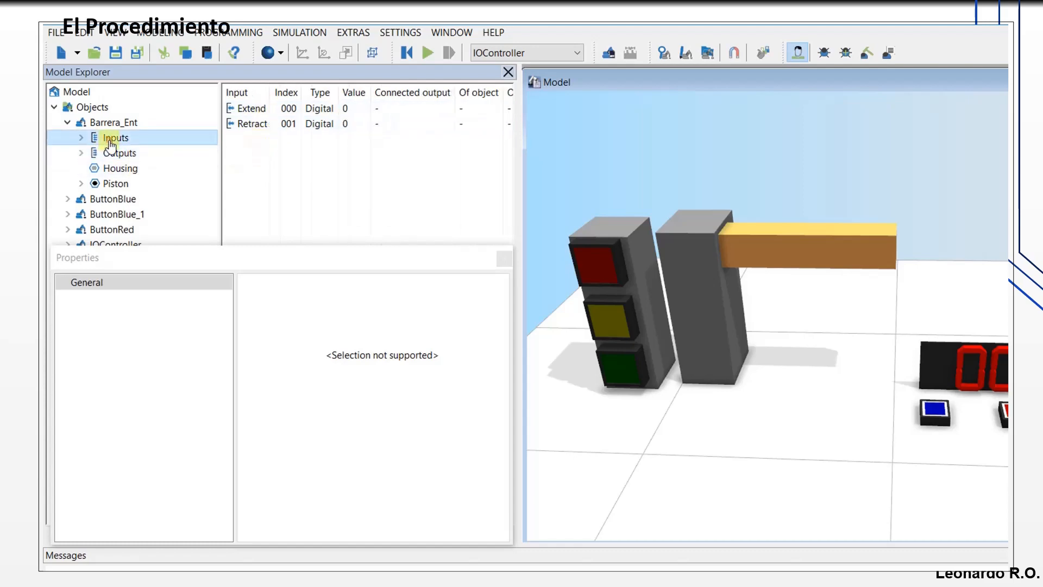
pyautogui.click(67, 122)
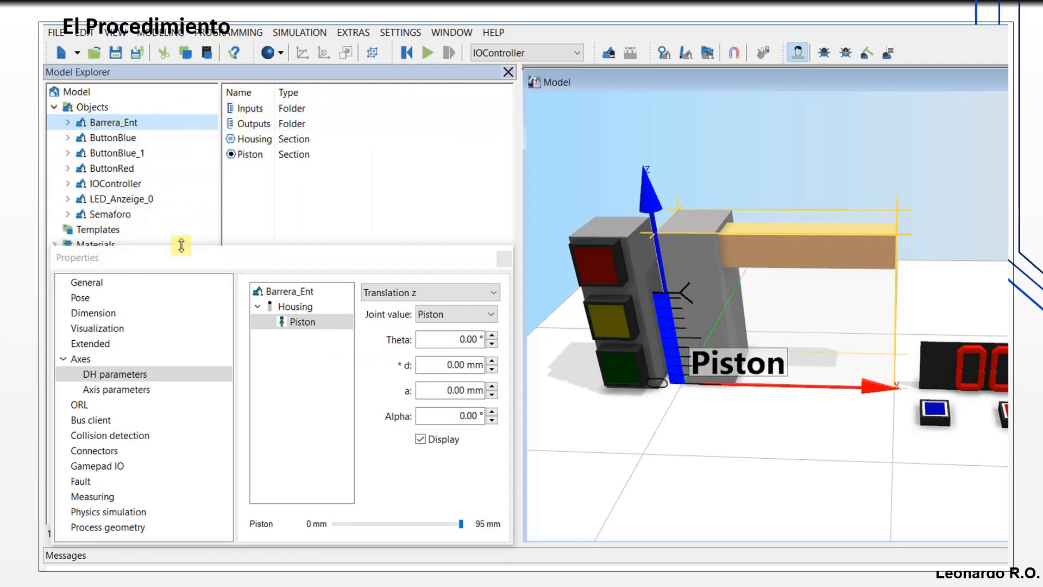
# - Shrink the Properties pane to reveal more of the model tree and list the IOController's inputs
pyautogui.moveTo(181, 245); pyautogui.dragTo(175, 379)
pyautogui.click(105, 187)
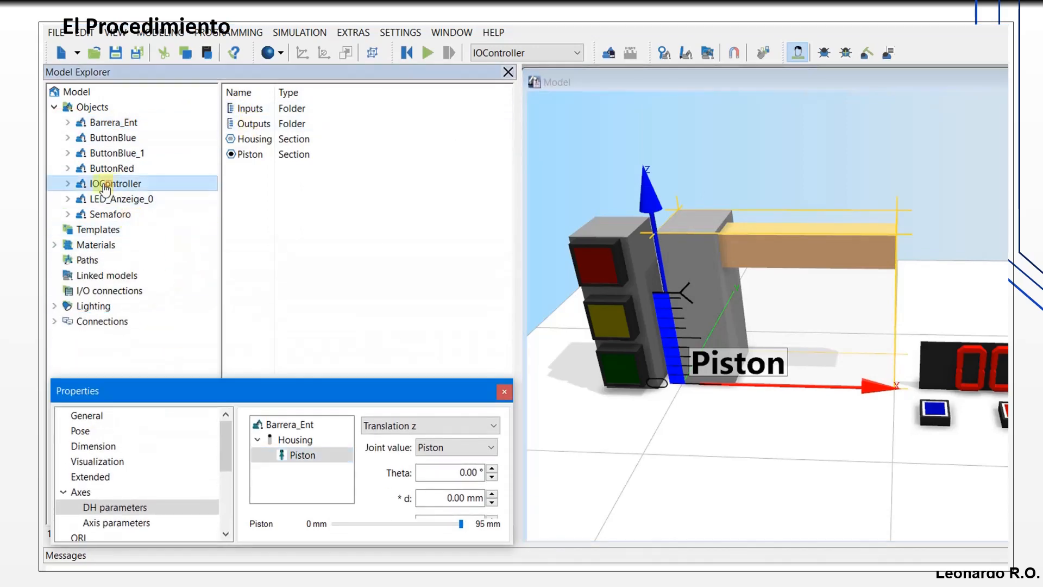
pyautogui.click(68, 184)
pyautogui.click(114, 201)
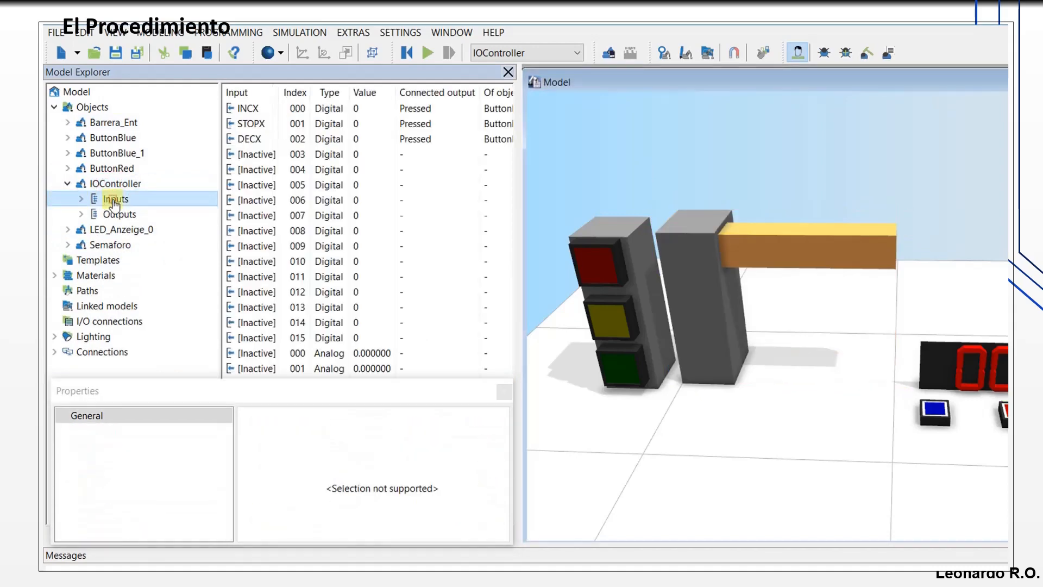
# - Rename the IOController's digital input 003 as BARR_DW
pyautogui.click(263, 170)
pyautogui.click(265, 156)
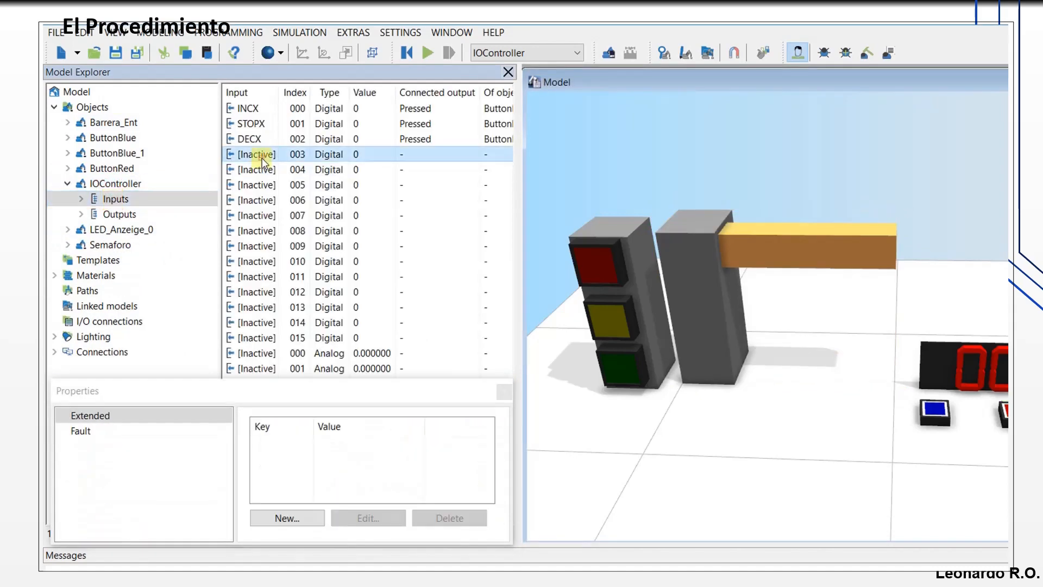
pyautogui.click(259, 156)
pyautogui.click(264, 171)
pyautogui.click(264, 159)
pyautogui.click(265, 169)
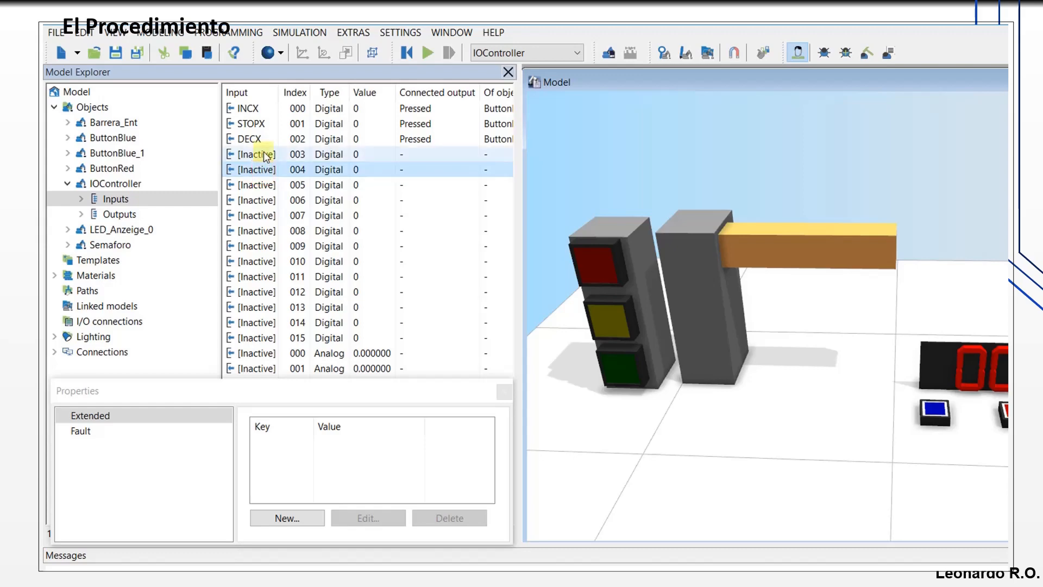
pyautogui.click(265, 157)
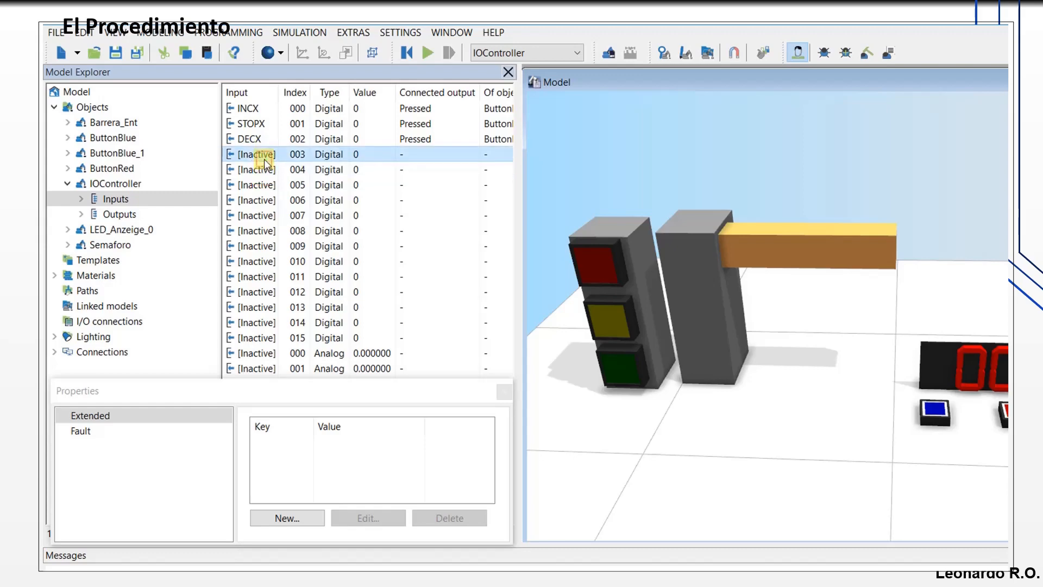
pyautogui.rightClick(265, 163)
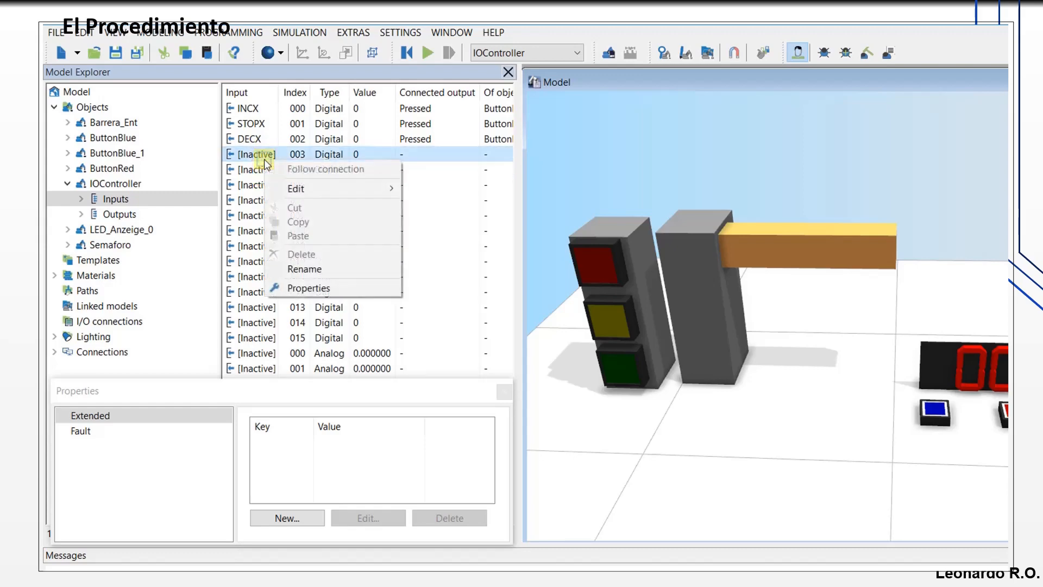
pyautogui.click(320, 269)
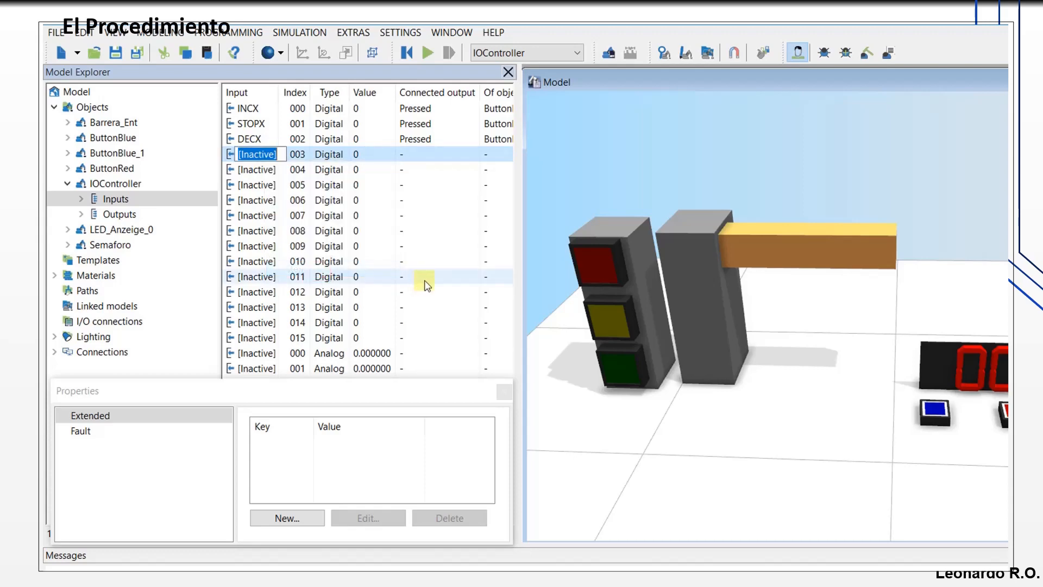
pyautogui.write('b')
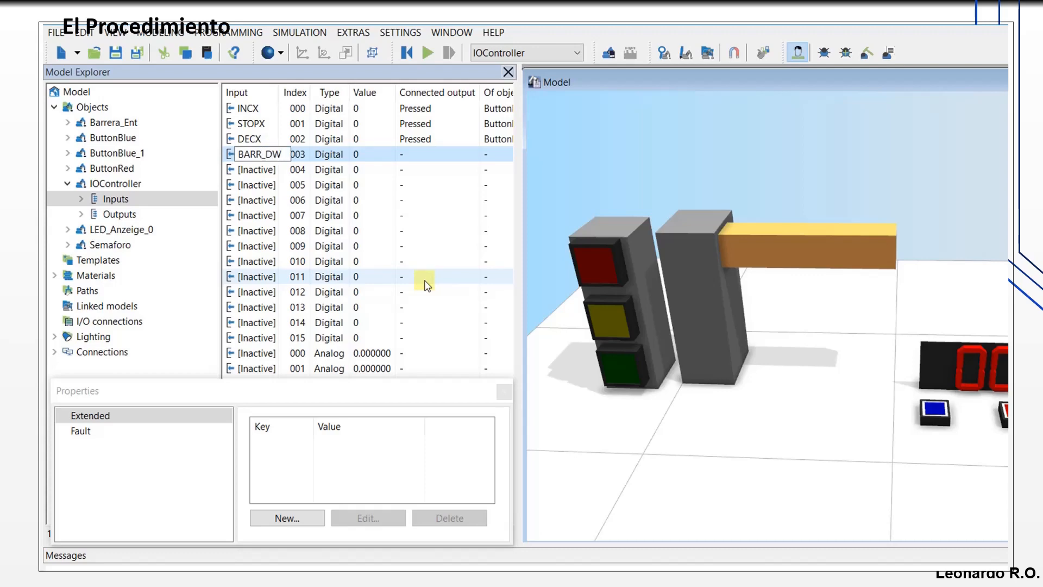
# - Rename the IOController's digital input 004 as BARR_UP and widen the input name column to show full names
pyautogui.click(266, 171)
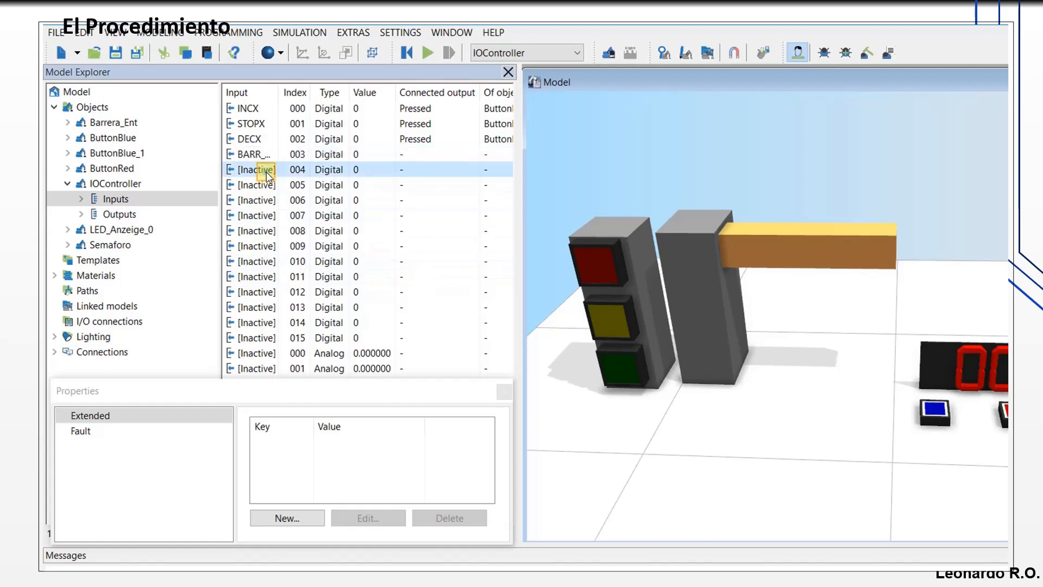
pyautogui.rightClick(267, 172)
pyautogui.click(324, 279)
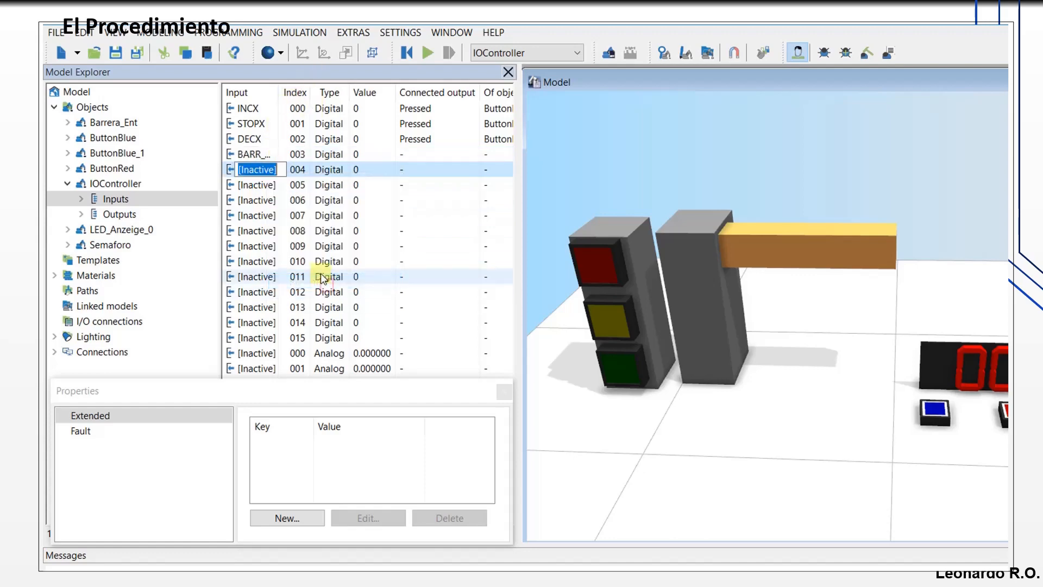
pyautogui.write('BARR_UP')
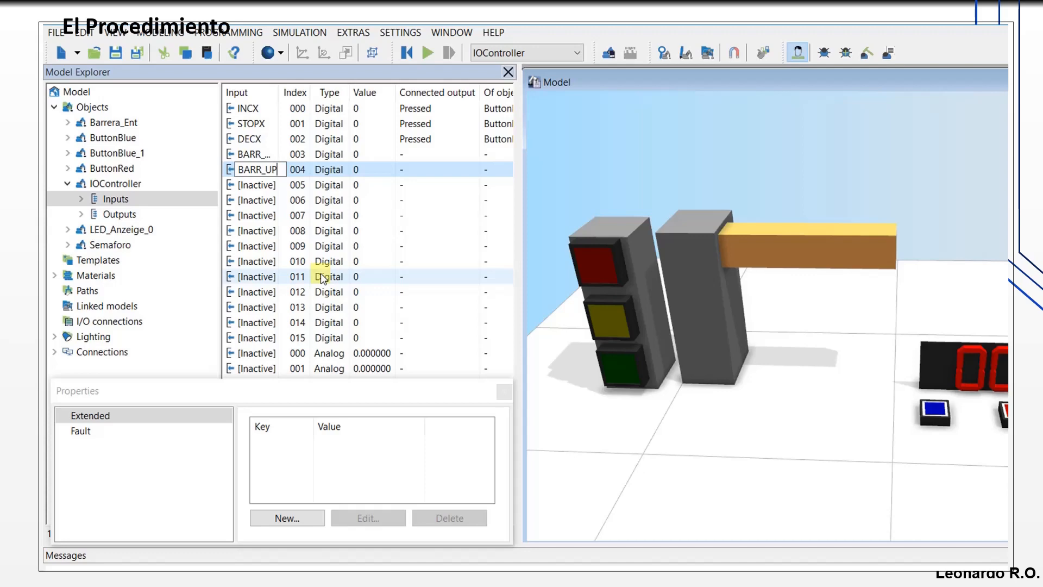
pyautogui.press('Return')
pyautogui.click(296, 200)
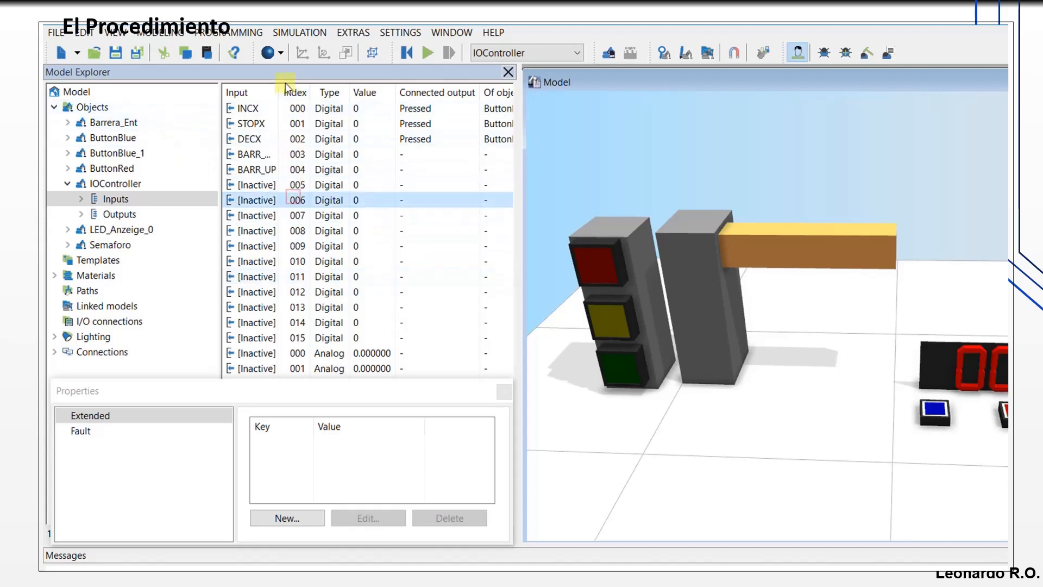
pyautogui.moveTo(284, 93); pyautogui.dragTo(318, 92)
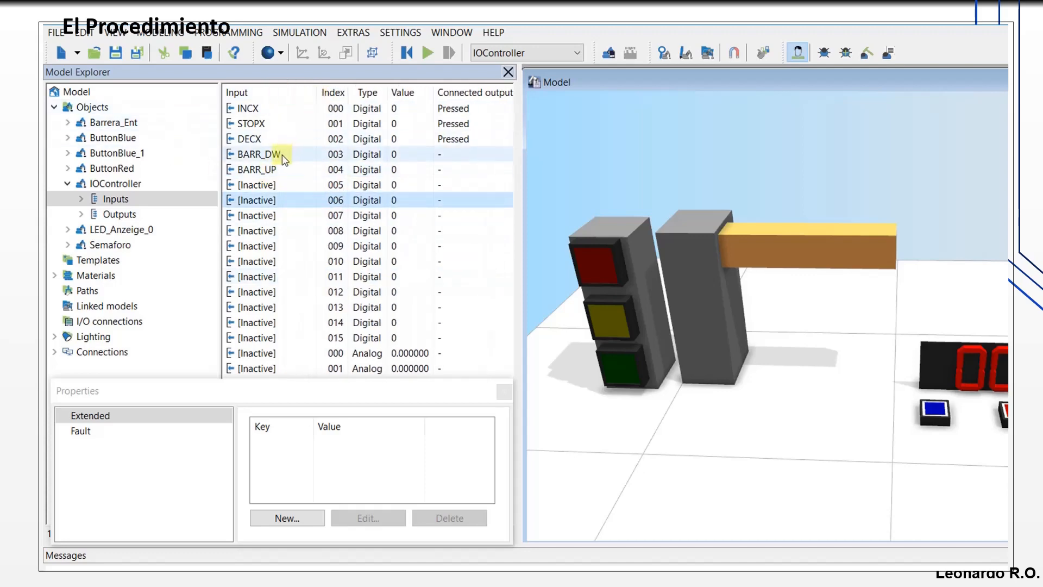
pyautogui.click(282, 169)
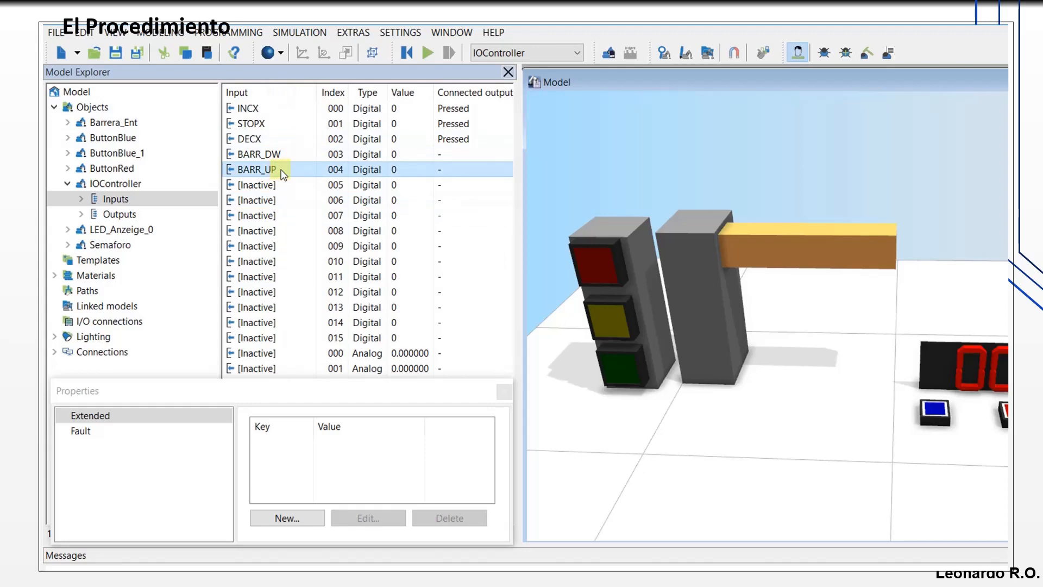
# - Rename the IOController's digital output 003 as OUT_UP, widening the output name column
pyautogui.click(117, 214)
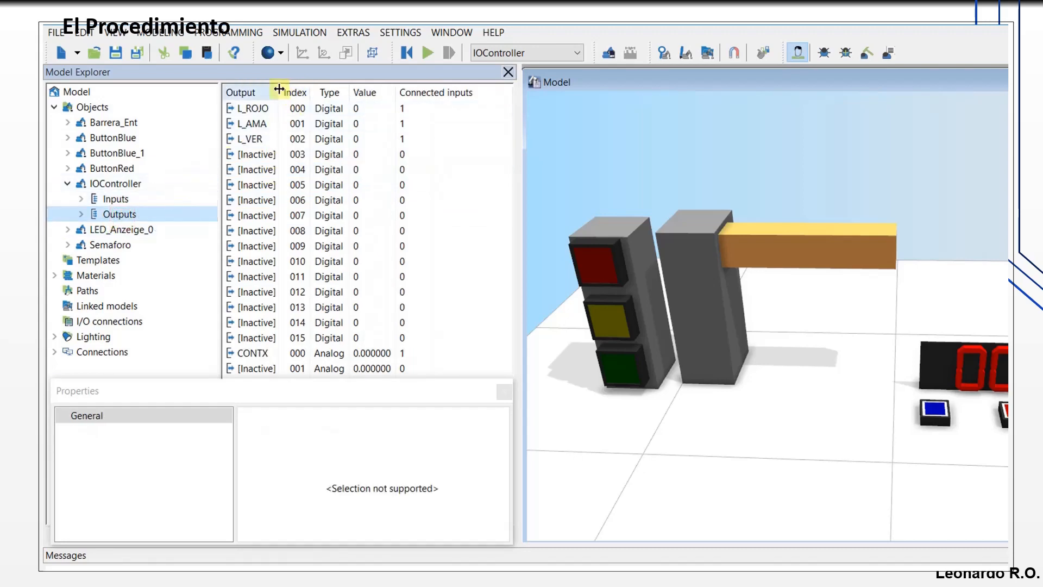
pyautogui.moveTo(278, 92); pyautogui.dragTo(333, 93)
pyautogui.click(255, 158)
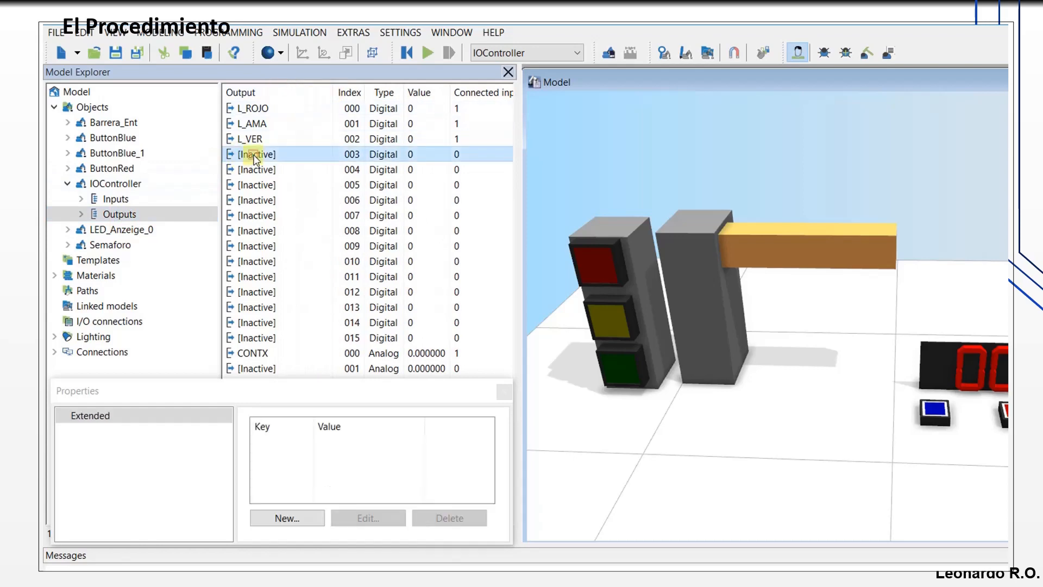
pyautogui.rightClick(255, 158)
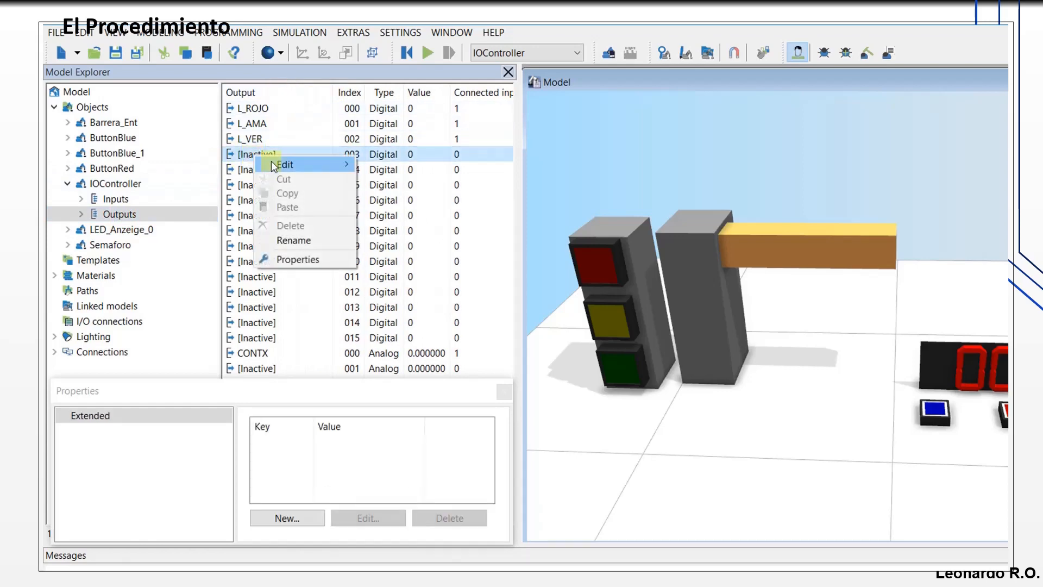
pyautogui.click(321, 237)
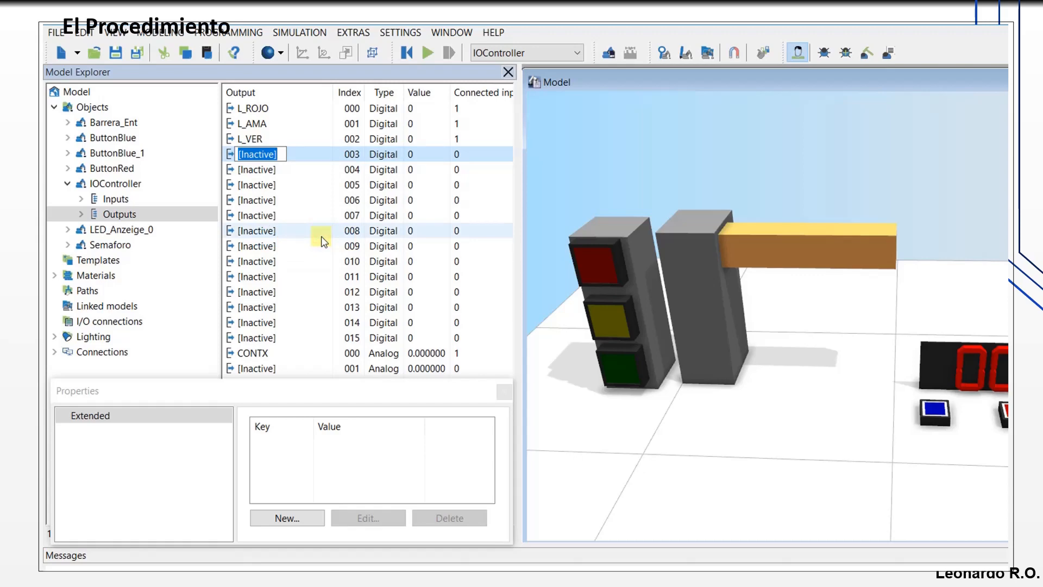
pyautogui.write('u')
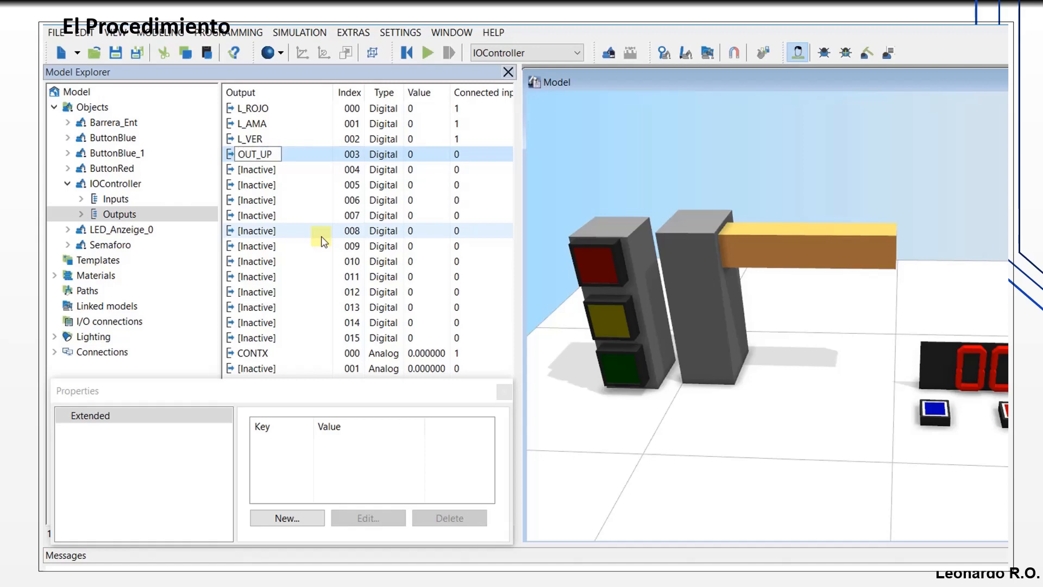
# - Rename the IOController's digital output 004 as OUT_DW and collapse the controller in the model tree
pyautogui.click(265, 170)
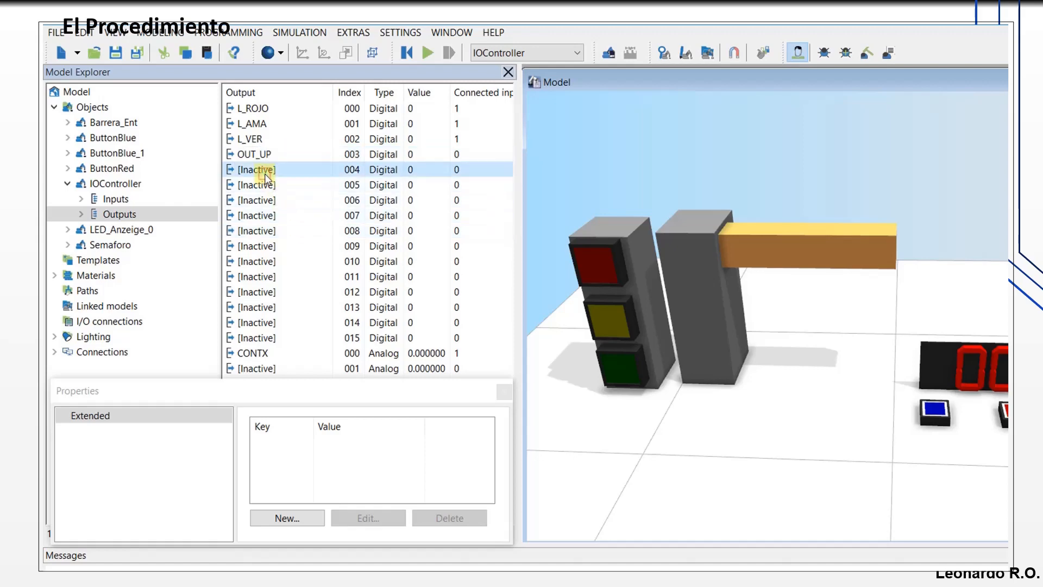
pyautogui.click(265, 171)
pyautogui.write('OUT_DW')
pyautogui.press('Return')
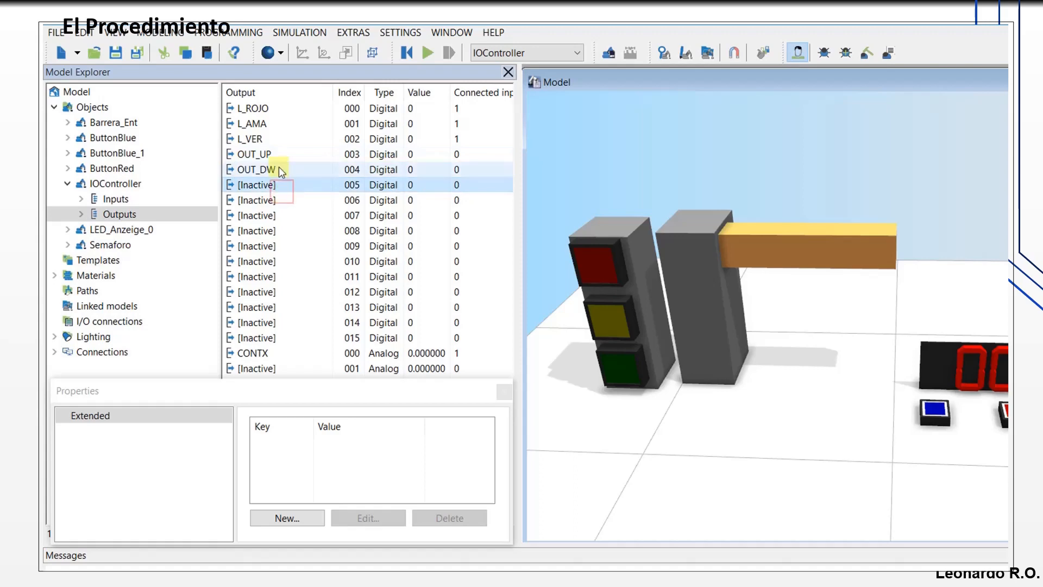
pyautogui.click(267, 154)
pyautogui.click(275, 165)
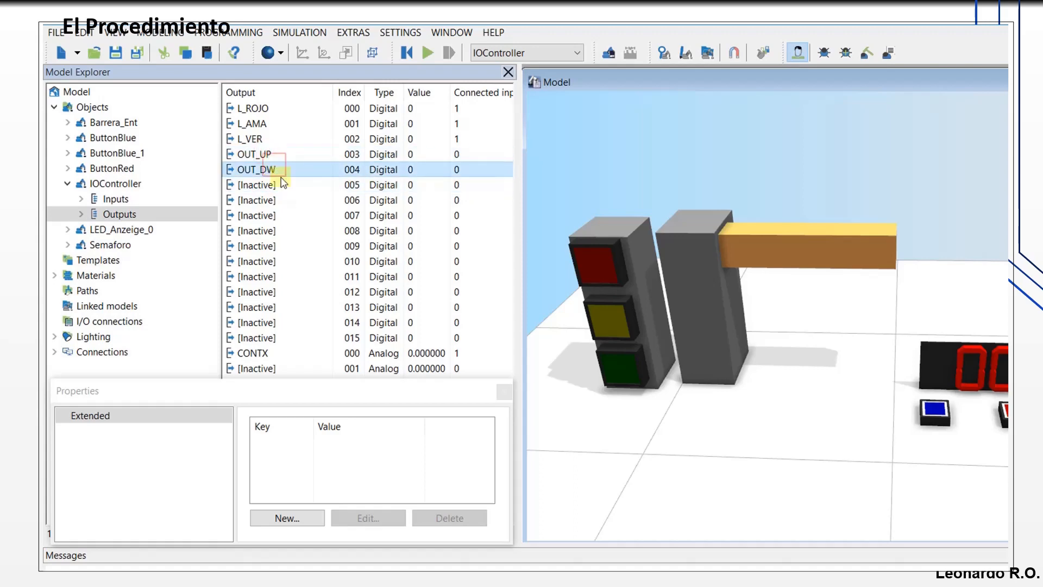
pyautogui.click(128, 213)
pyautogui.click(127, 201)
pyautogui.click(67, 184)
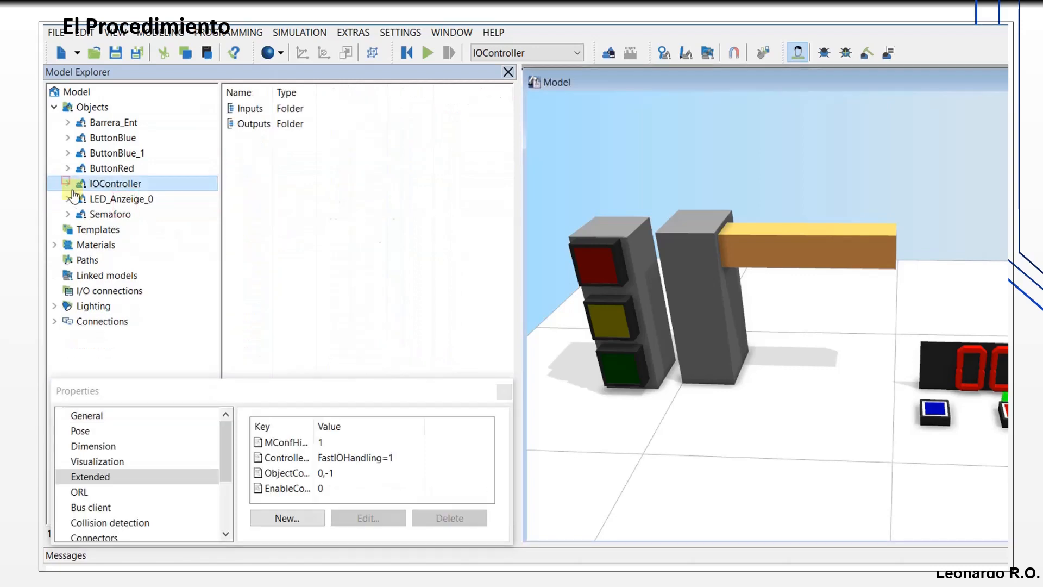
# - Replace the Model Explorer and Properties windows with the I/O Panel and centre the model window above it
pyautogui.click(224, 33)
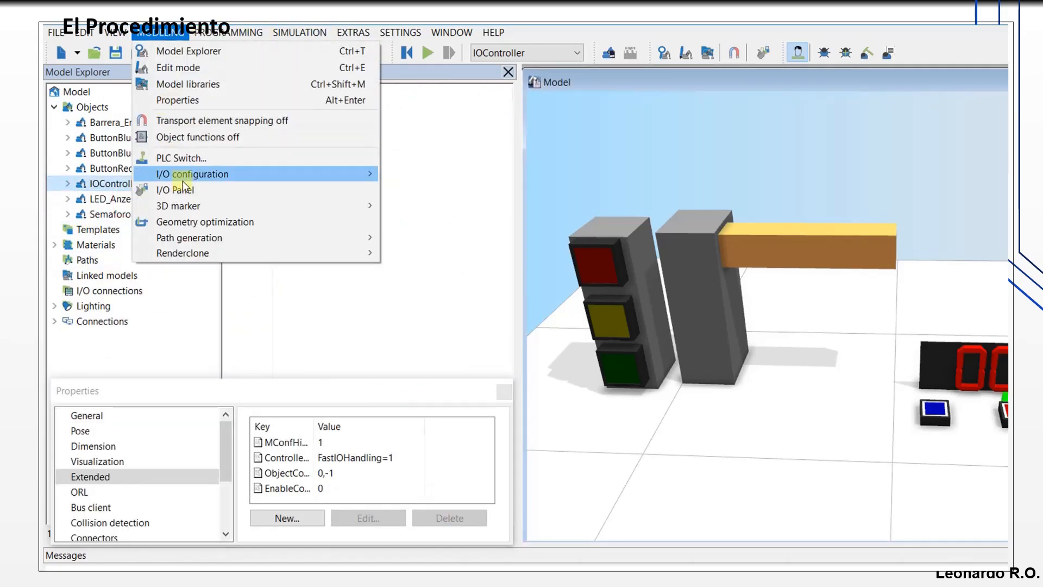
pyautogui.click(185, 192)
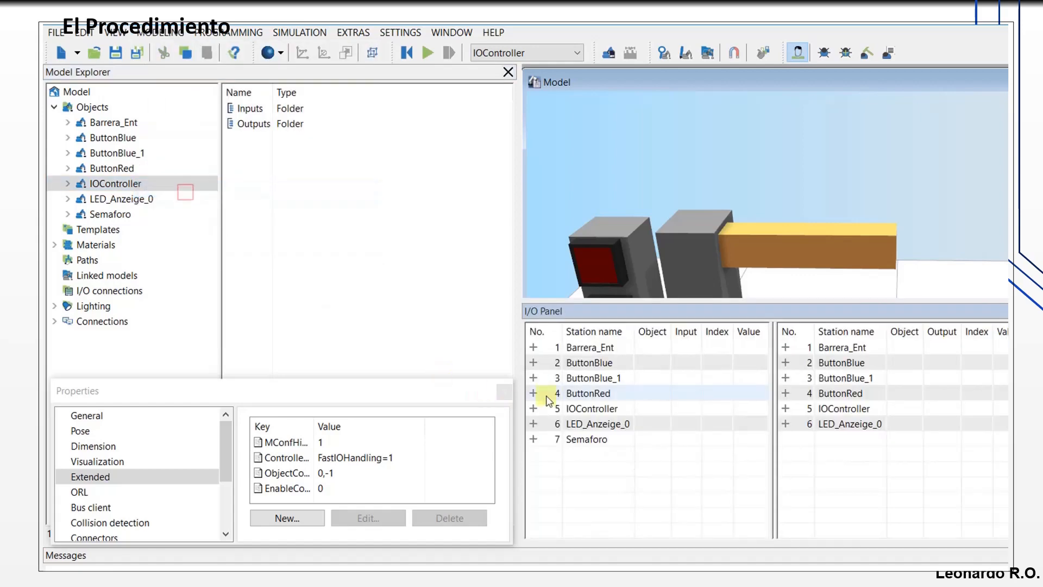
pyautogui.click(507, 72)
pyautogui.click(504, 391)
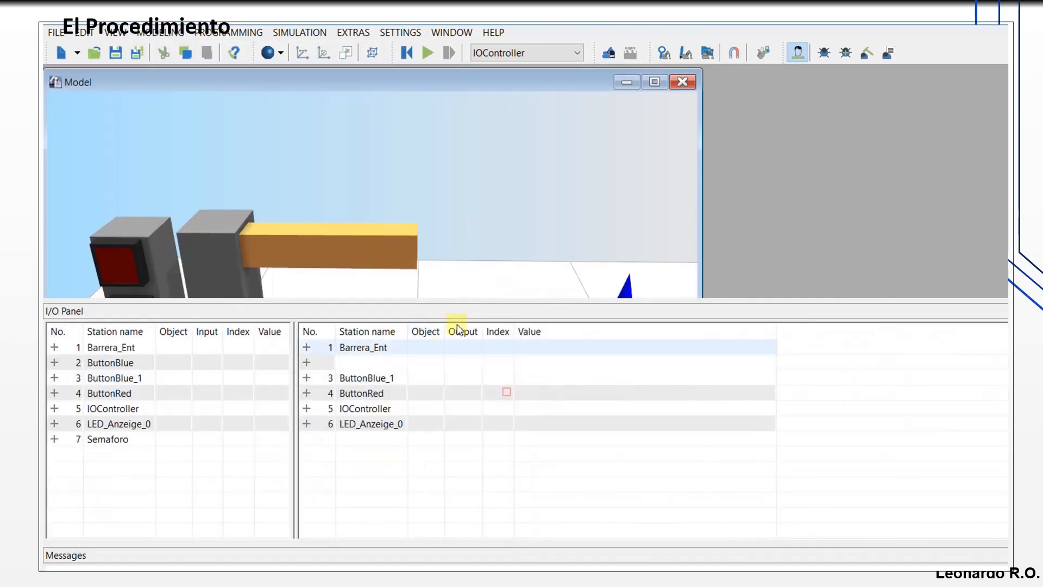
pyautogui.moveTo(388, 79); pyautogui.dragTo(534, 81)
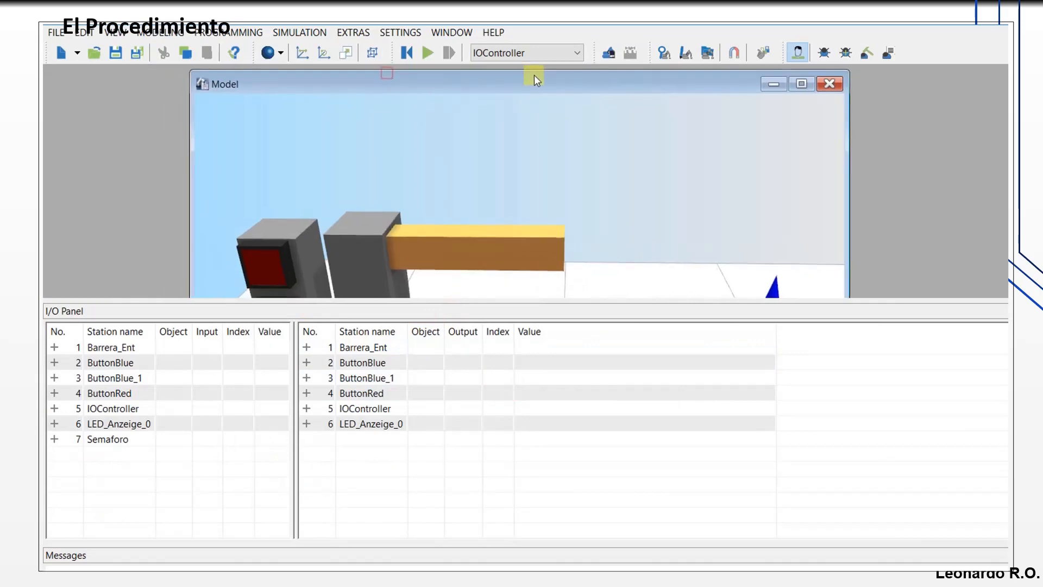
# - Connect the IOController outputs OUT_UP and OUT_DW to Barrera_Ent's Extend and Retract inputs respectively
pyautogui.click(57, 351)
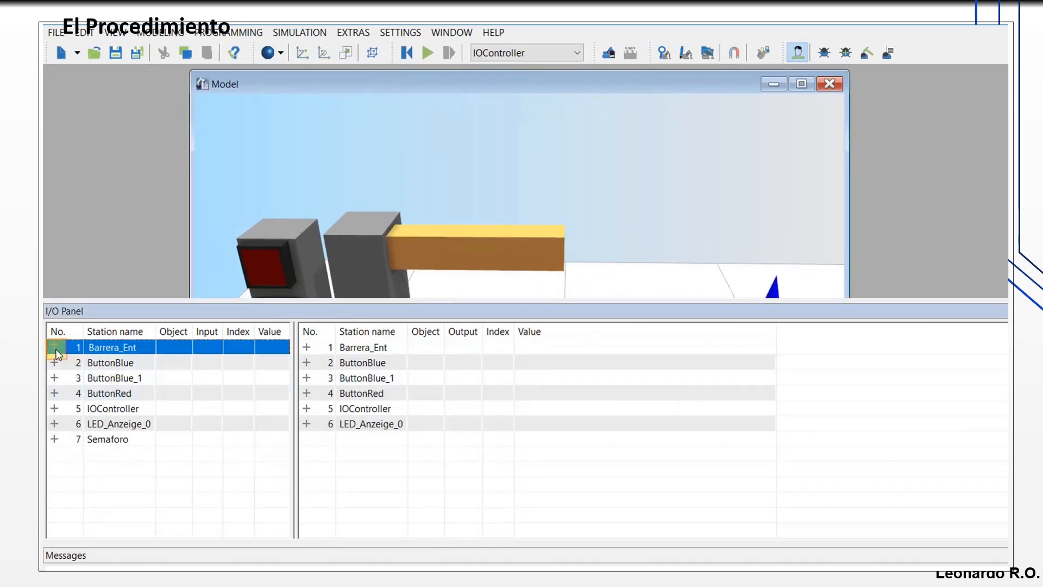
pyautogui.click(54, 348)
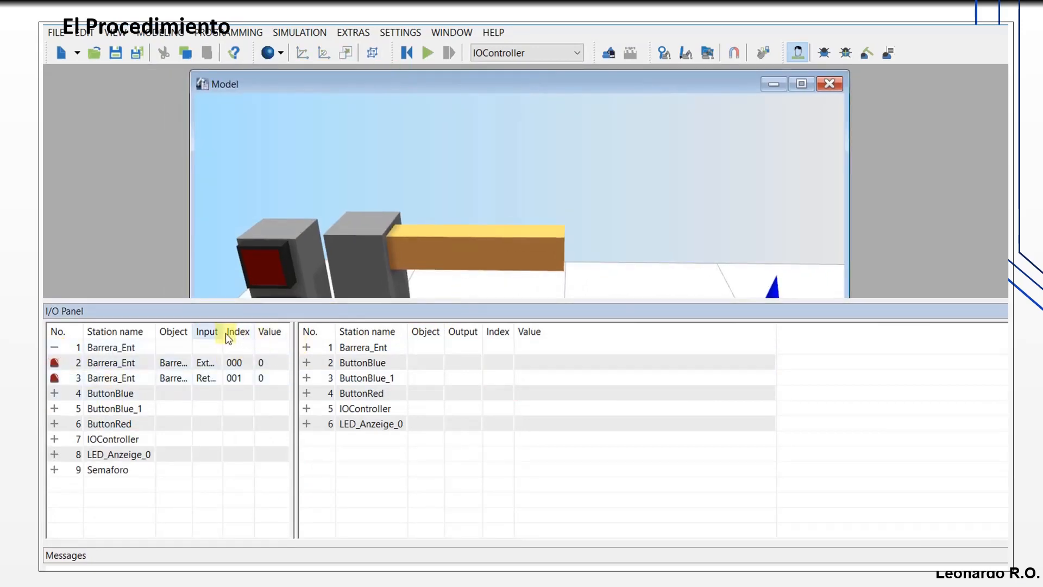
pyautogui.moveTo(222, 332); pyautogui.dragTo(471, 341)
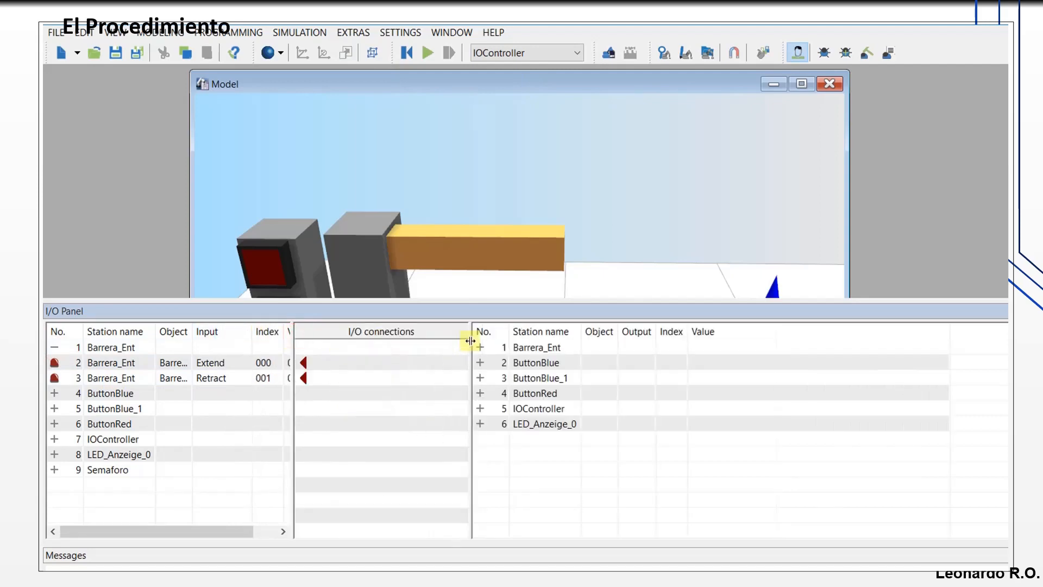
pyautogui.click(479, 409)
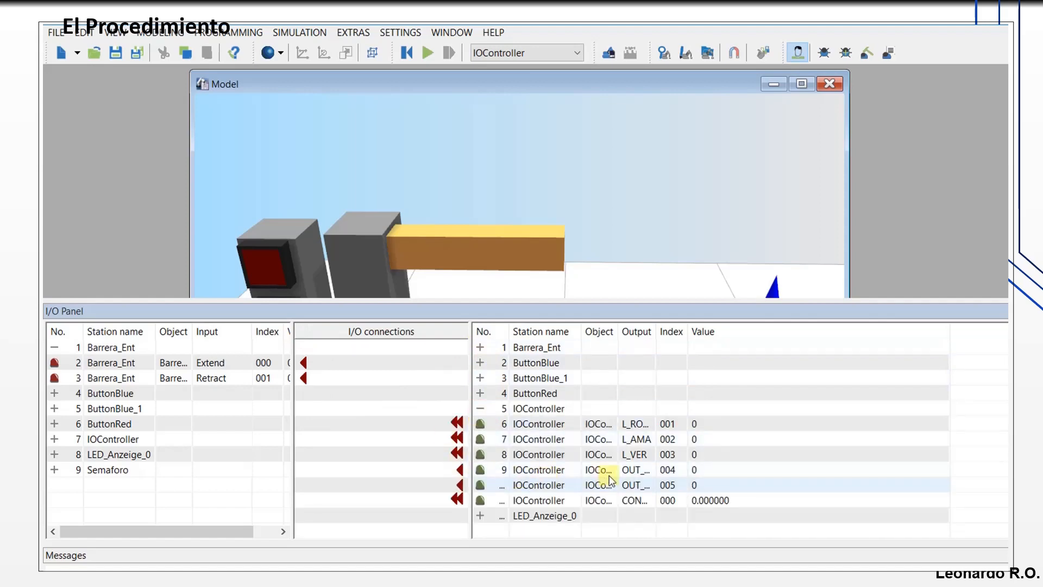
pyautogui.moveTo(656, 331); pyautogui.dragTo(716, 331)
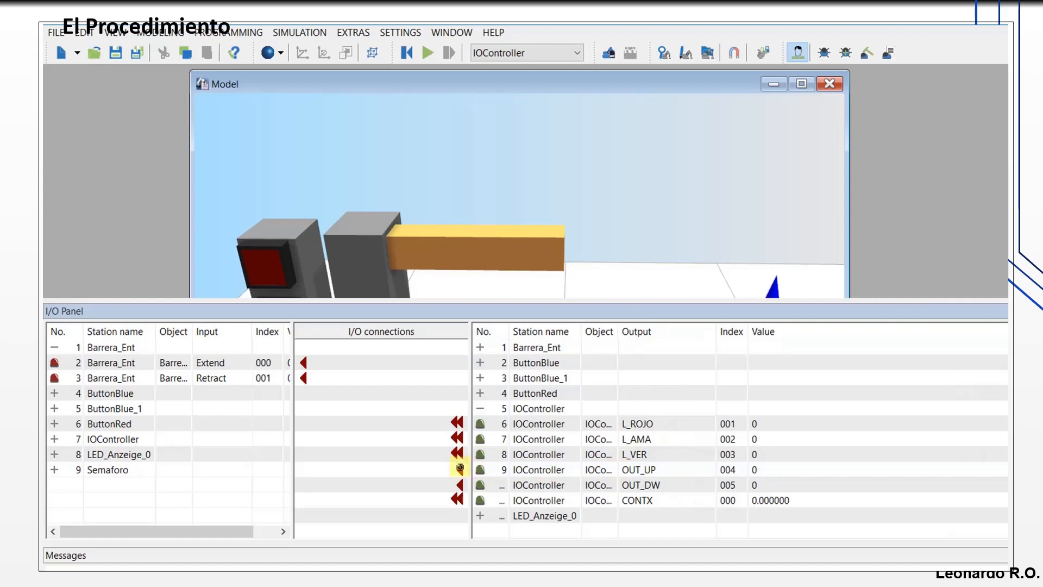
pyautogui.moveTo(459, 467)
pyautogui.mouseDown()
pyautogui.moveTo(338, 428)
pyautogui.moveTo(303, 362)
pyautogui.mouseUp()
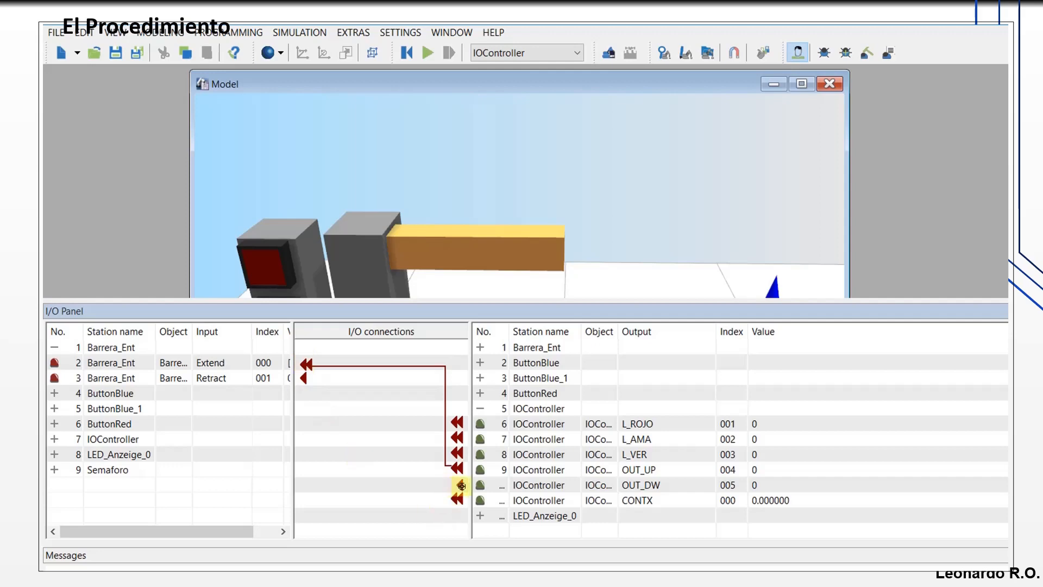
pyautogui.moveTo(461, 486); pyautogui.dragTo(303, 378)
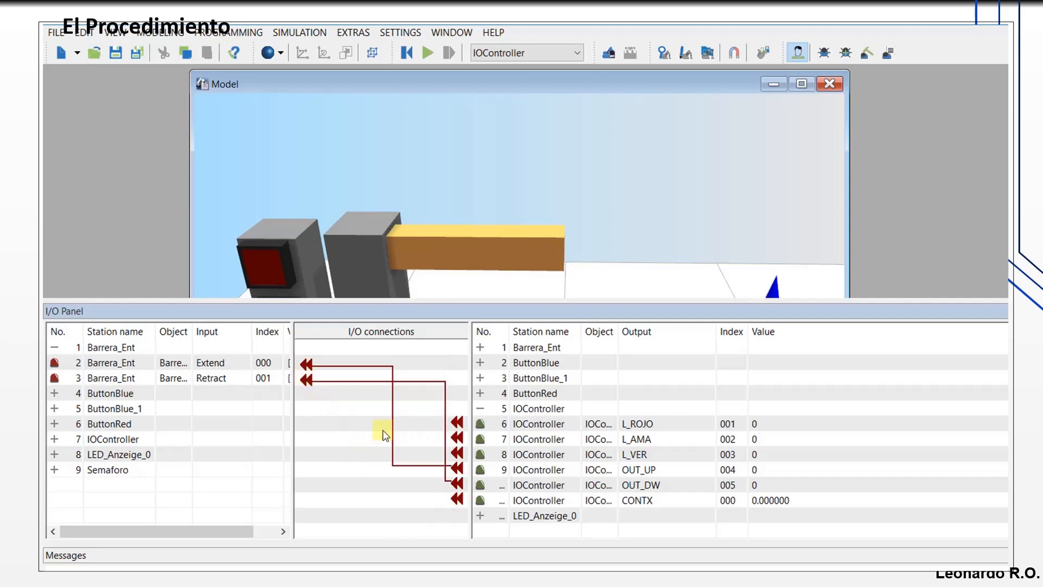
pyautogui.click(663, 471)
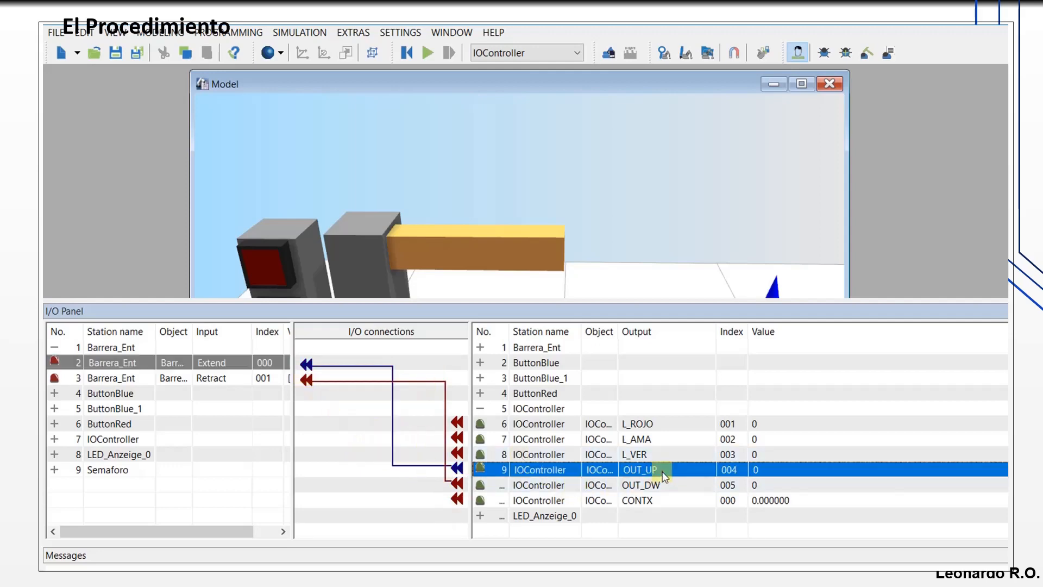
pyautogui.click(663, 485)
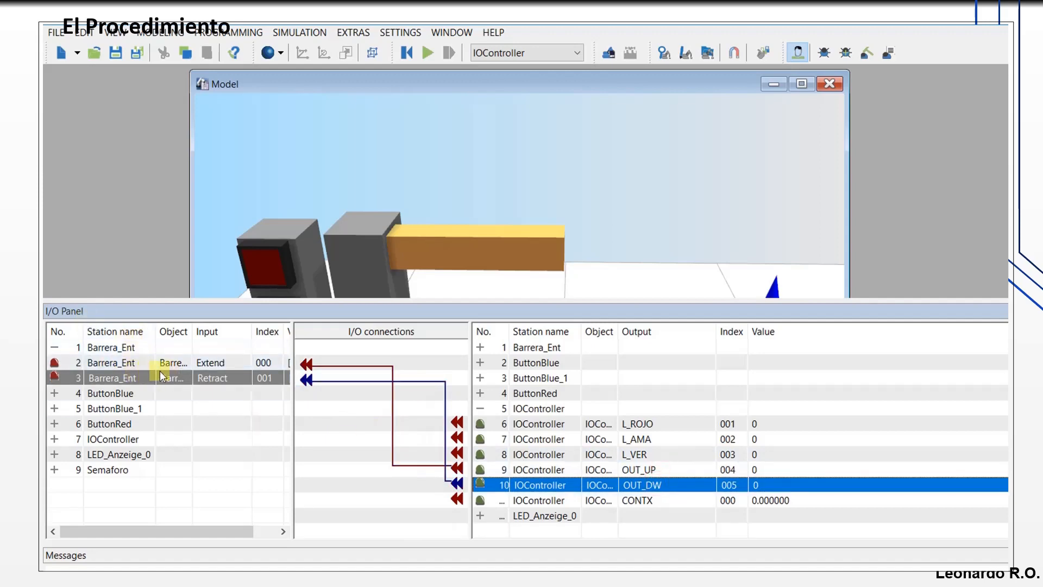
# - Connect Barrera_Ent's Extended output to the IOController input BARR_UP and its Retracted output to BARR_DW
pyautogui.click(54, 347)
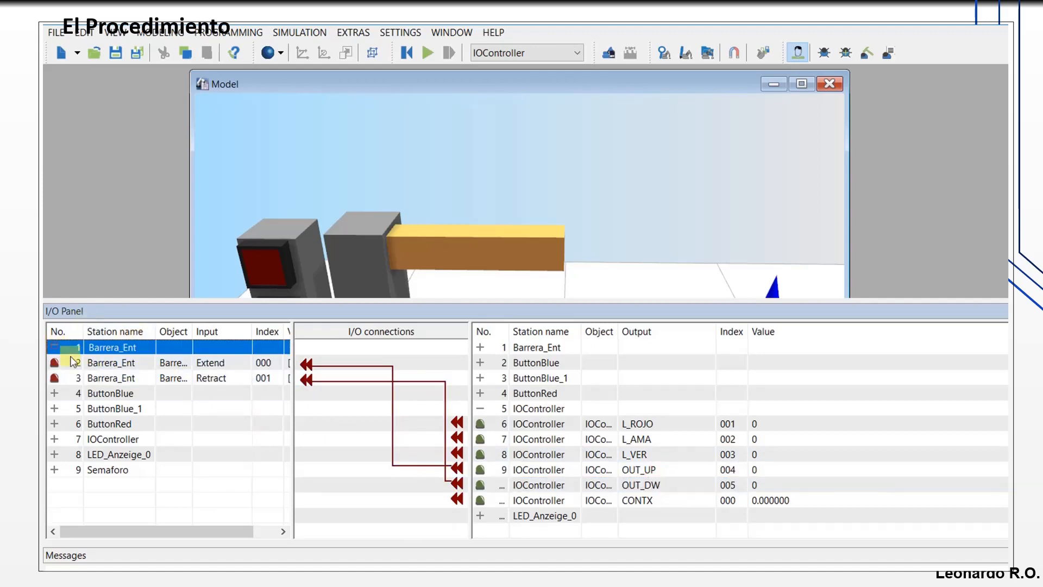
pyautogui.doubleClick(478, 410)
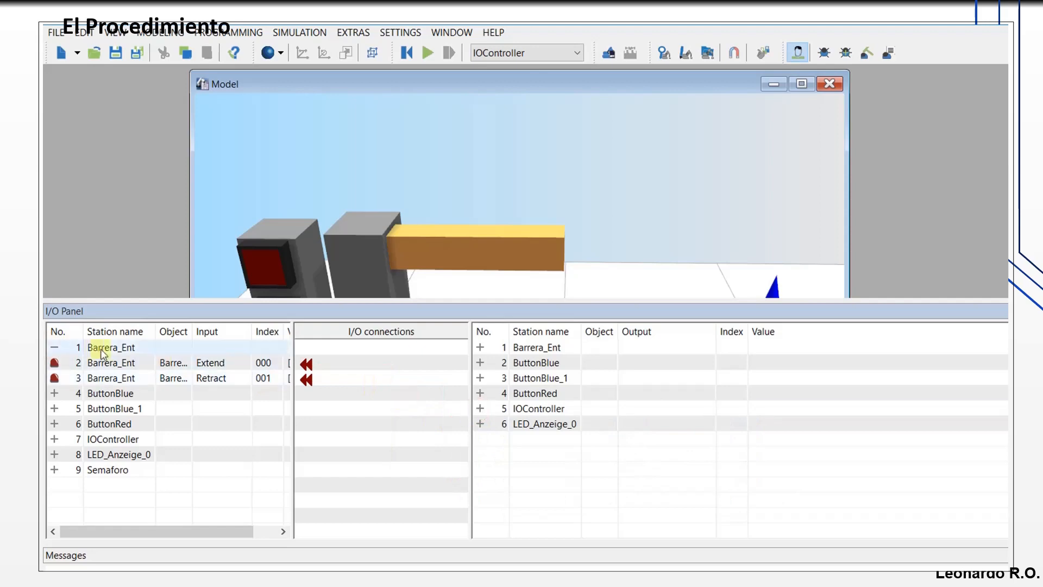
pyautogui.click(54, 346)
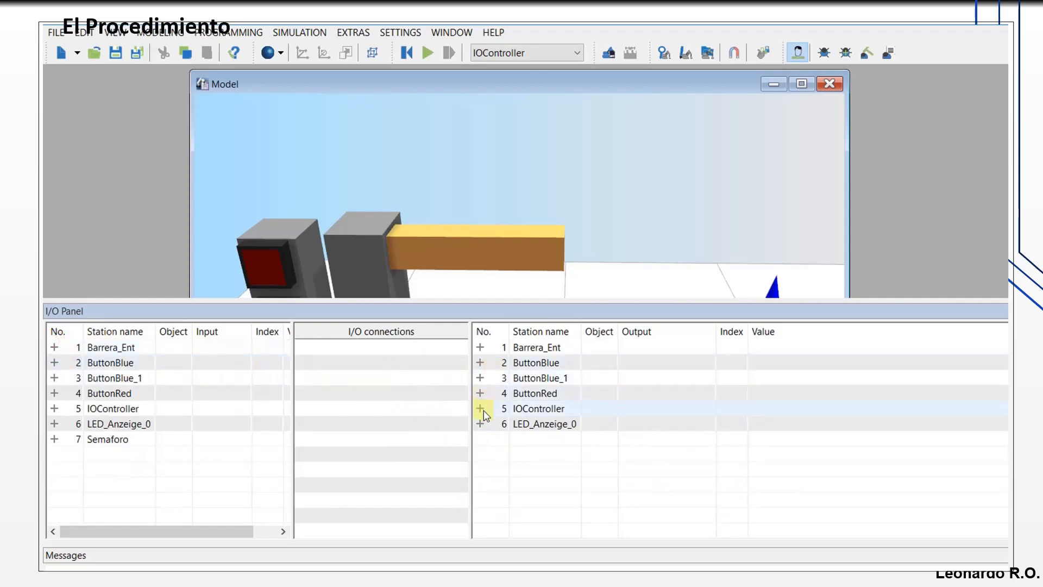
pyautogui.click(480, 348)
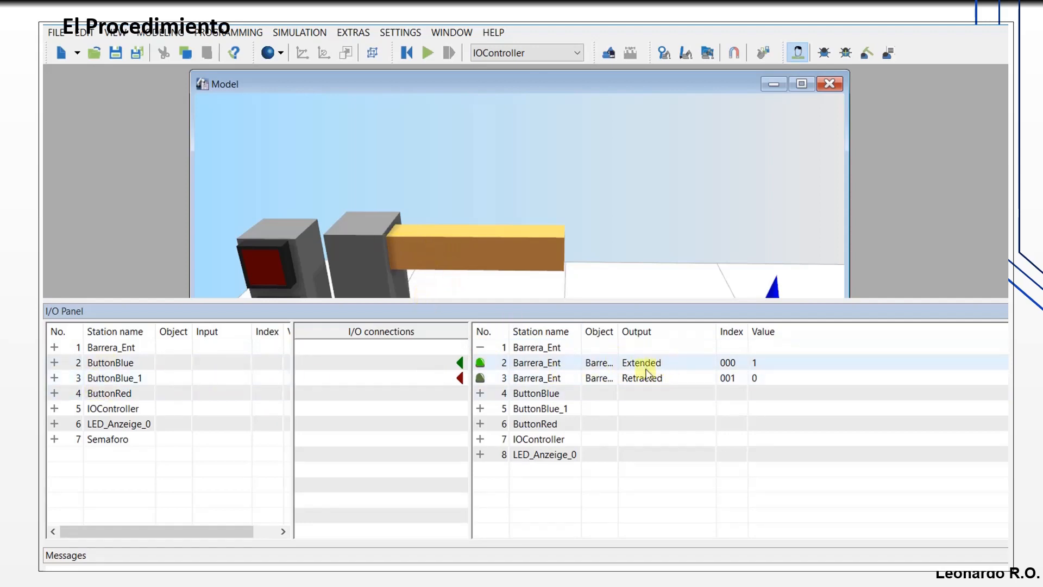
pyautogui.click(54, 409)
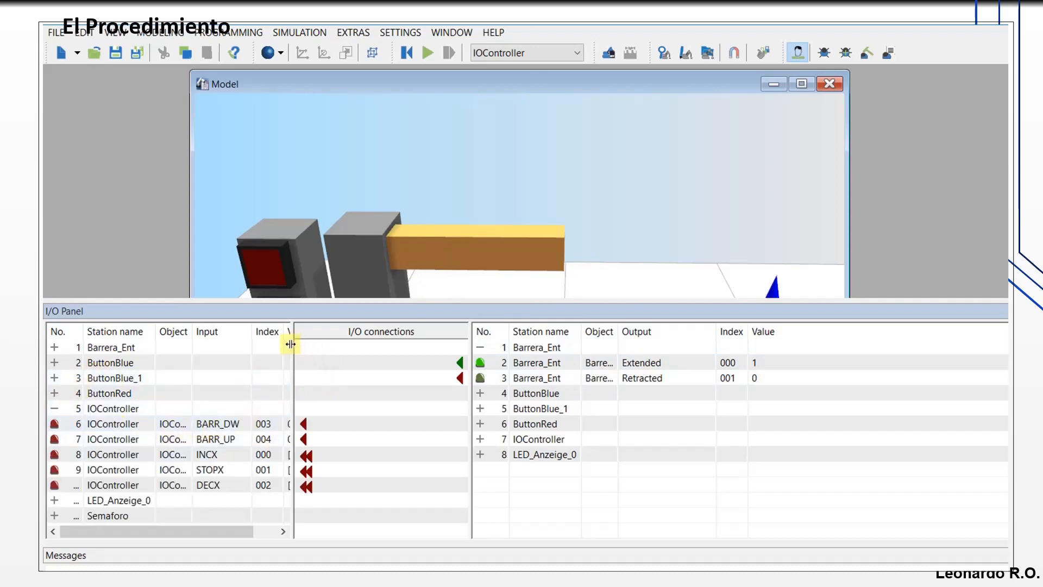
pyautogui.moveTo(292, 343); pyautogui.dragTo(319, 337)
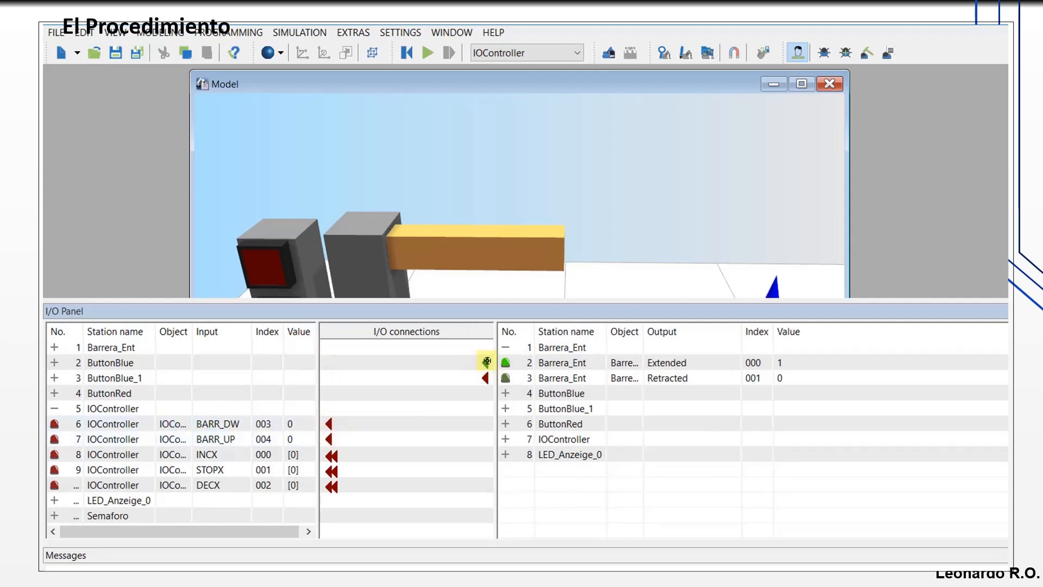
pyautogui.moveTo(487, 362)
pyautogui.mouseDown()
pyautogui.moveTo(366, 400)
pyautogui.moveTo(327, 440)
pyautogui.mouseUp()
pyautogui.moveTo(484, 377)
pyautogui.mouseDown()
pyautogui.moveTo(392, 423)
pyautogui.moveTo(329, 425)
pyautogui.mouseUp()
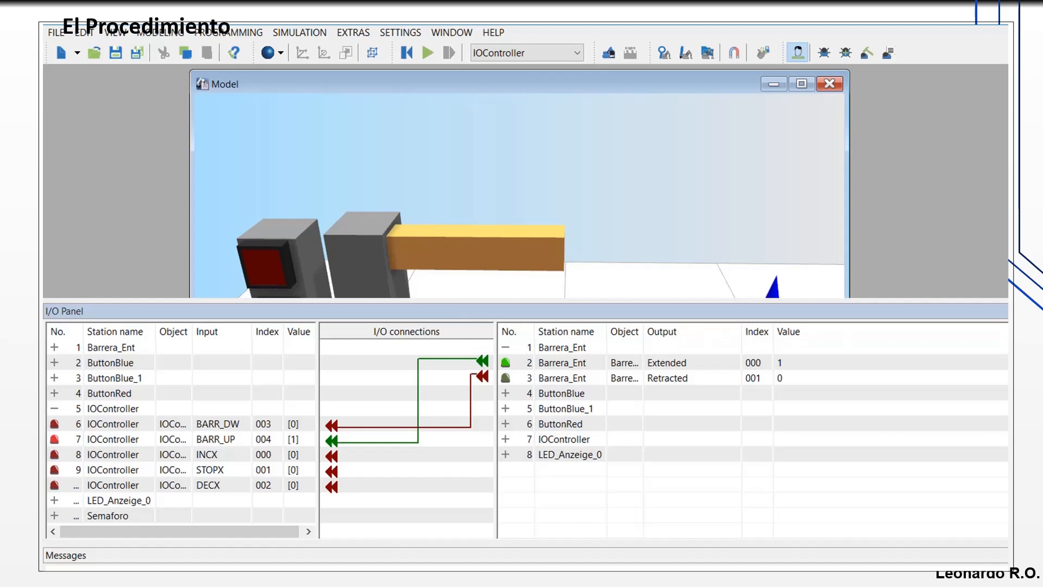
# - Close the I/O Panel and bring up the Project Management window, moved over the model and enlarged in height
pyautogui.click(1007, 311)
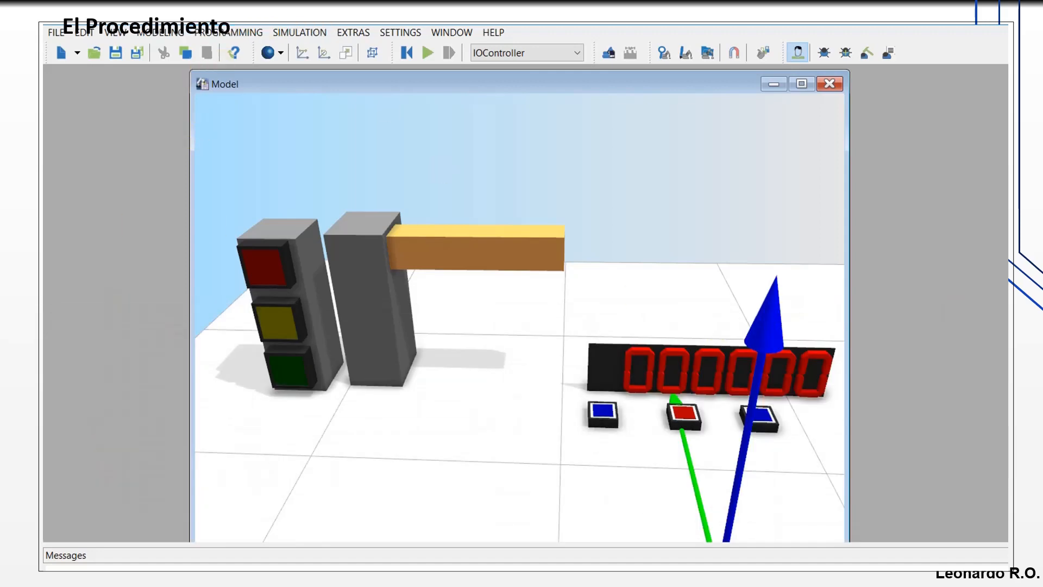
pyautogui.click(239, 32)
pyautogui.click(256, 123)
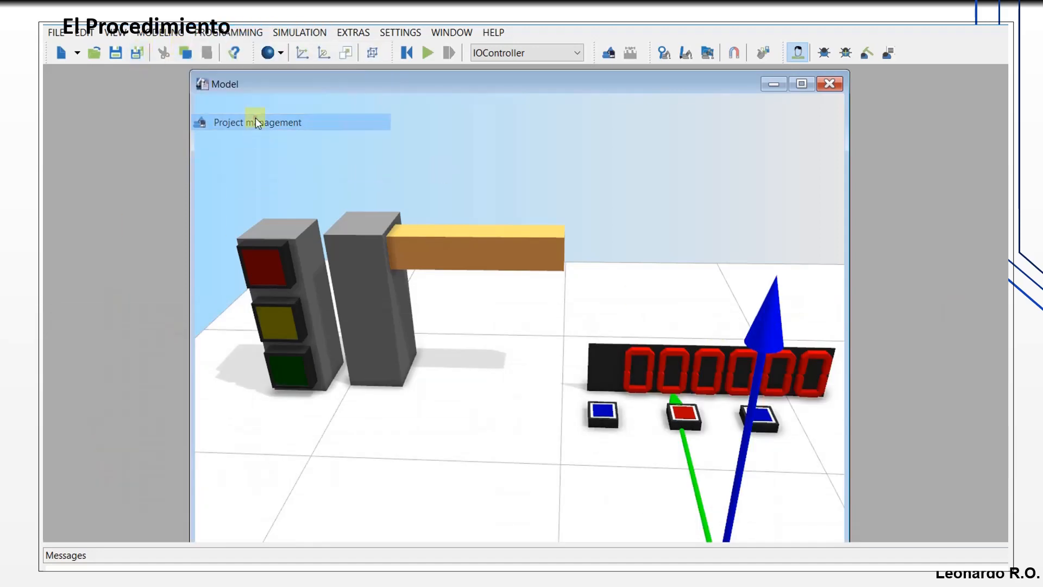
pyautogui.moveTo(962, 551); pyautogui.dragTo(185, 259)
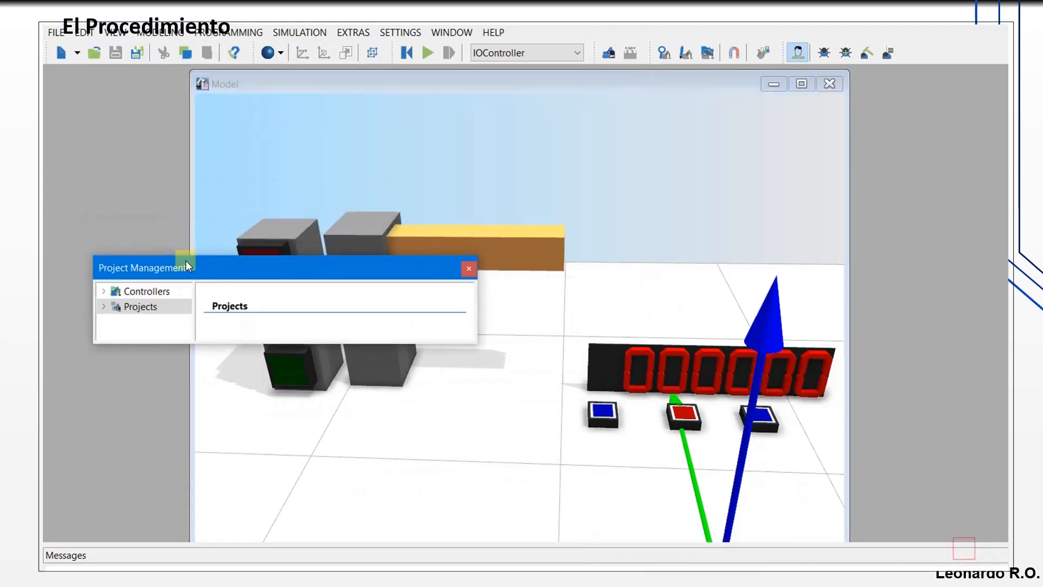
pyautogui.moveTo(210, 348); pyautogui.dragTo(209, 452)
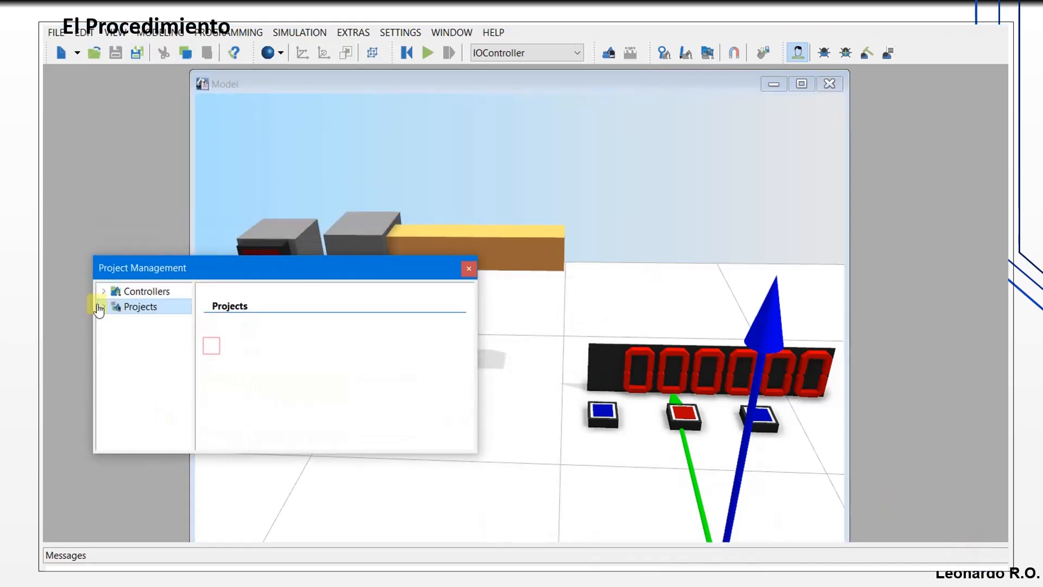
# - Open the Semaforo project's main program file Semaforo.irl
pyautogui.click(104, 306)
pyautogui.click(139, 326)
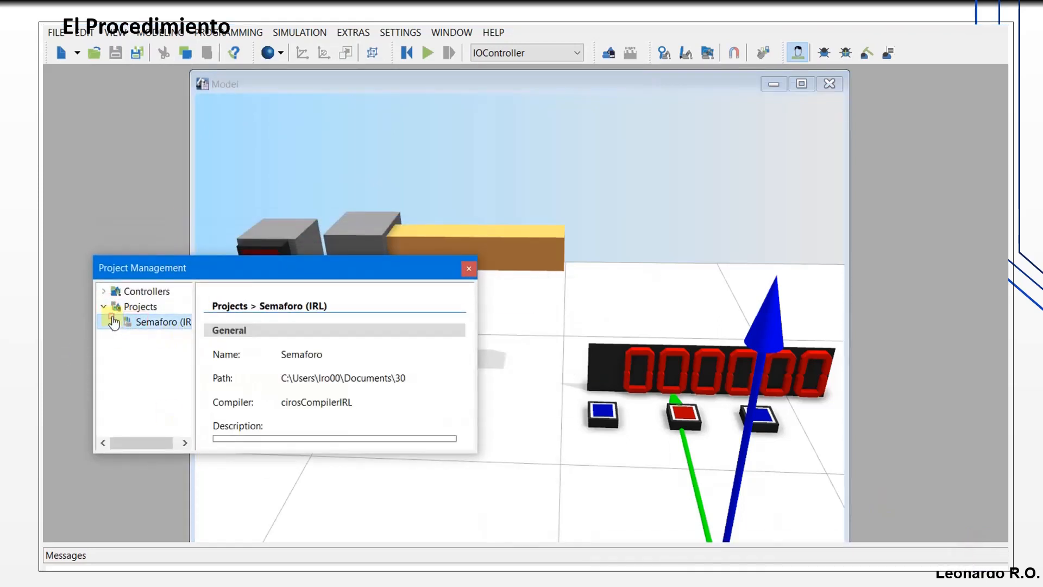
pyautogui.click(116, 322)
pyautogui.click(150, 337)
pyautogui.doubleClick(268, 393)
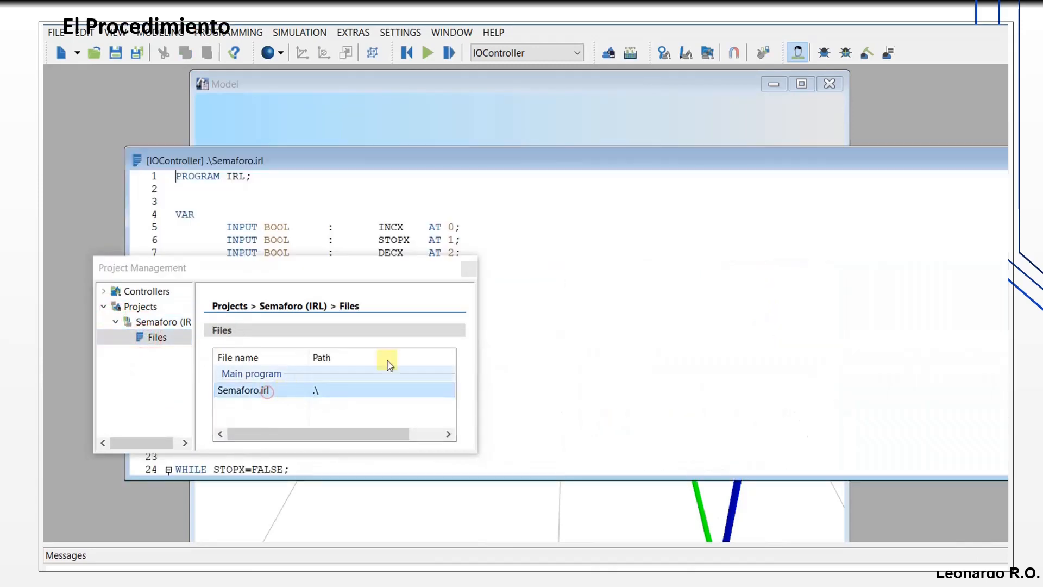
# - Move the Project Management window and the Semaforo.irl editor clear of the model, and look through the program code
pyautogui.moveTo(317, 267); pyautogui.dragTo(265, 514)
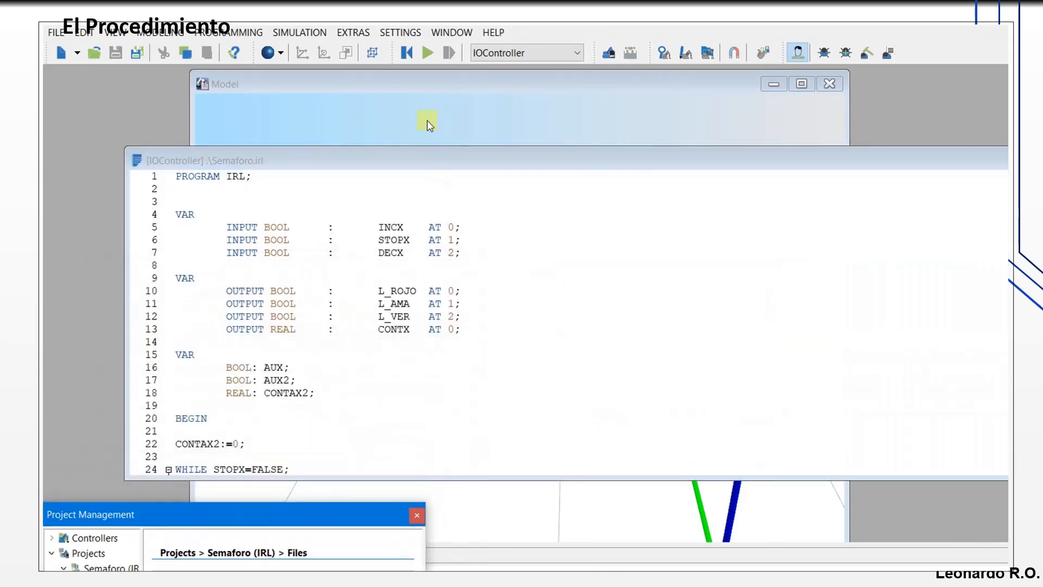
pyautogui.moveTo(386, 161); pyautogui.dragTo(515, 123)
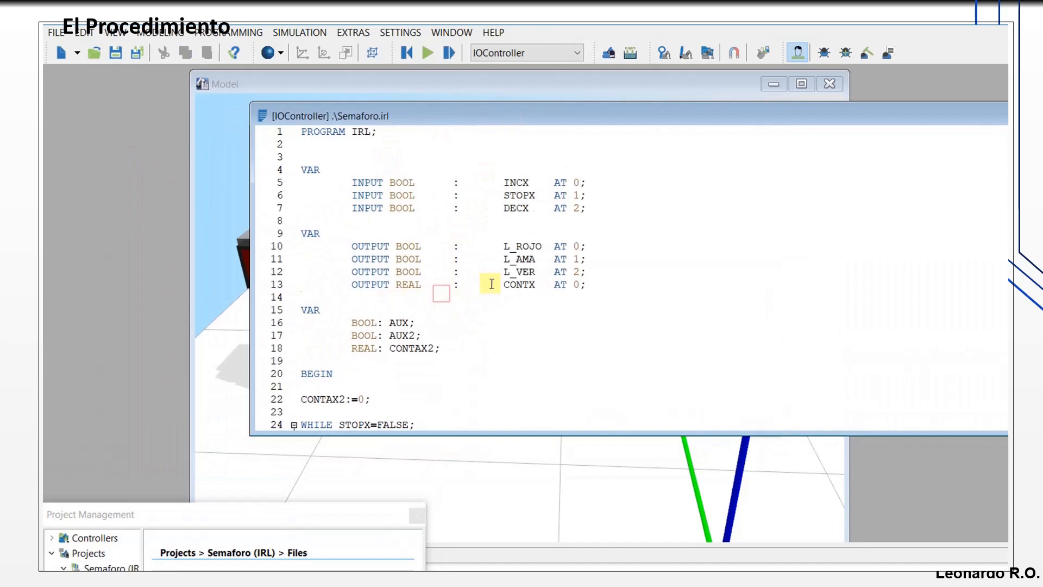
pyautogui.scroll(-10, 481, 284)
pyautogui.scroll(-6, 478, 284)
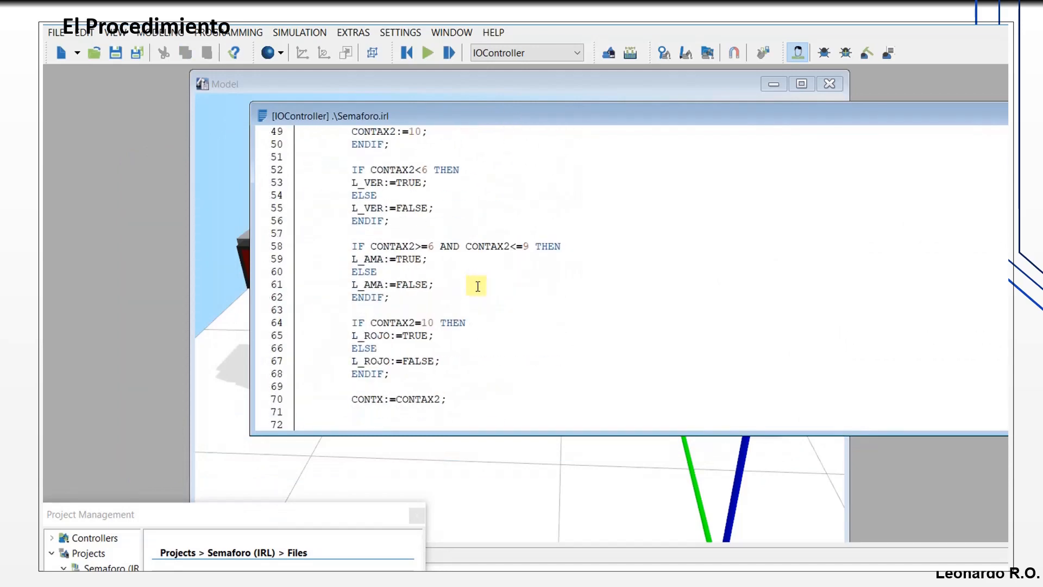
pyautogui.scroll(10, 478, 284)
pyautogui.scroll(6, 478, 284)
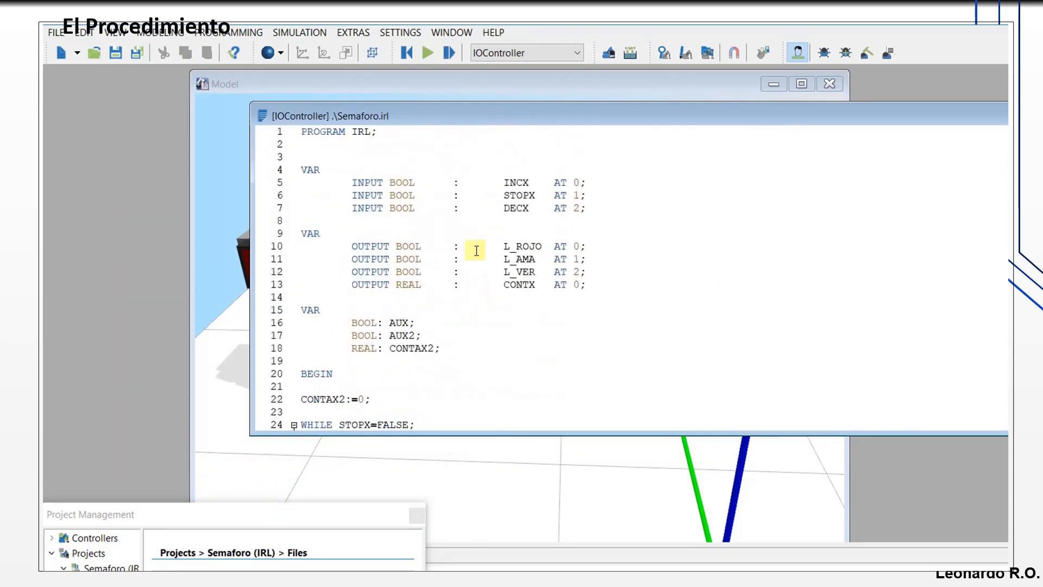
pyautogui.moveTo(526, 123); pyautogui.dragTo(691, 139)
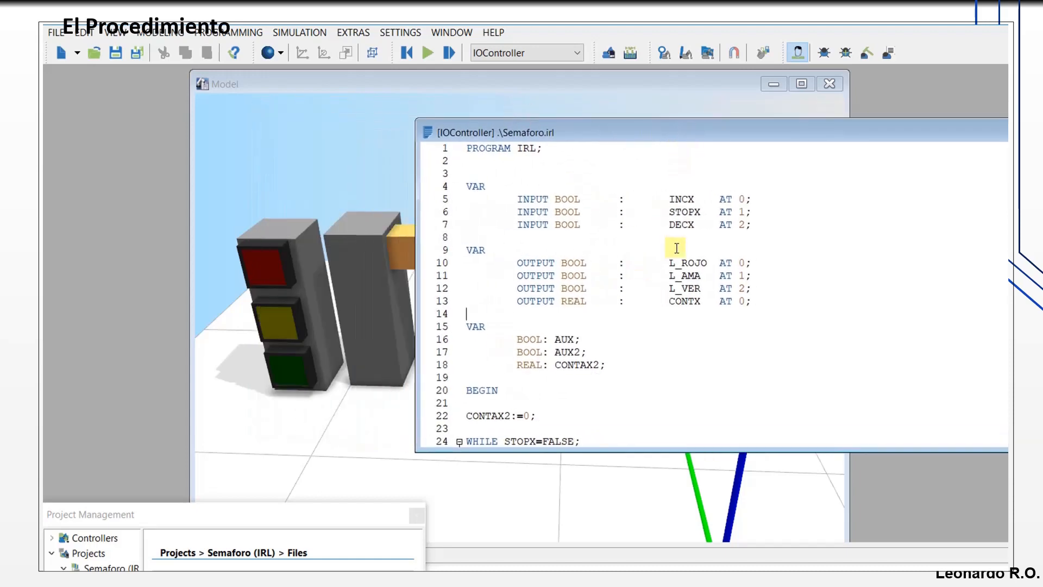
# - Open the Model Explorer beside the program editor and list the IOController's inputs
pyautogui.click(684, 54)
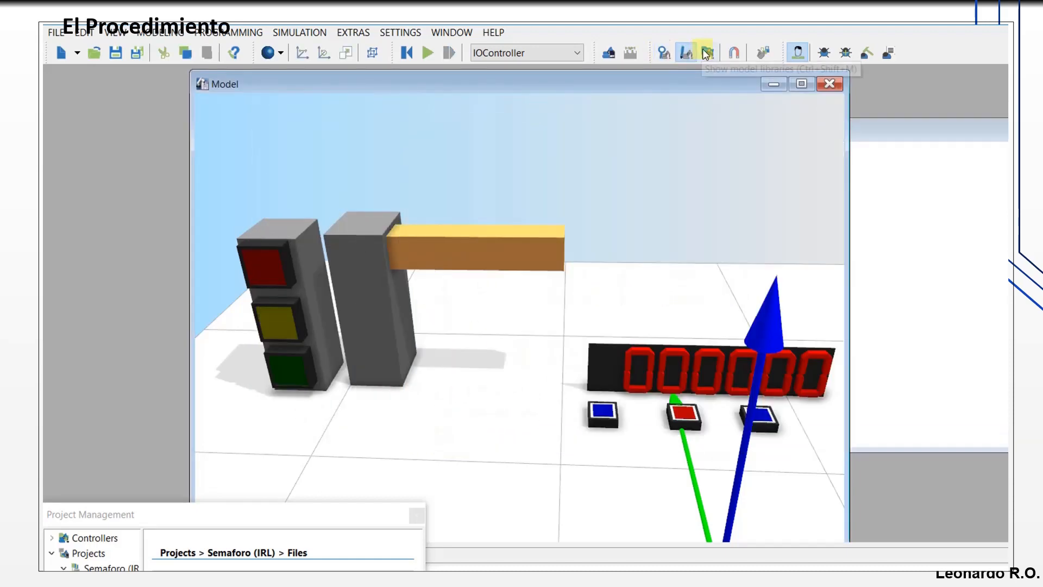
pyautogui.click(663, 54)
pyautogui.moveTo(729, 90); pyautogui.dragTo(516, 206)
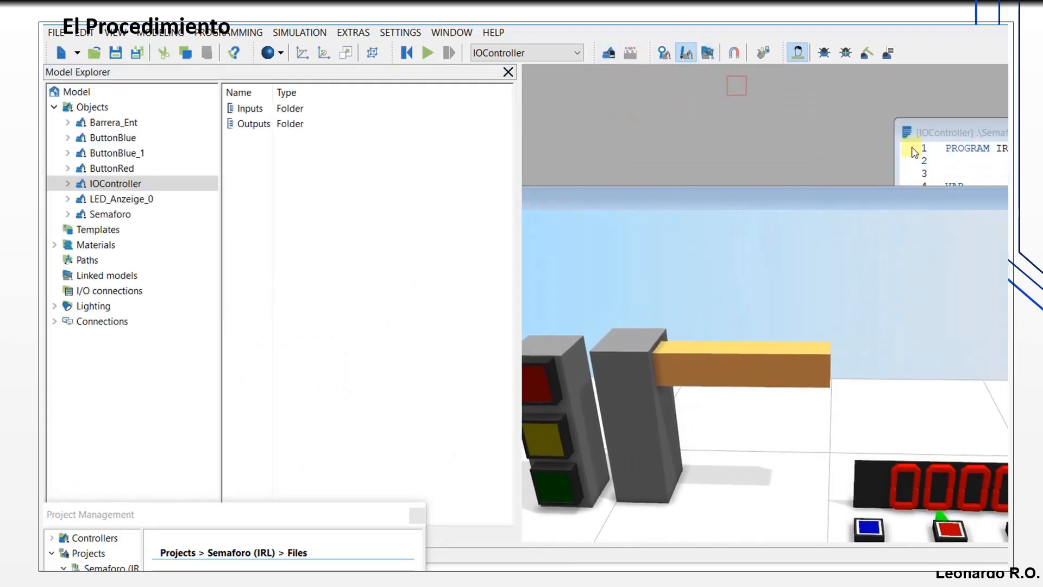
pyautogui.moveTo(951, 132); pyautogui.dragTo(586, 92)
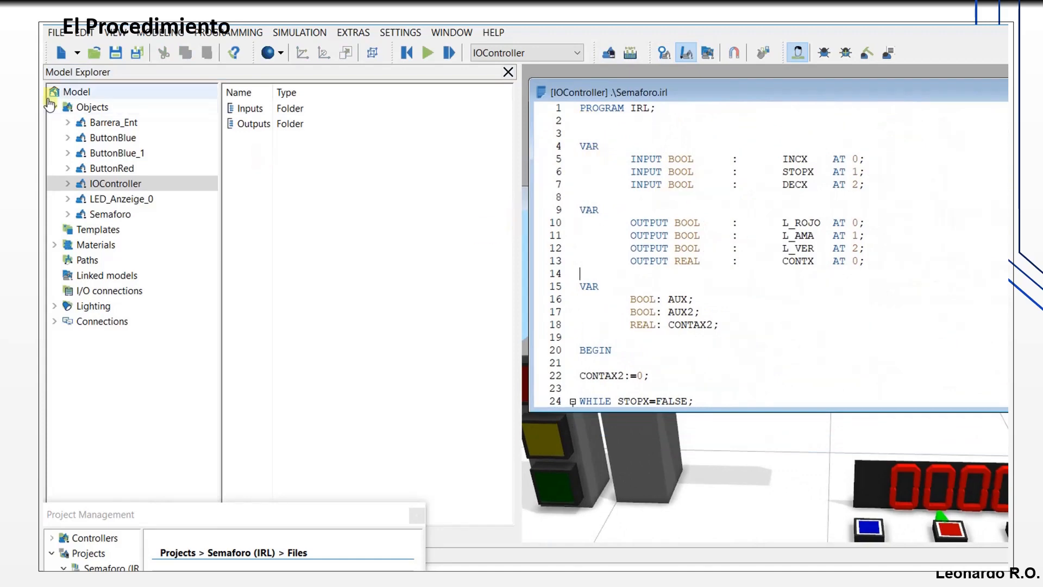
pyautogui.click(103, 184)
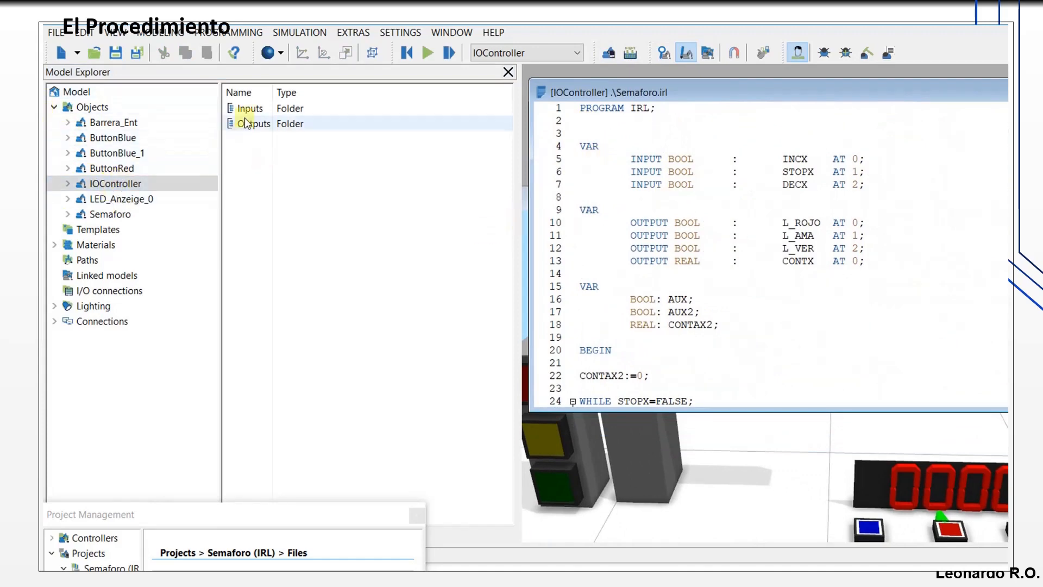
pyautogui.click(67, 184)
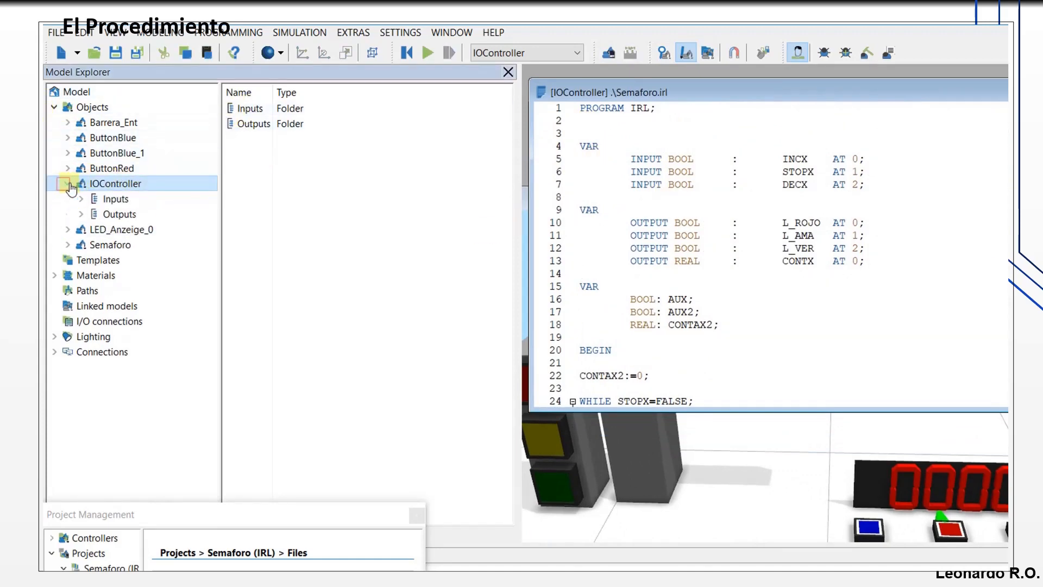
pyautogui.click(115, 198)
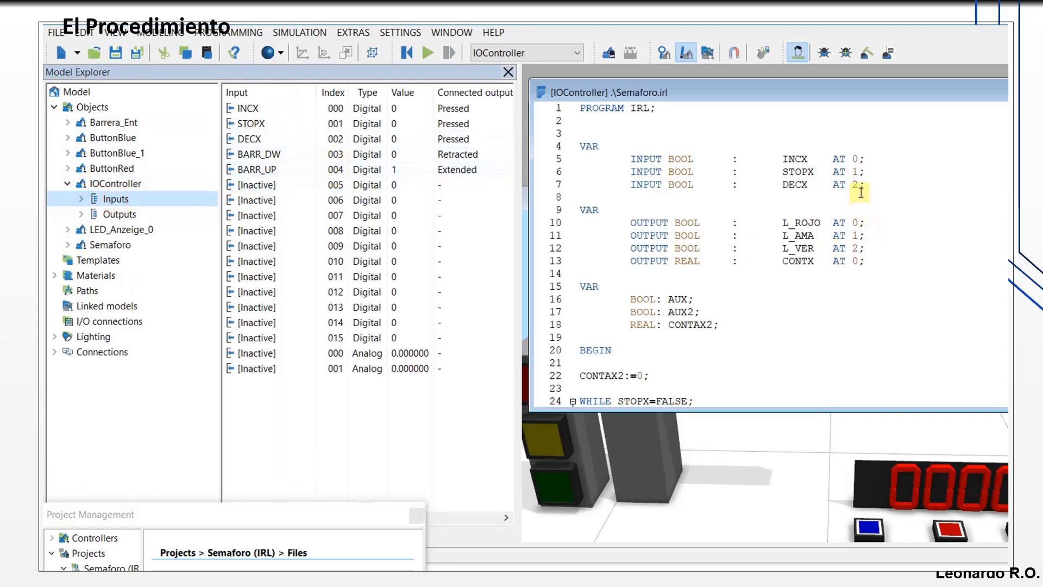
# - Duplicate the DECX input declaration twice directly below it and set the copies' addresses to AT 3 and AT 4
pyautogui.click(878, 182)
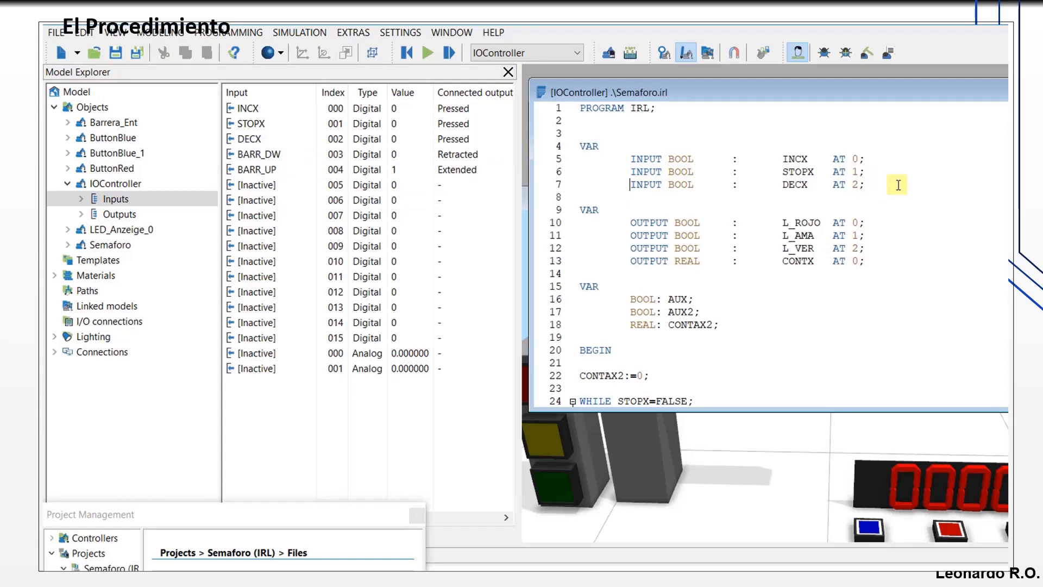
pyautogui.hotkey('shift', 'End')
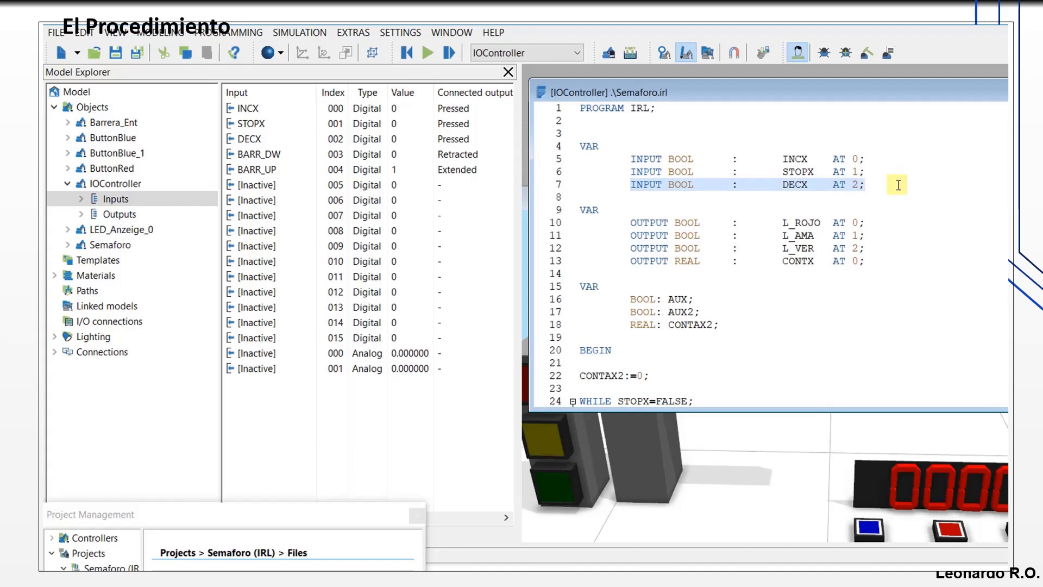
pyautogui.hotkey('ctrl', 'c')
pyautogui.press('End')
pyautogui.press('Return')
pyautogui.hotkey('ctrl', 'v')
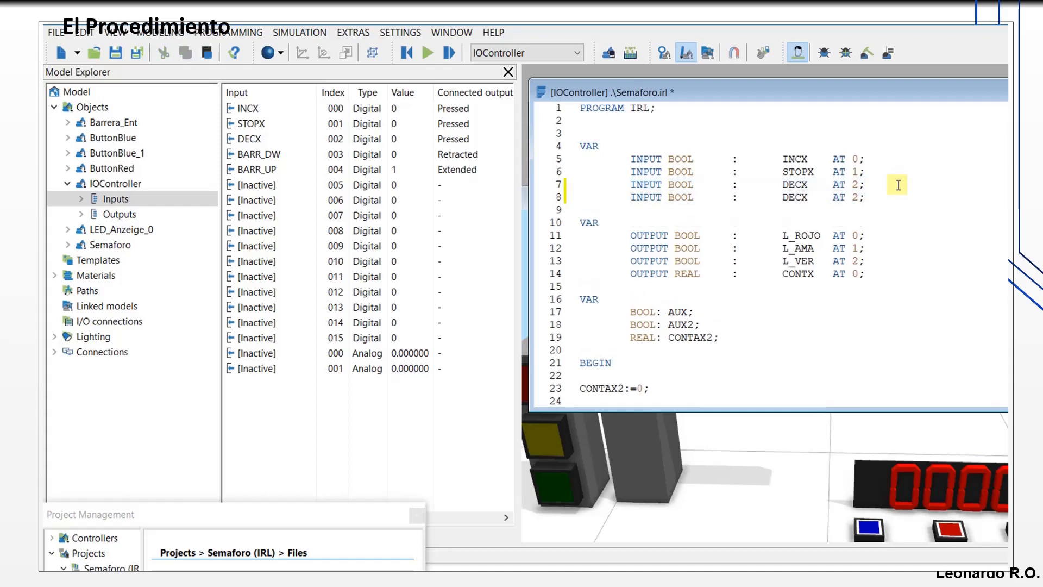
pyautogui.press('Return')
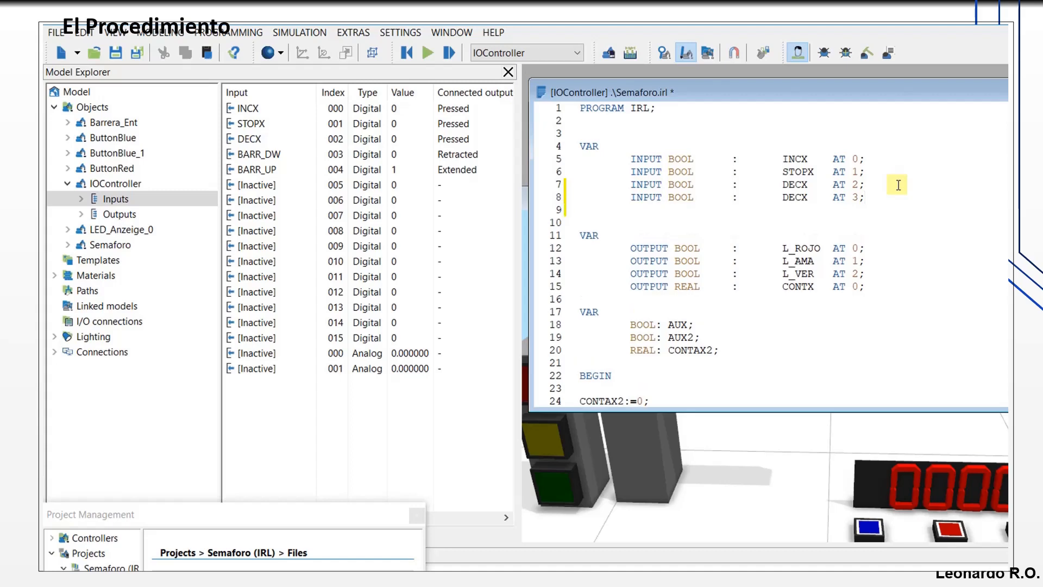
pyautogui.hotkey('ctrl', 'v')
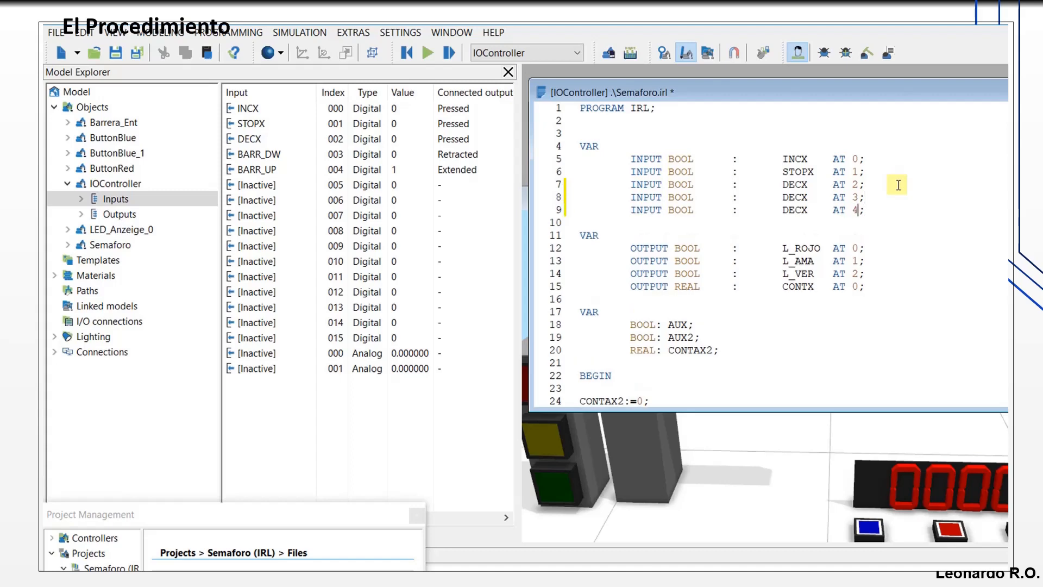
# - Rename the duplicated input variables BARR_DW for address 3 and BARR_UP for address 4
pyautogui.doubleClick(793, 198)
pyautogui.write('BARR_DW')
pyautogui.doubleClick(794, 209)
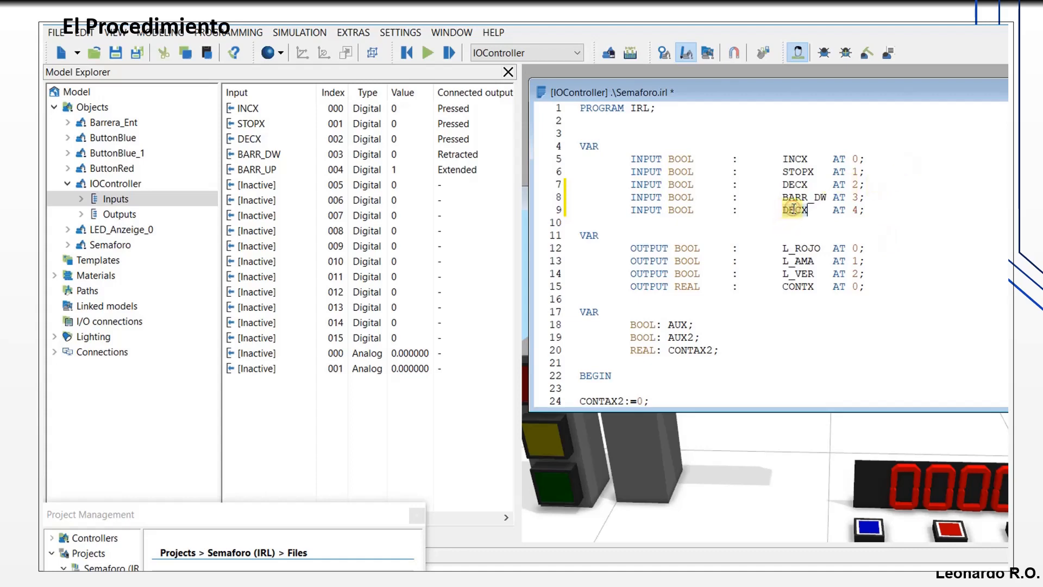
pyautogui.write('BARR_UP')
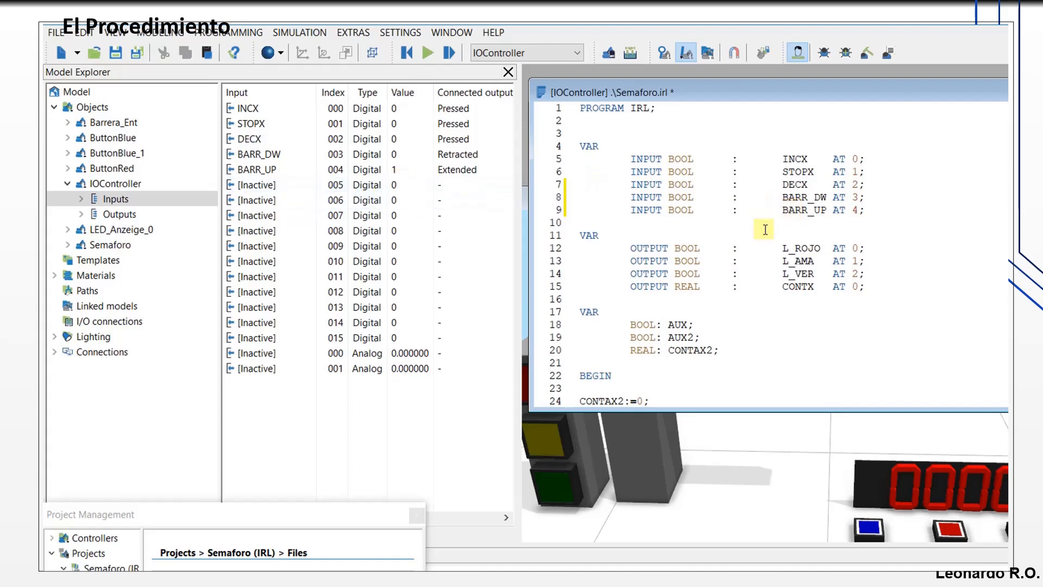
pyautogui.click(881, 283)
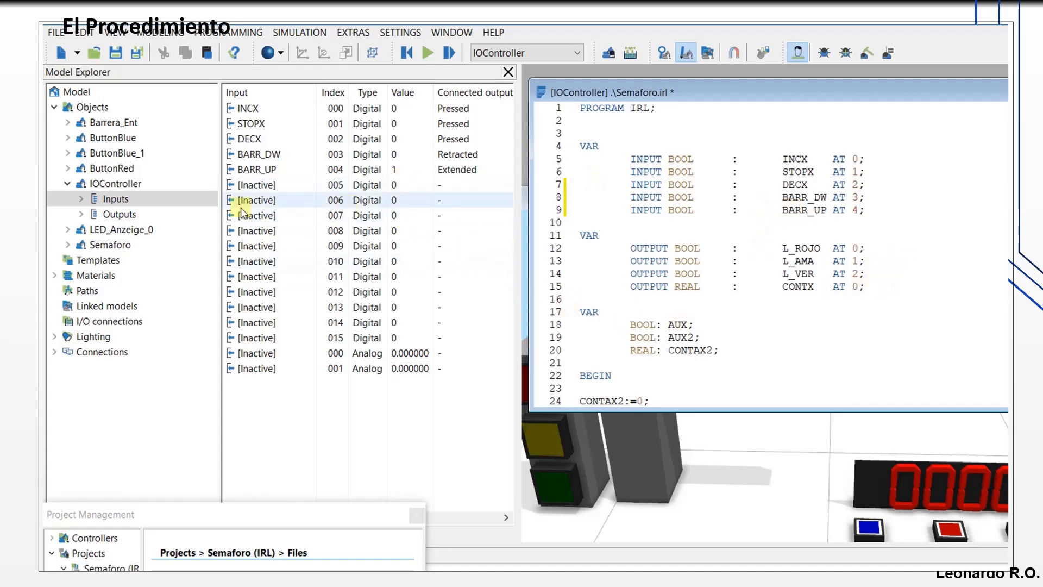
# - List the IOController's outputs and declare the Boolean outputs OUT_UP AT 3 and OUT_DW AT 4 below L_VER, using copies of its line
pyautogui.click(134, 215)
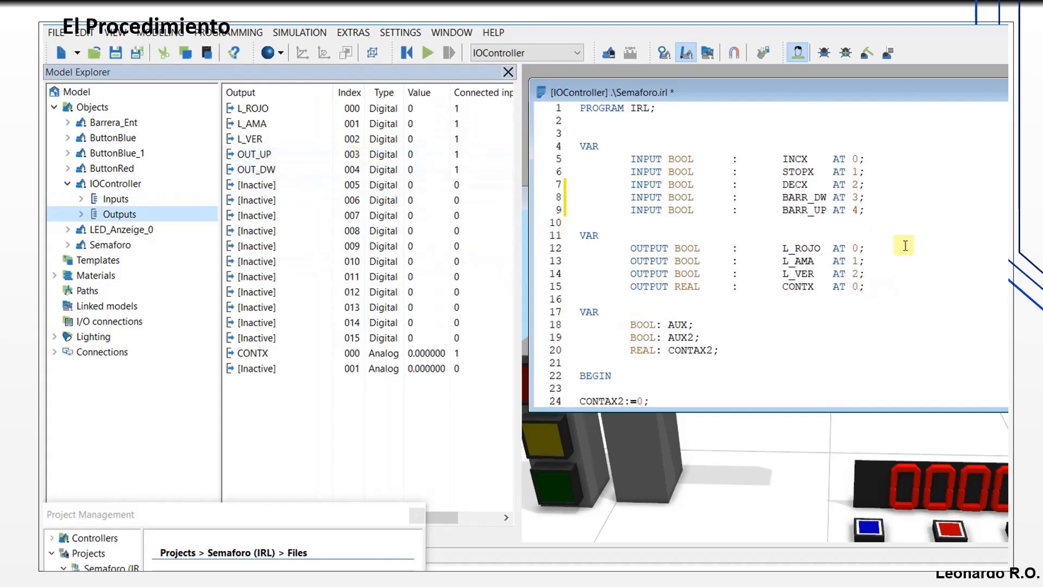
pyautogui.click(885, 283)
pyautogui.moveTo(879, 281); pyautogui.dragTo(619, 286)
pyautogui.moveTo(902, 273); pyautogui.dragTo(626, 281)
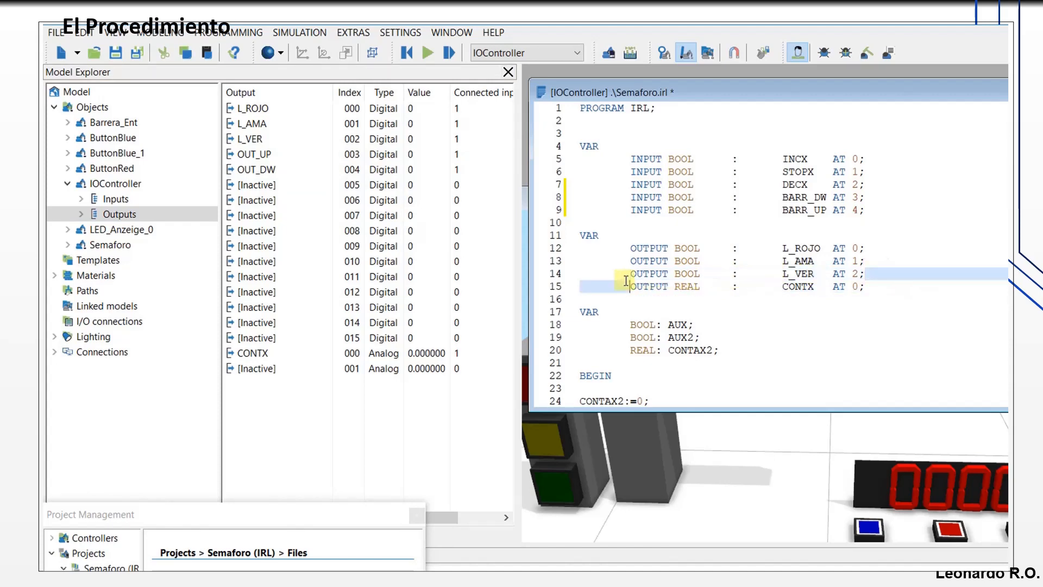
pyautogui.moveTo(880, 270); pyautogui.dragTo(634, 275)
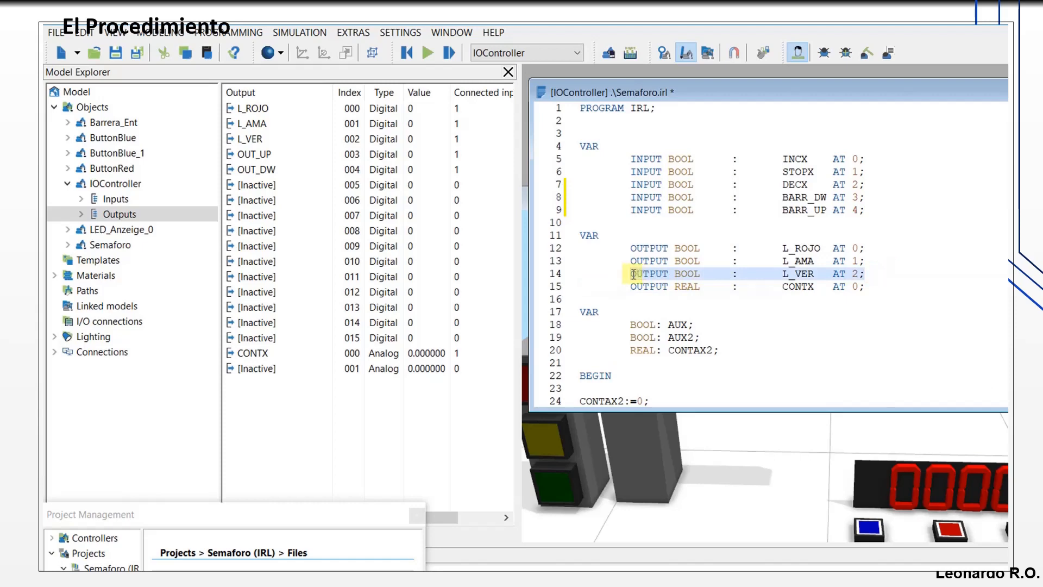
pyautogui.click(872, 273)
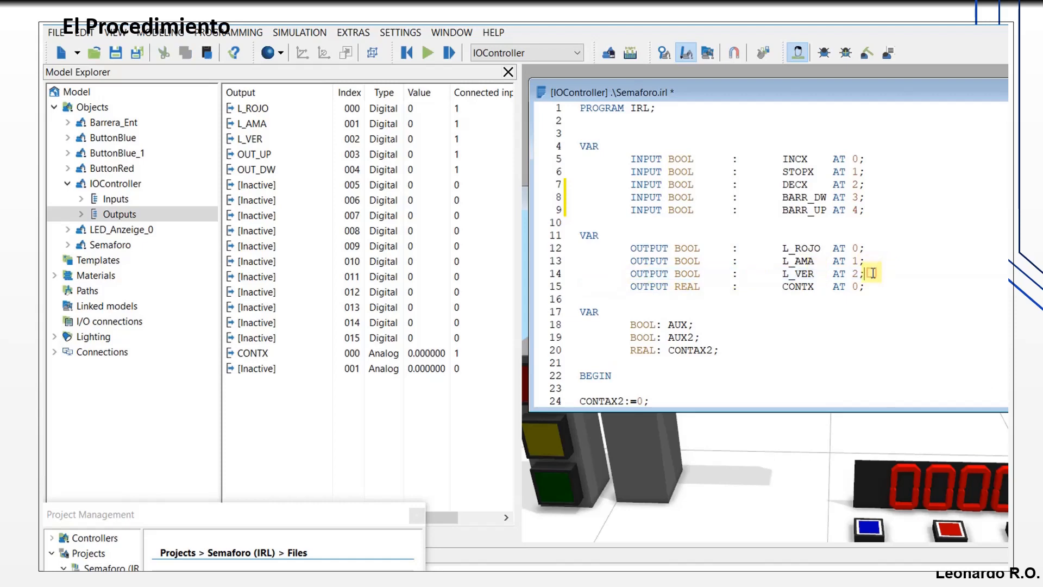
pyautogui.press('Return')
pyautogui.hotkey('ctrl', 'v')
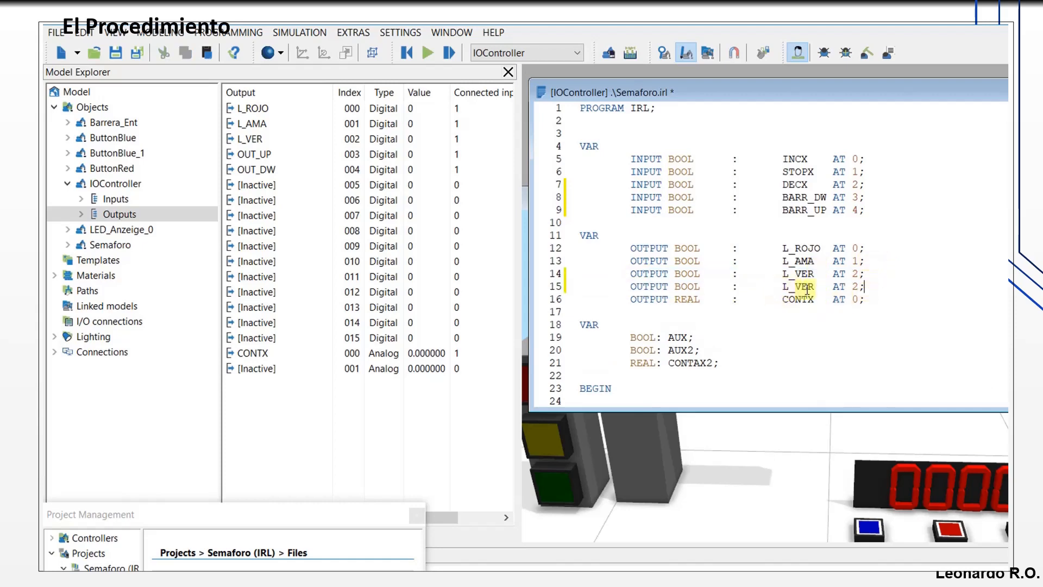
pyautogui.press('Return')
pyautogui.hotkey('ctrl', 'v')
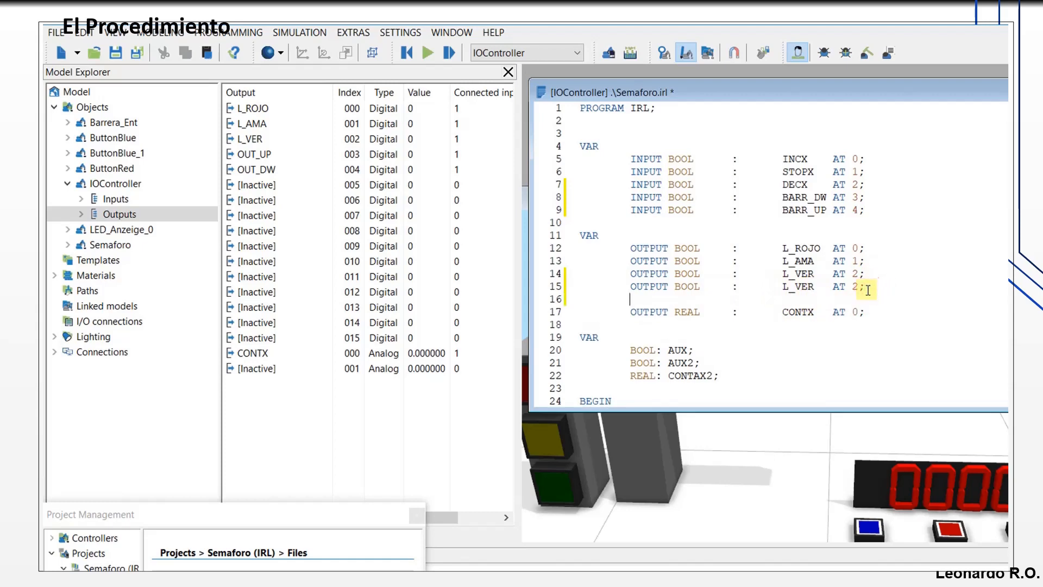
pyautogui.click(862, 287)
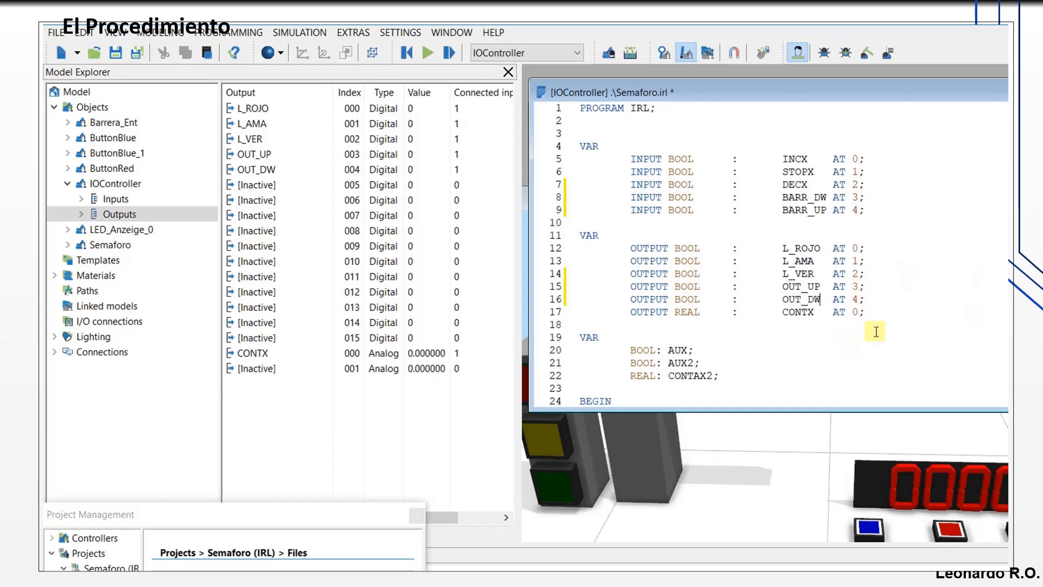
pyautogui.click(910, 316)
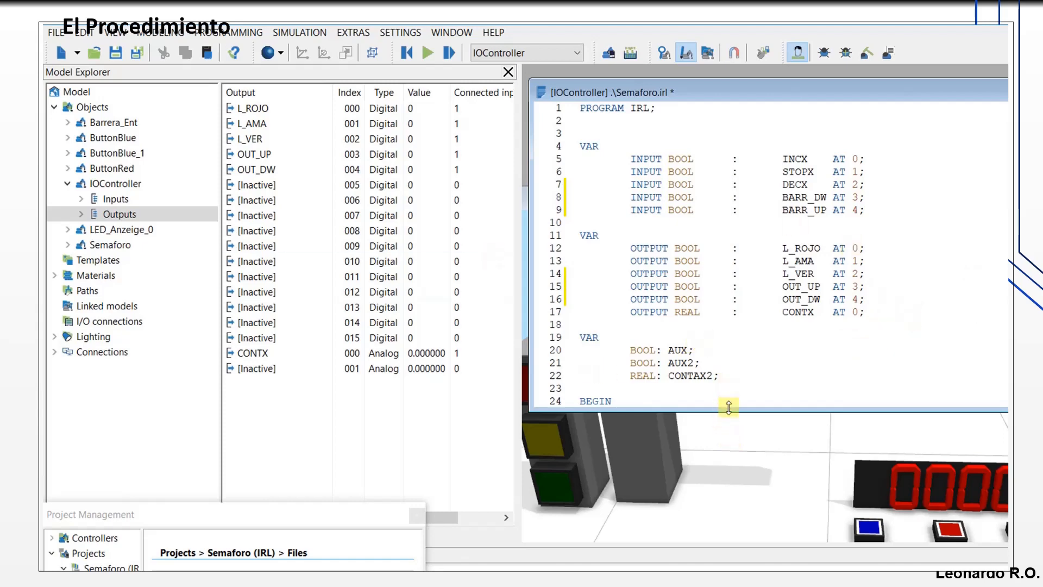
# - Close the Model Explorer and arrange a narrower model window side by side with a taller program editor
pyautogui.moveTo(728, 407); pyautogui.dragTo(729, 491)
pyautogui.click(508, 71)
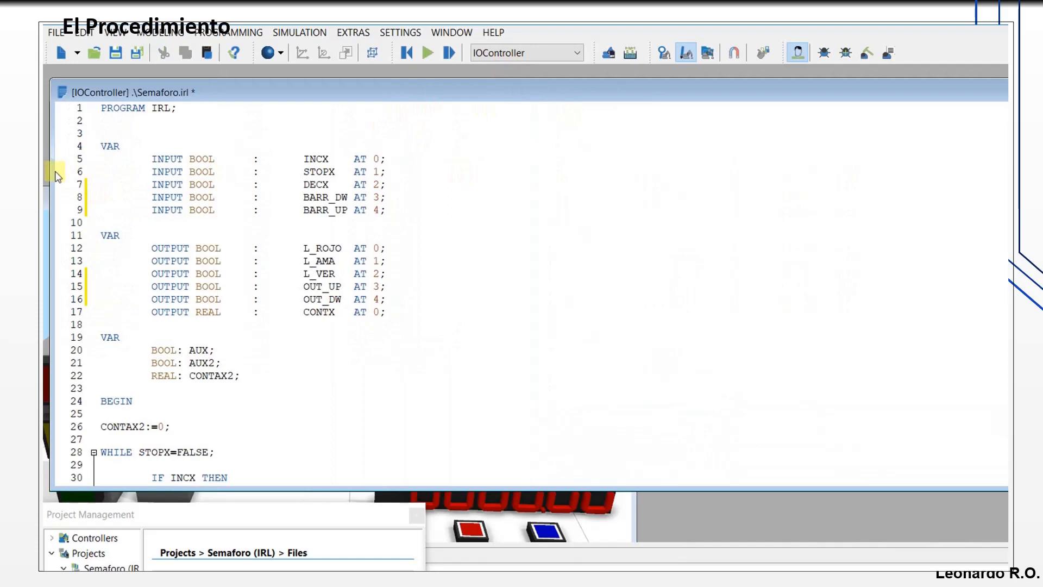
pyautogui.moveTo(53, 158); pyautogui.dragTo(633, 256)
pyautogui.click(328, 204)
pyautogui.moveTo(328, 204); pyautogui.dragTo(439, 93)
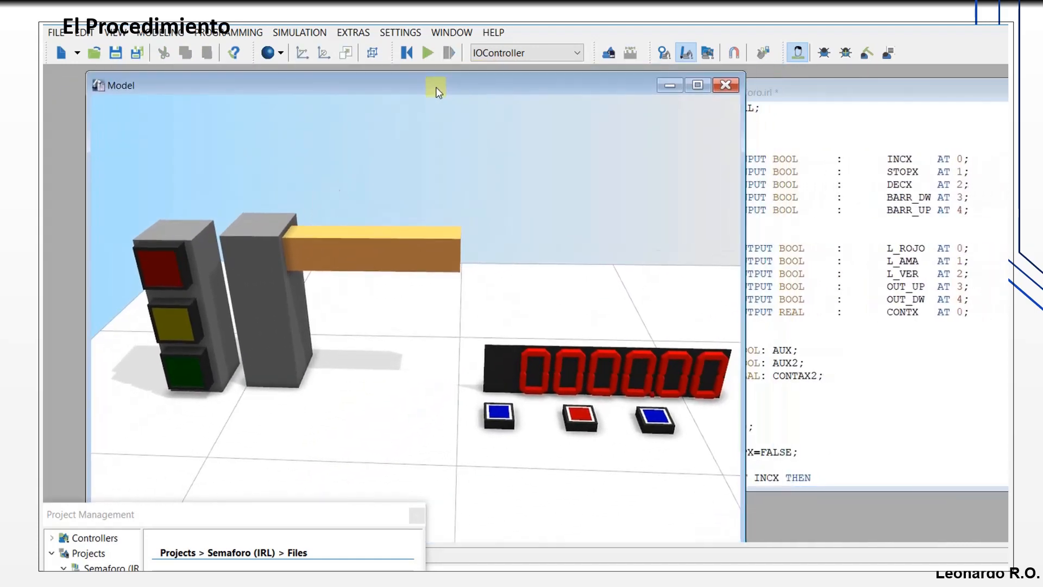
pyautogui.moveTo(741, 212); pyautogui.dragTo(595, 213)
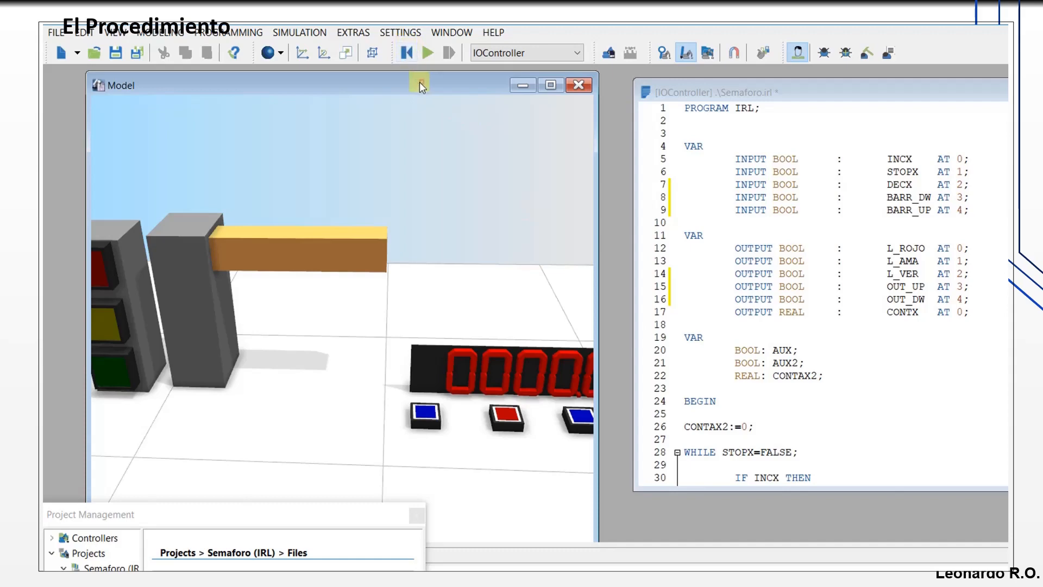
pyautogui.moveTo(420, 83)
pyautogui.mouseDown()
pyautogui.moveTo(380, 76)
pyautogui.moveTo(405, 81)
pyautogui.mouseUp()
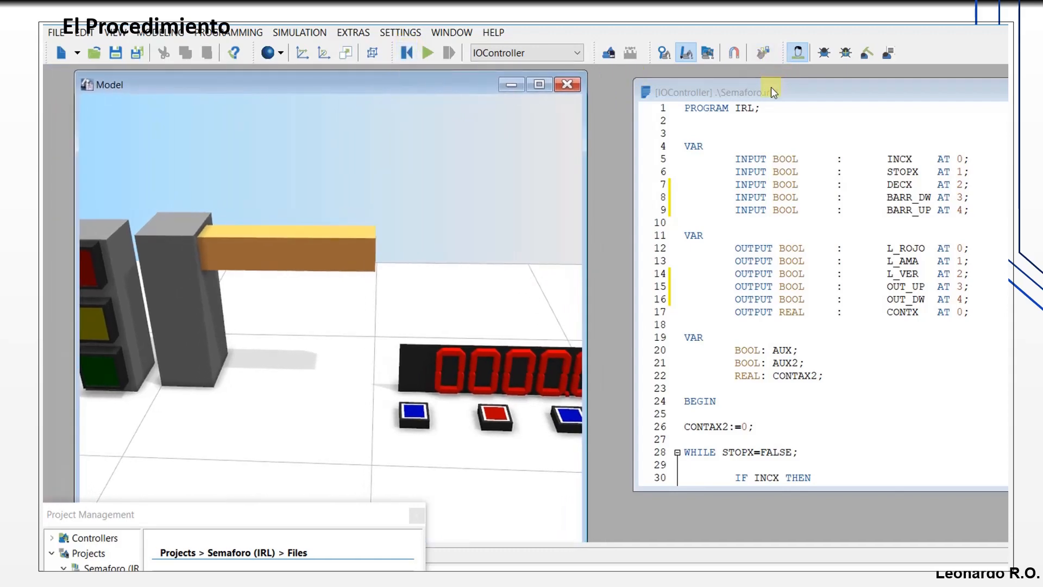
pyautogui.moveTo(771, 87); pyautogui.dragTo(732, 88)
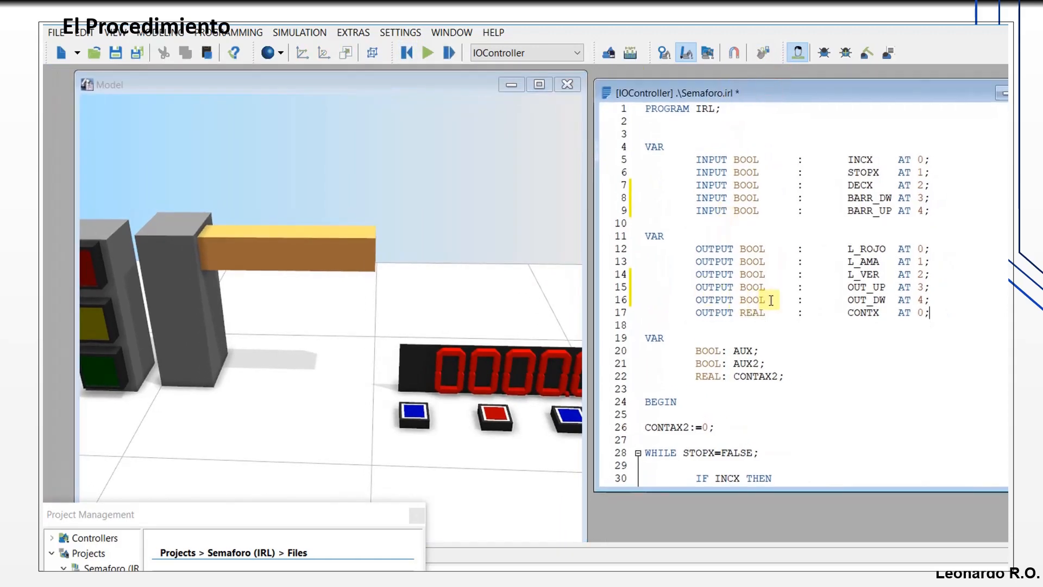
# - Save Semaforo.irl and go to the AUX assignment in the IF INCX block of the WHILE loop
pyautogui.hotkey('ctrl', 's')
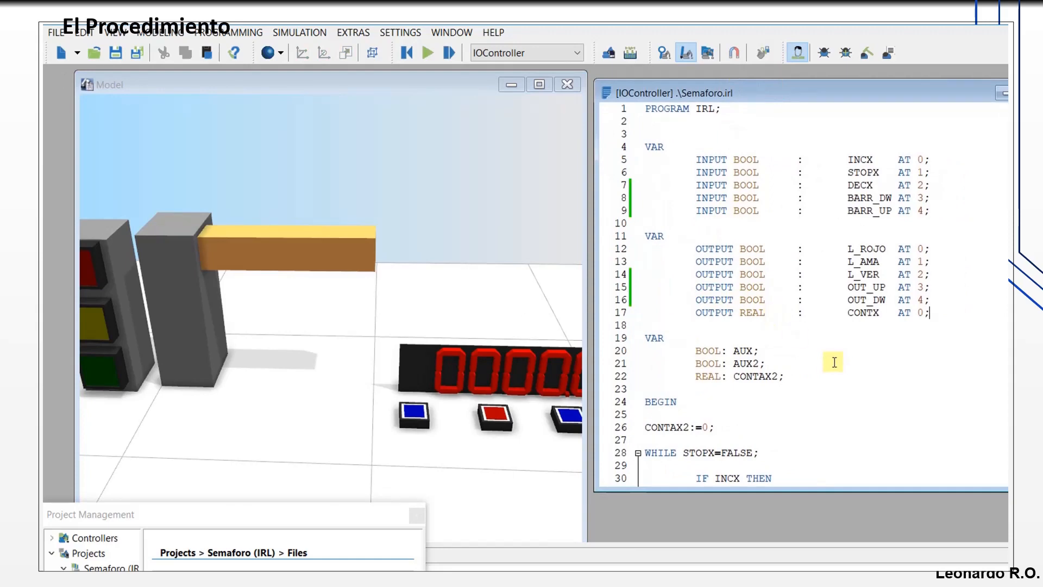
pyautogui.scroll(-5, 832, 360)
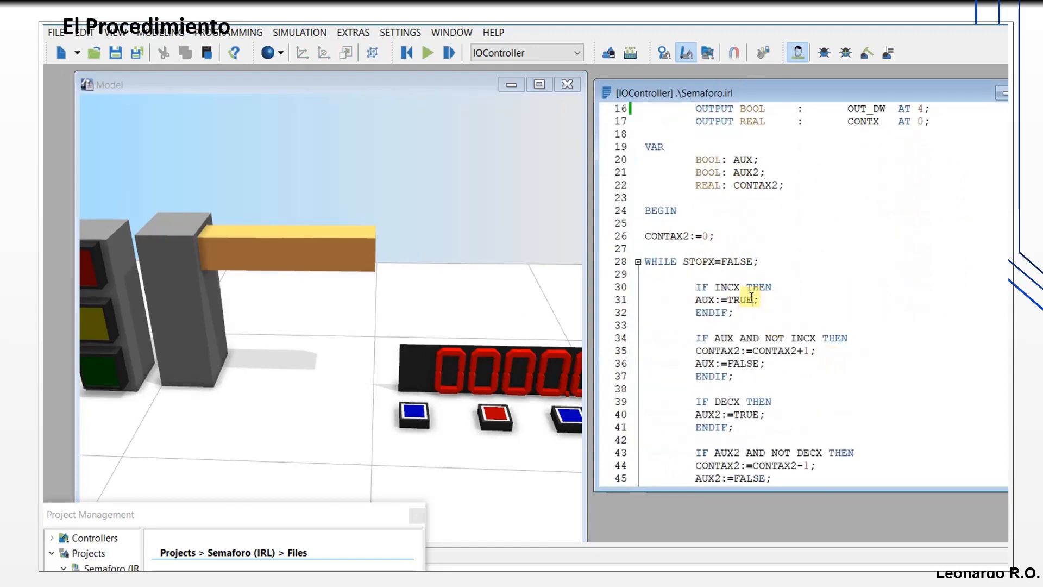
pyautogui.click(713, 299)
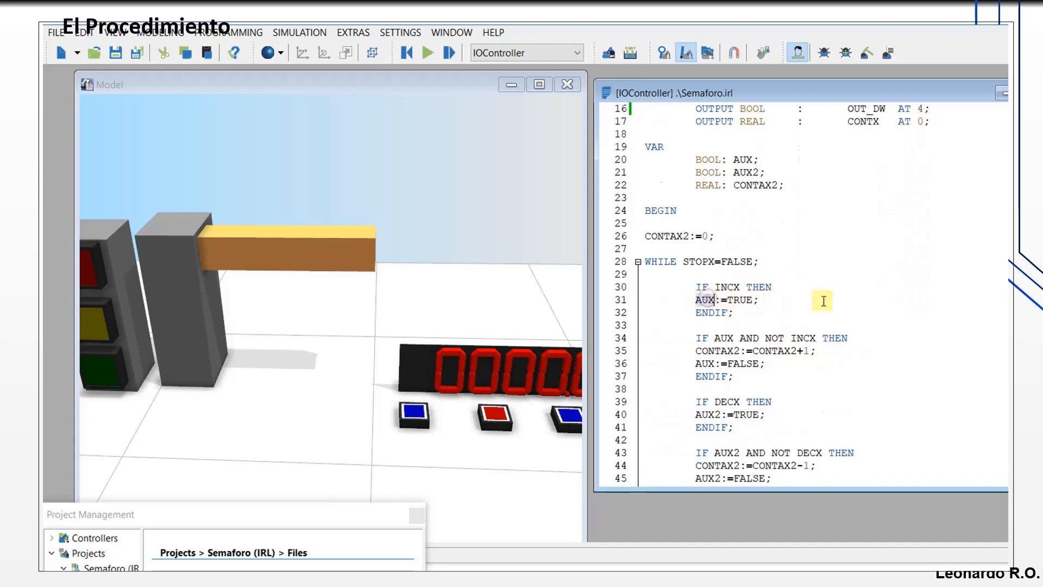
# - In the IF INCX block, replace AUX with OUT_UP in the TRUE assignment and add the line OUT_DW:=FALSE; below it
pyautogui.scroll(5, 824, 301)
pyautogui.scroll(-3, 824, 302)
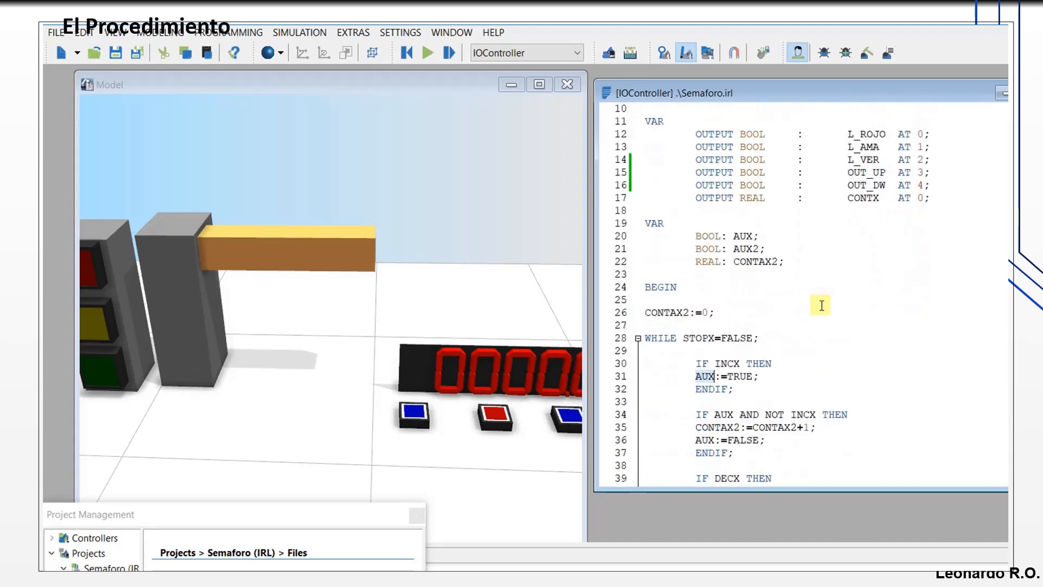
pyautogui.press('BackSpace')
pyautogui.press('BackSpace')
pyautogui.press('BackSpace')
pyautogui.write('OUT_UP')
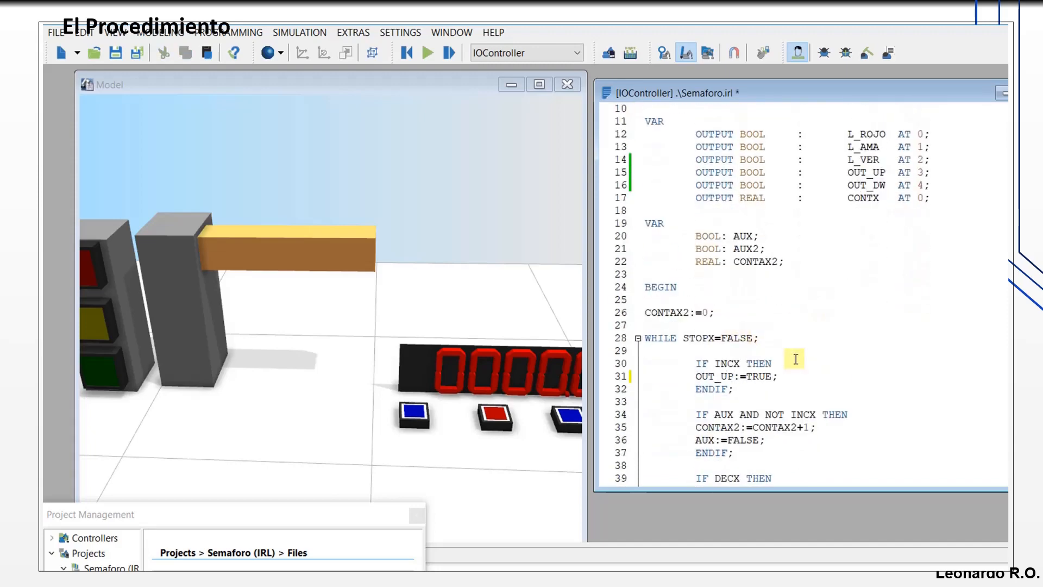
pyautogui.click(785, 377)
pyautogui.press('Return')
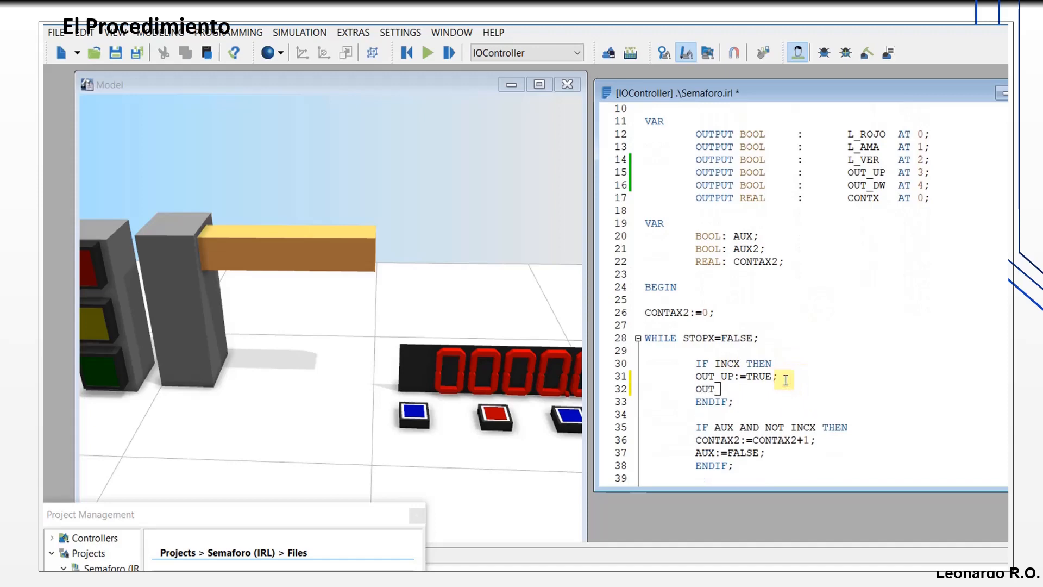
pyautogui.write('OUT_DW:FALS')
pyautogui.write('=')
# - Start a new IF block below the first ENDIF and extend the IF INCX condition with AND BARR_DW
pyautogui.click(762, 399)
pyautogui.press('Return')
pyautogui.press('Return')
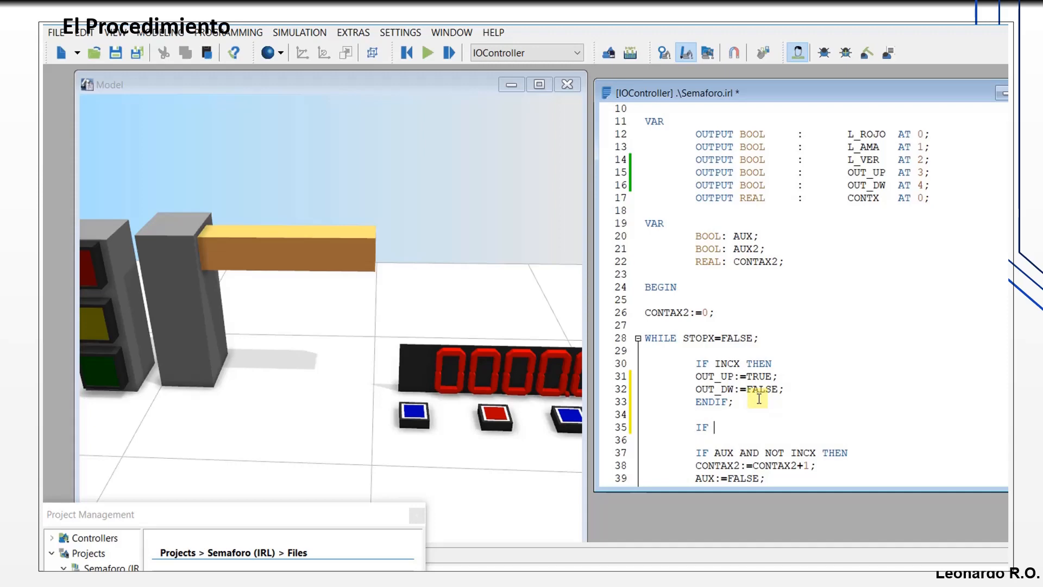
pyautogui.scroll(2, 834, 307)
pyautogui.scroll(-2, 834, 308)
pyautogui.write('AND')
pyautogui.scroll(3, 849, 401)
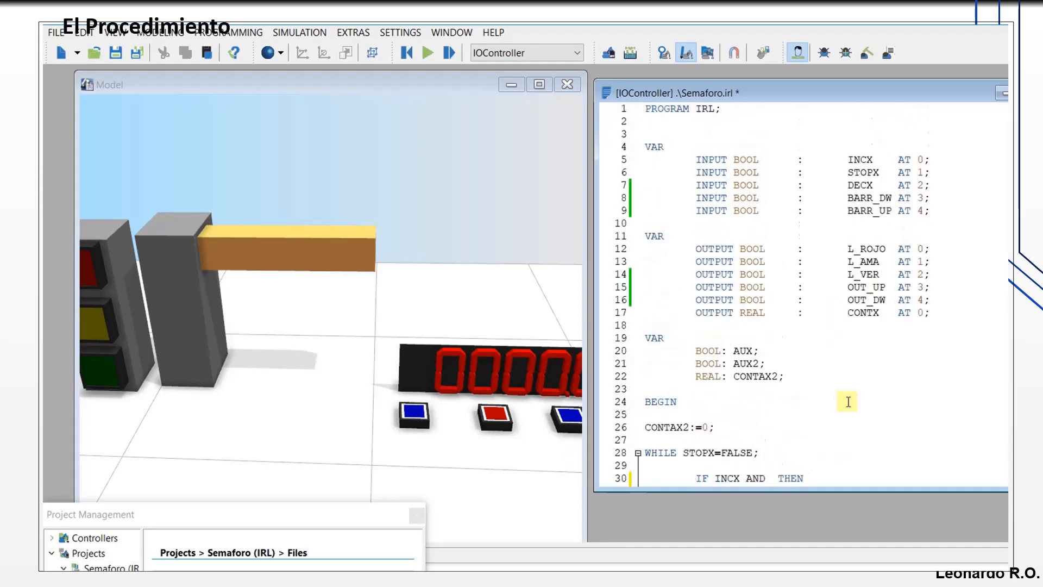
pyautogui.scroll(-3, 848, 402)
pyautogui.write('BARR_DW')
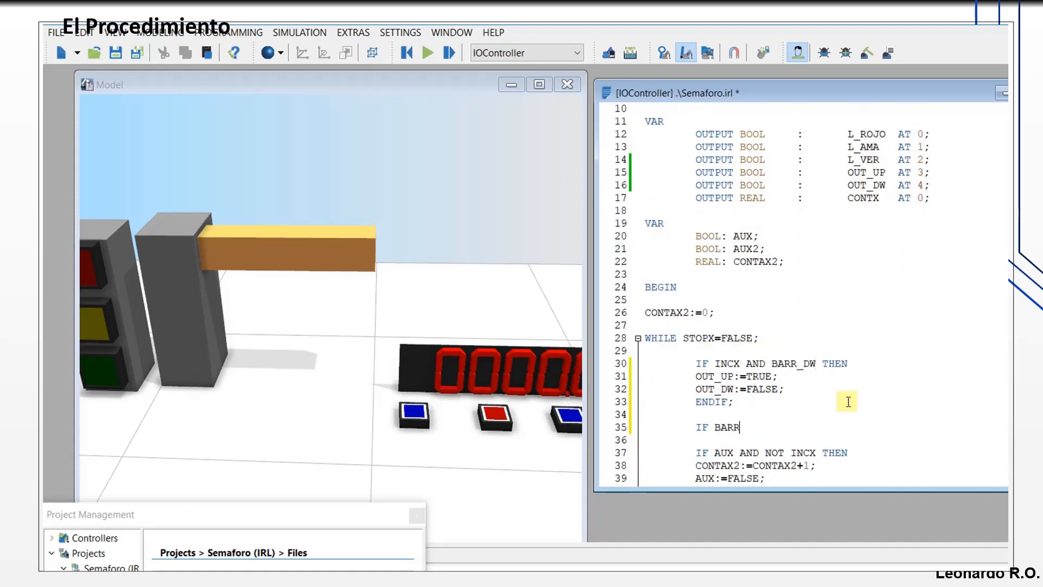
# - Complete the new condition as IF BARR_UP THEN and fill its body with a copy of the OUT_UP, OUT_DW and ENDIF lines
pyautogui.write('_UP THEN')
pyautogui.press('Return')
pyautogui.press('Up')
pyautogui.press('Up')
pyautogui.press('Up')
pyautogui.press('Up')
pyautogui.press('Up')
pyautogui.hotkey('shift', 'End')
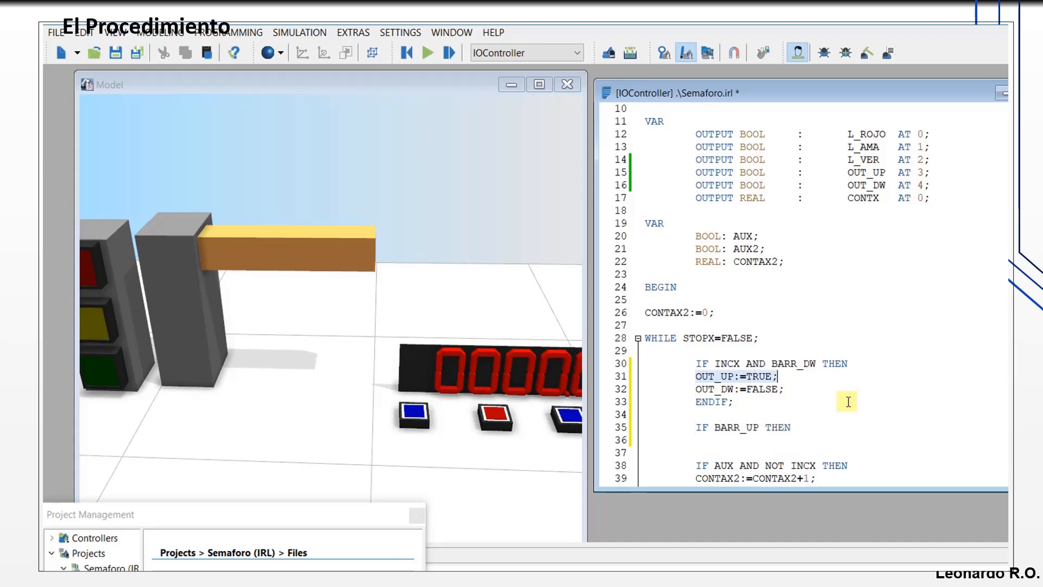
pyautogui.hotkey('shift', 'Down')
pyautogui.hotkey('shift', 'Down')
pyautogui.hotkey('ctrl', 'c')
pyautogui.press('Down')
pyautogui.press('Down')
pyautogui.press('Down')
pyautogui.press('Return')
pyautogui.hotkey('ctrl', 'v')
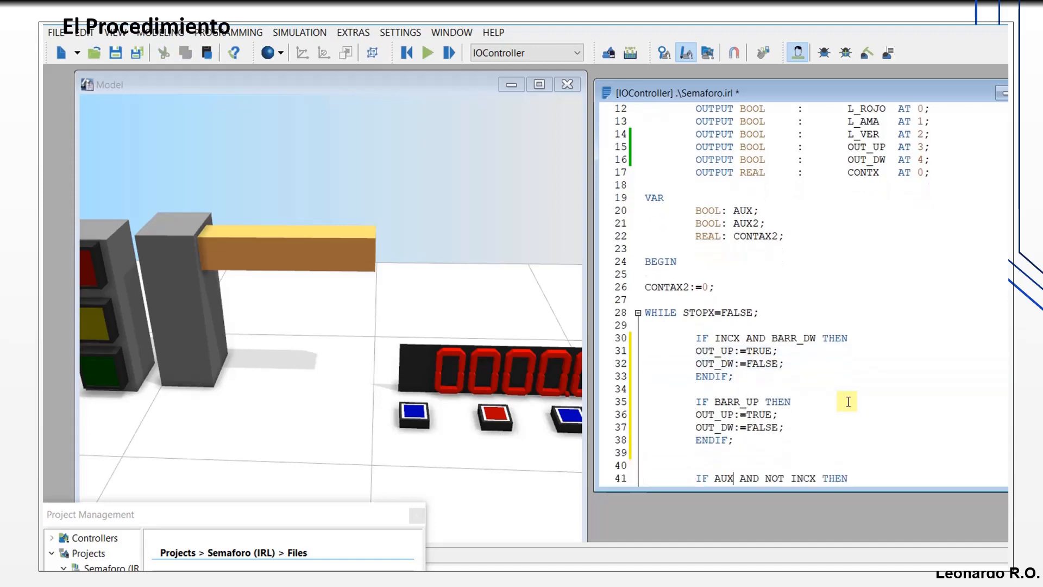
# - In the IF BARR_UP block, set OUT_UP to FALSE and OUT_DW to TRUE, and add AUX:=TRUE; before ENDIF
pyautogui.press('Down')
pyautogui.press('Down')
pyautogui.press('Up')
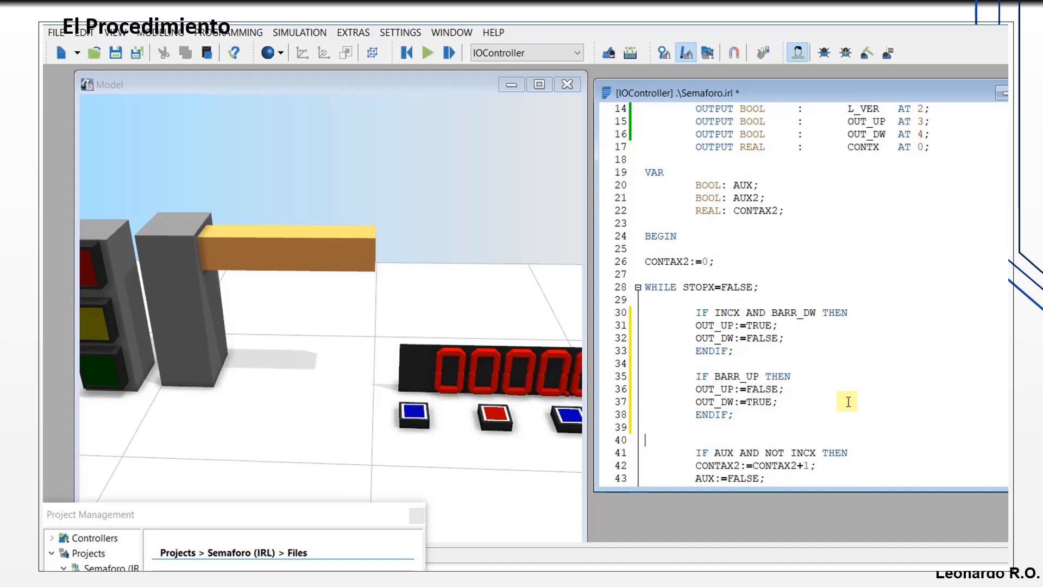
pyautogui.press('Down')
pyautogui.press('Down')
pyautogui.press('Down')
pyautogui.press('Down')
pyautogui.press('Down')
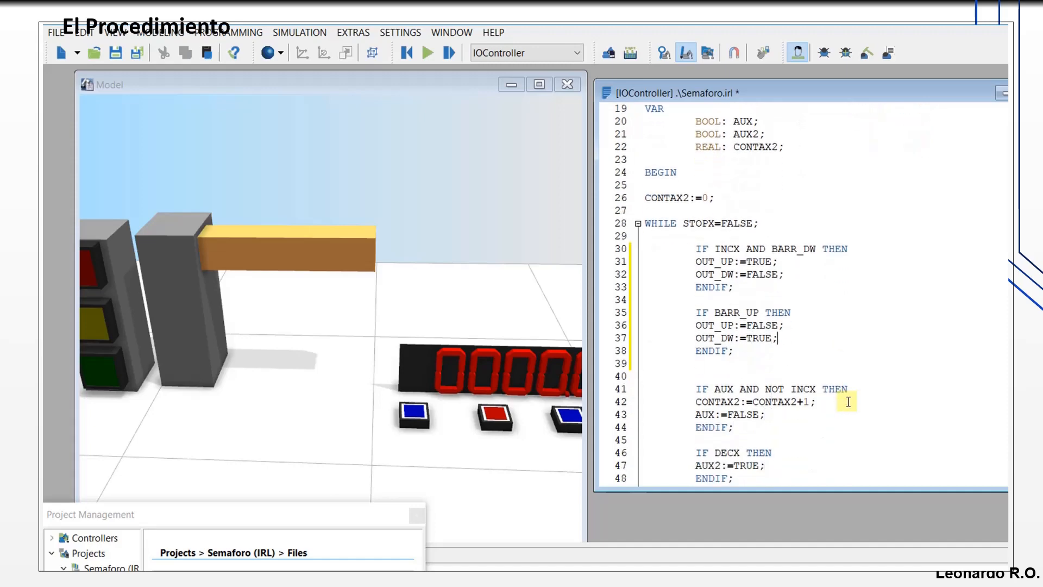
pyautogui.press('Return')
pyautogui.write('AUX:=TRUE')
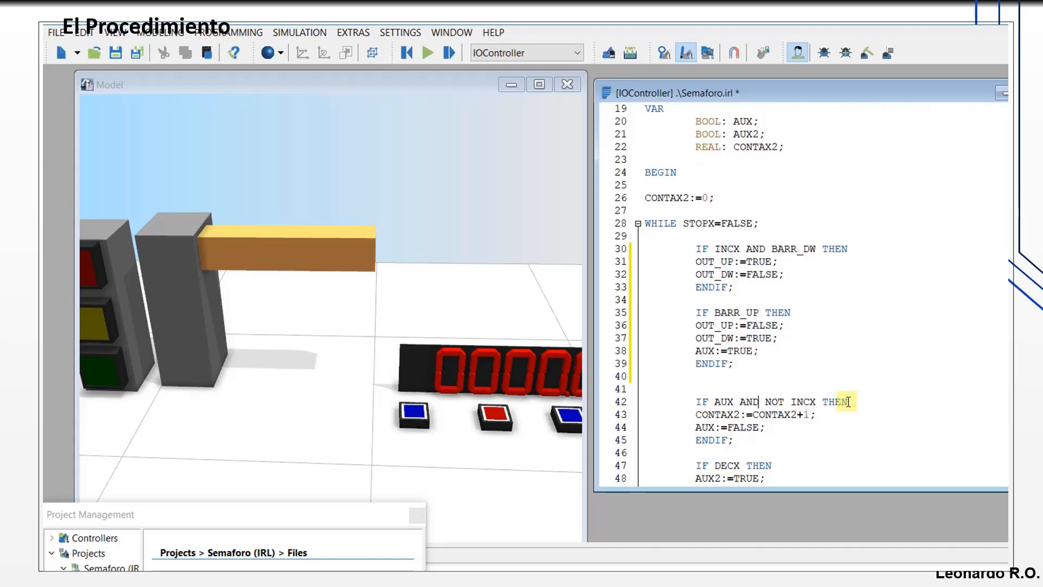
# - Extend the IF AUX AND NOT INCX condition with AND BARR_DW
pyautogui.write('AND BARR_ ')
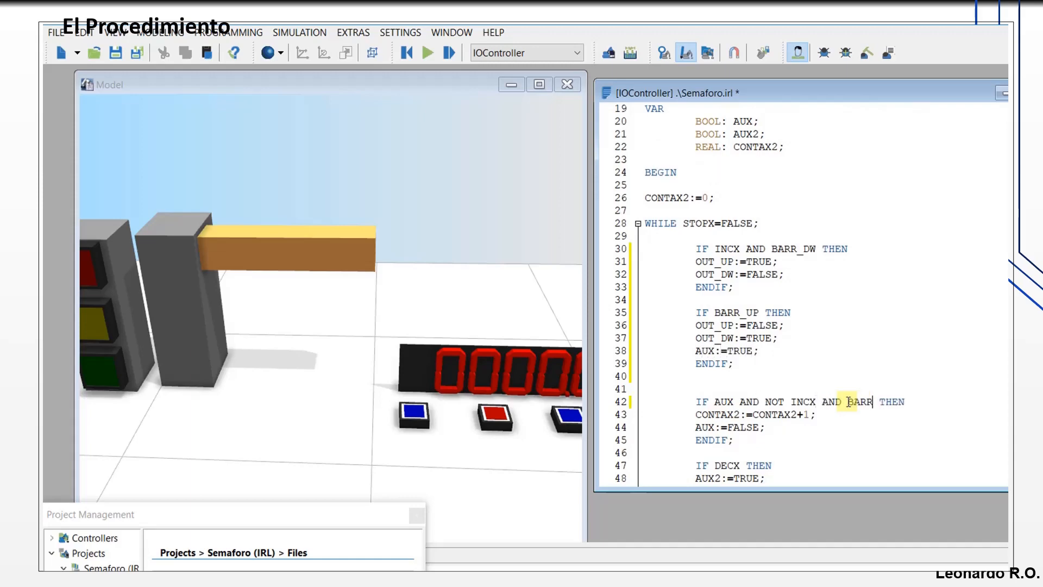
pyautogui.write('DW')
pyautogui.click(834, 361)
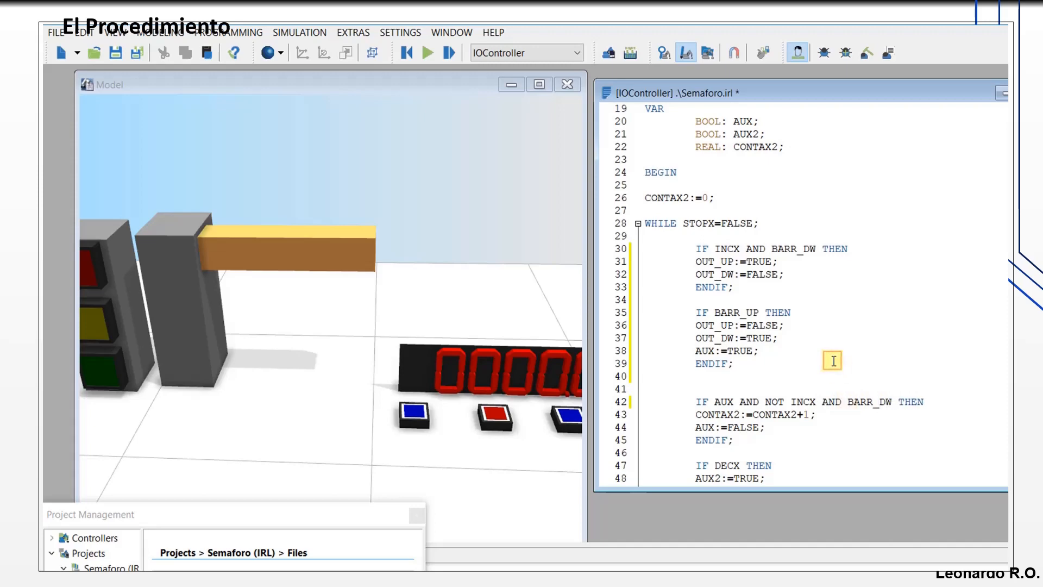
# - Save and compile Semaforo.irl, and close the Project Management window
pyautogui.hotkey('ctrl', 's')
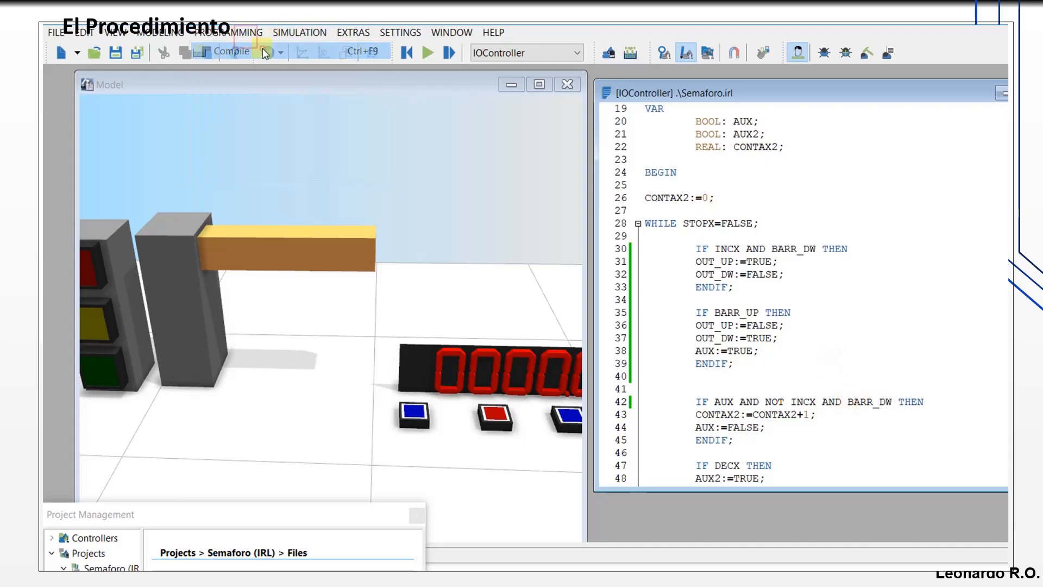
pyautogui.click(266, 53)
pyautogui.scroll(-3, 394, 300)
pyautogui.click(418, 519)
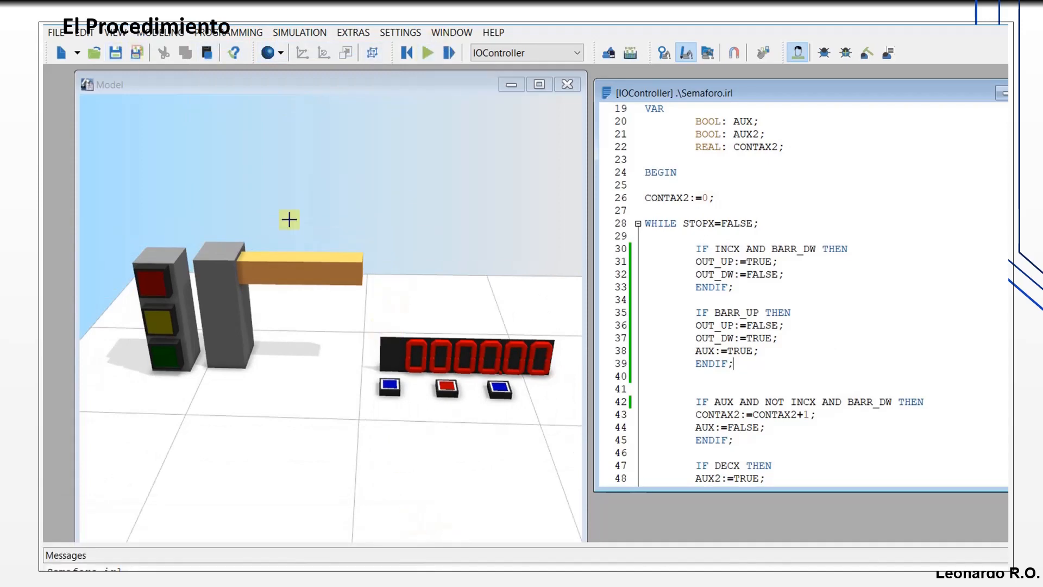
# - Run the simulation and test the barrier, counter and traffic light with repeated increments and a decrement on the model's blue buttons
pyautogui.click(428, 52)
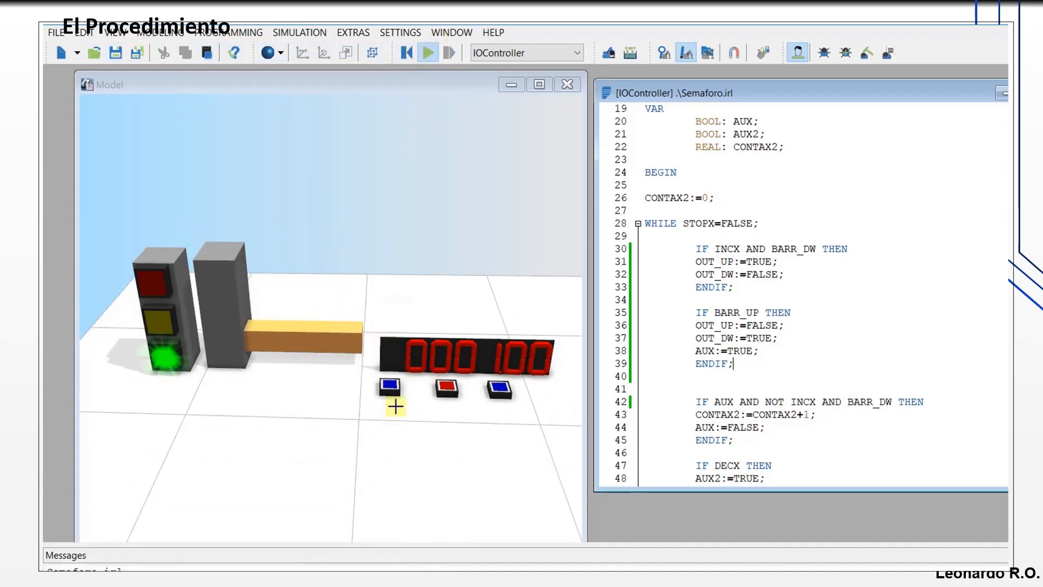
pyautogui.click(390, 385)
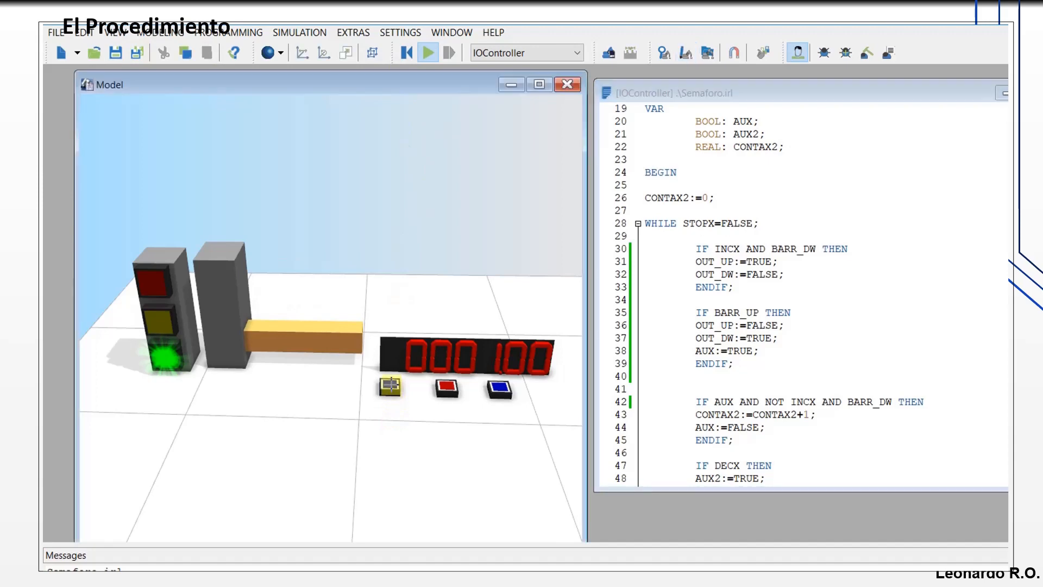
pyautogui.click(390, 386)
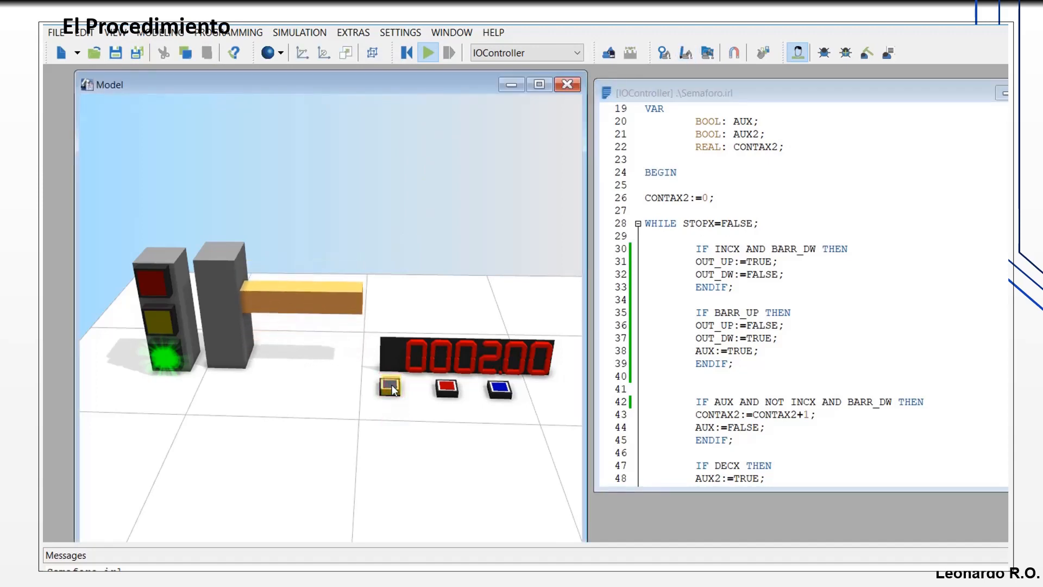
pyautogui.click(390, 386)
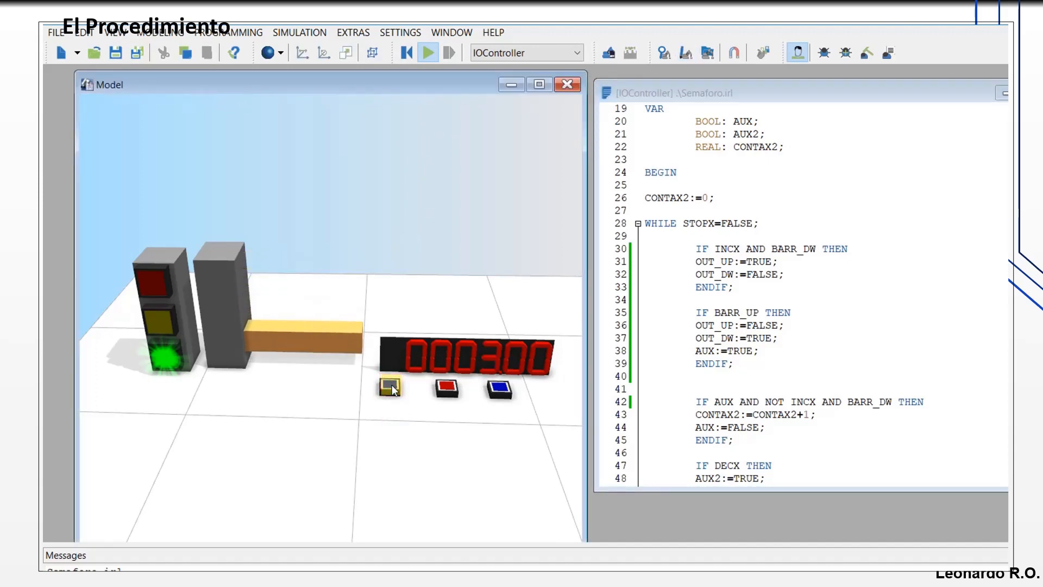
pyautogui.click(390, 386)
pyautogui.click(391, 385)
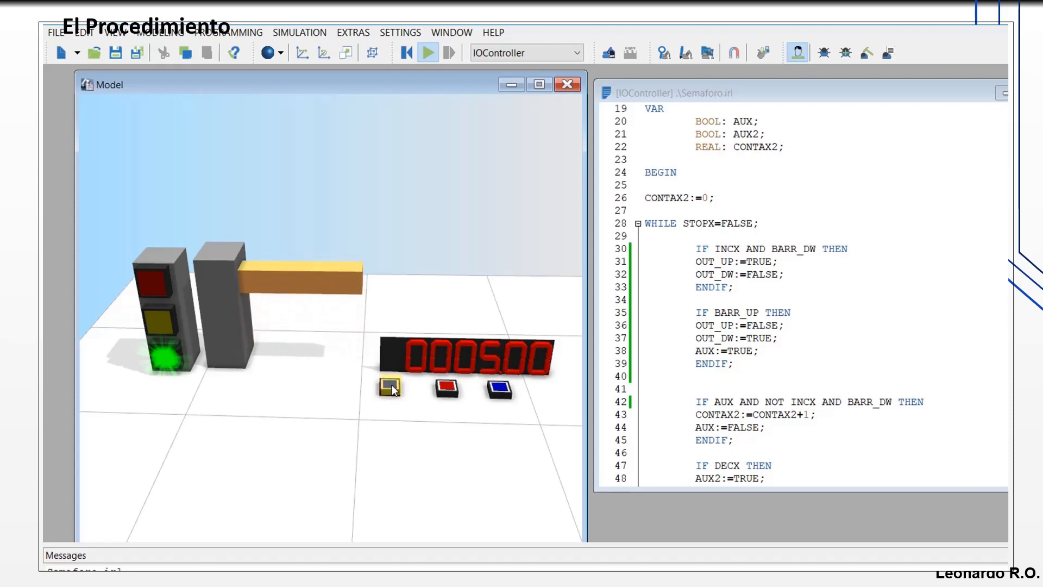
pyautogui.click(391, 387)
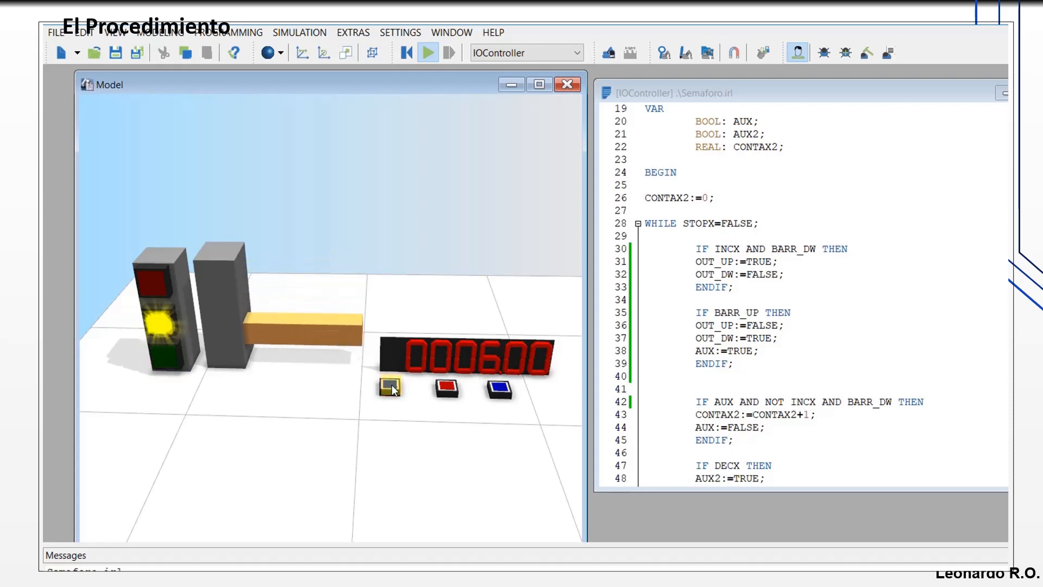
pyautogui.click(496, 390)
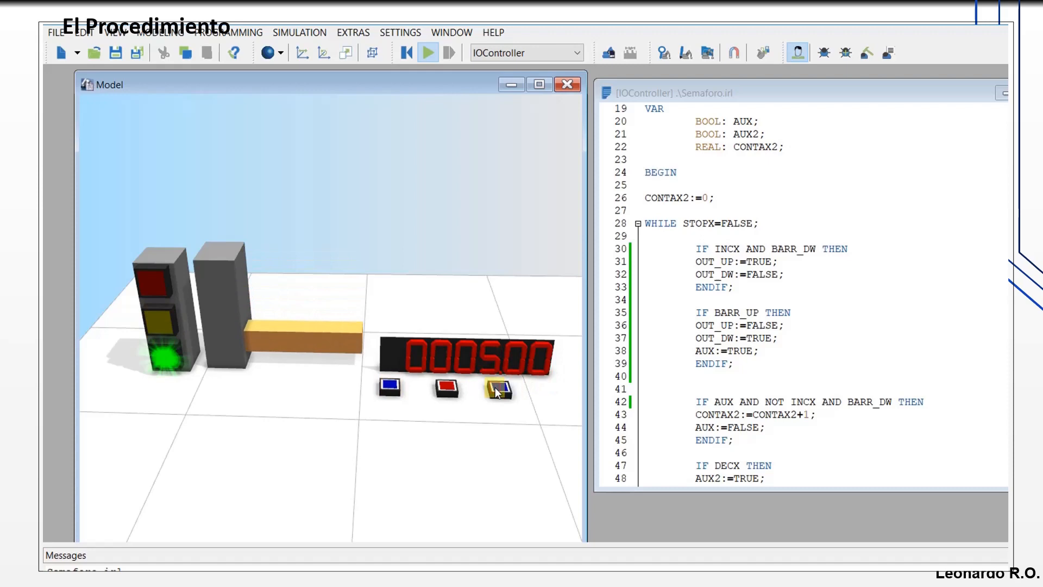
pyautogui.click(389, 387)
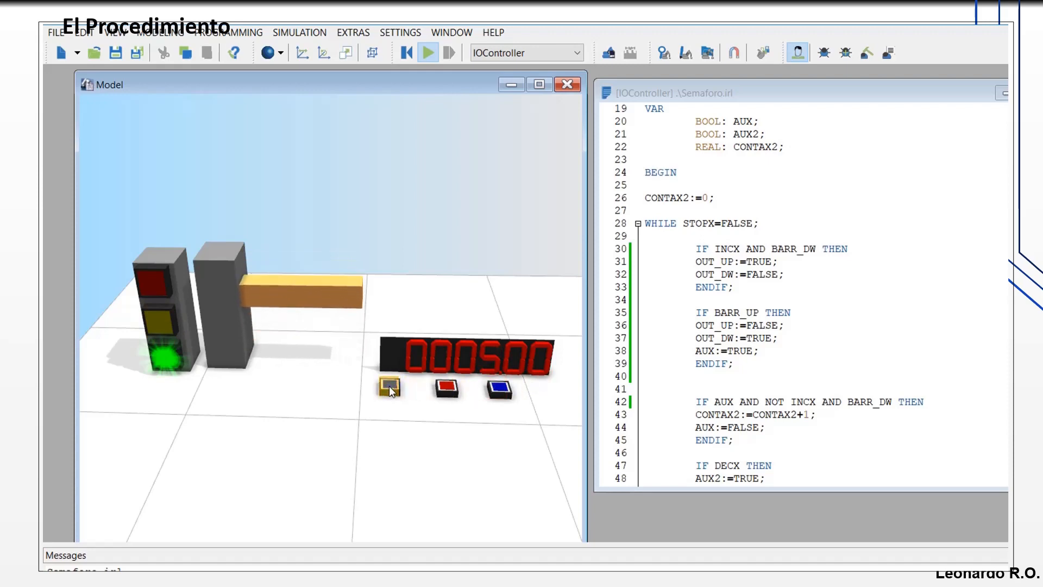
# - Reset and rerun the simulation, testing the barrier and counter with an increment, decrements and further increments
pyautogui.click(406, 53)
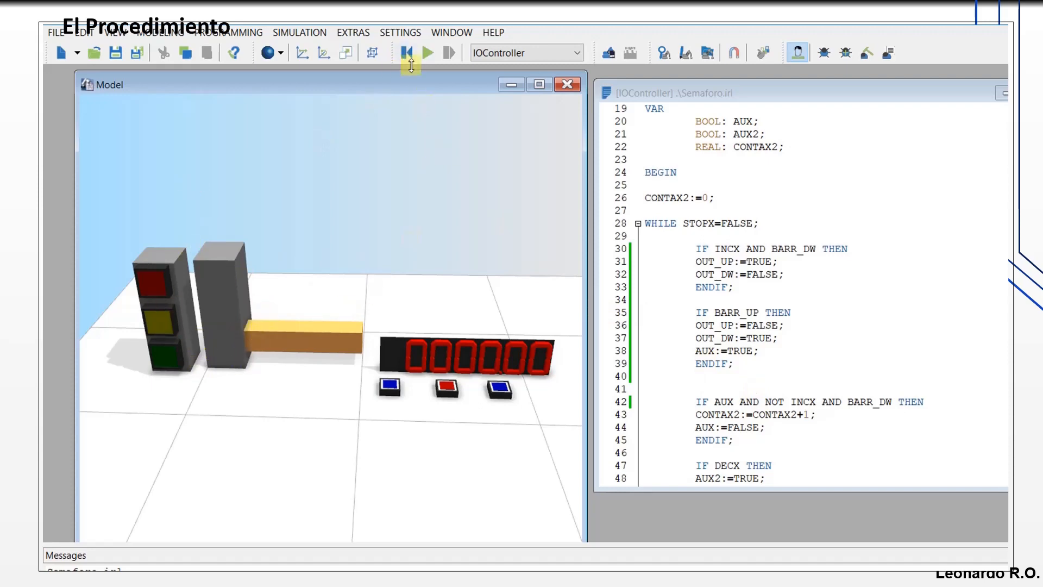
pyautogui.click(428, 57)
pyautogui.click(389, 387)
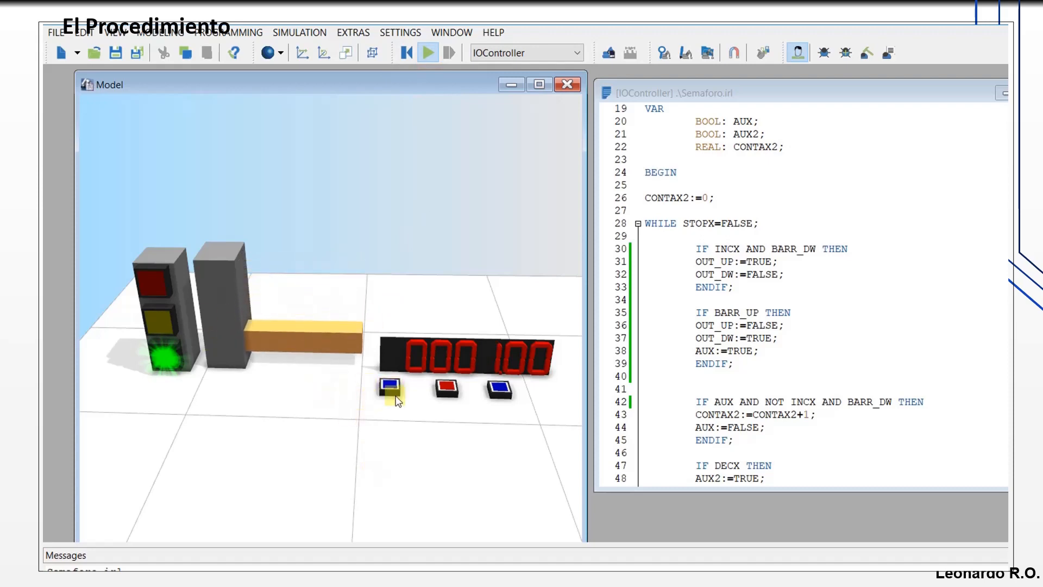
pyautogui.click(498, 390)
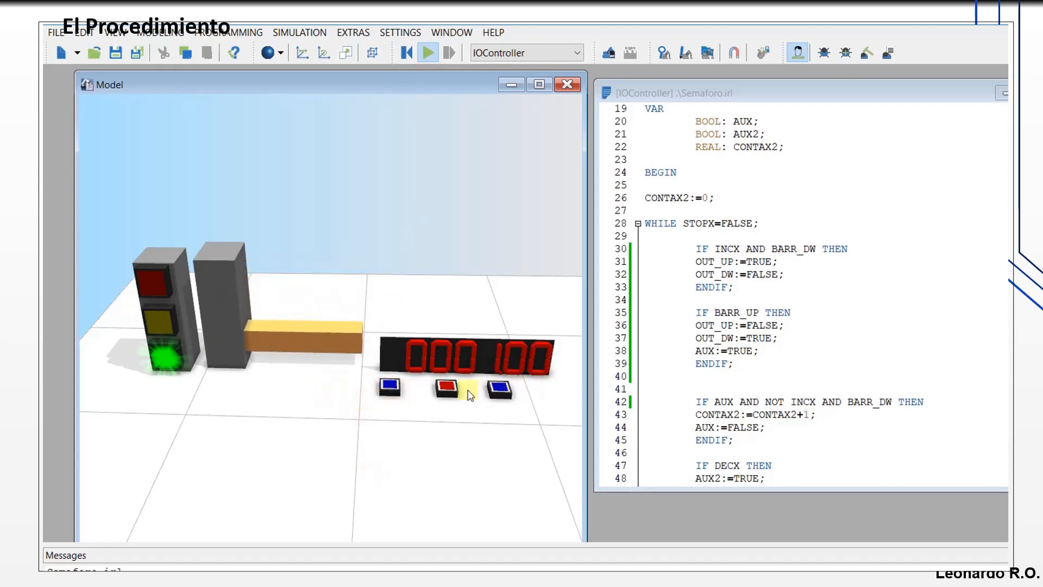
pyautogui.click(500, 389)
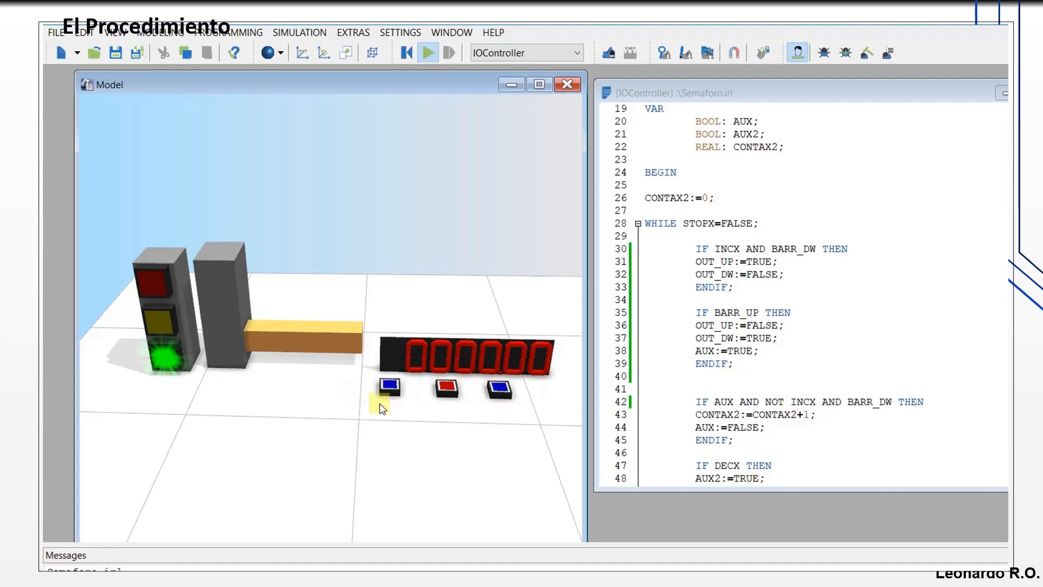
pyautogui.click(390, 387)
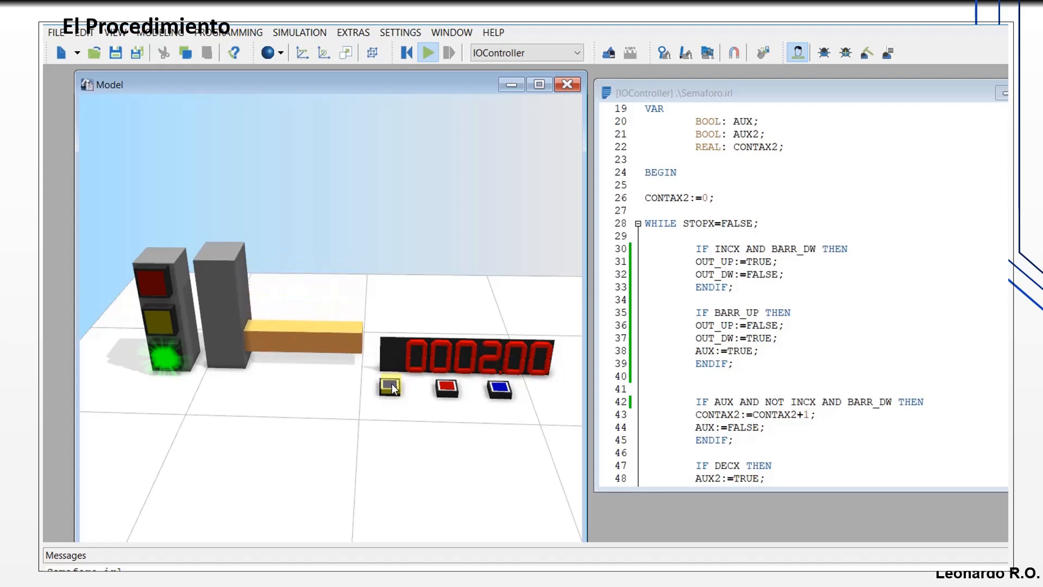
pyautogui.click(392, 384)
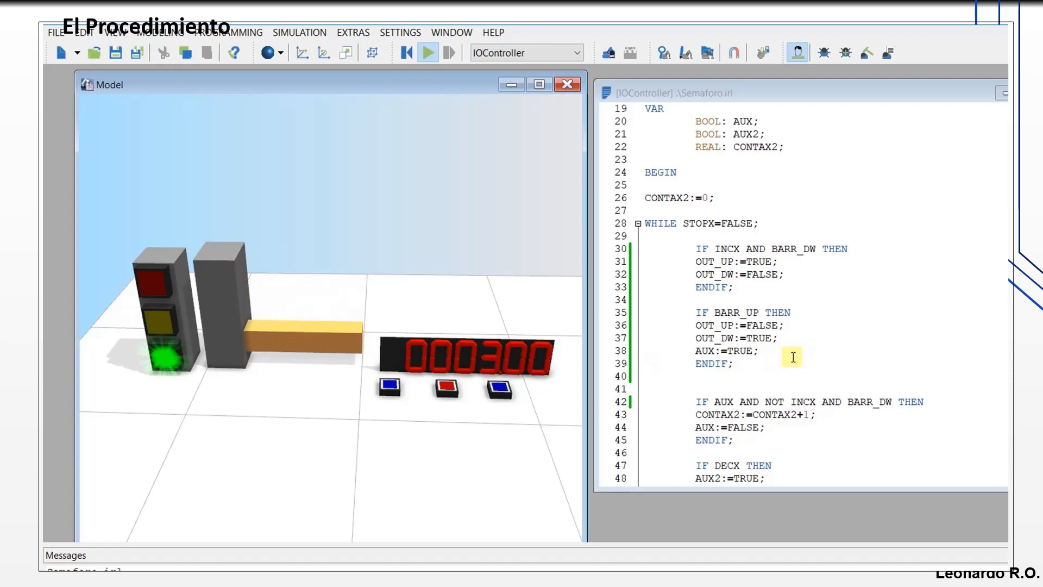
pyautogui.click(757, 351)
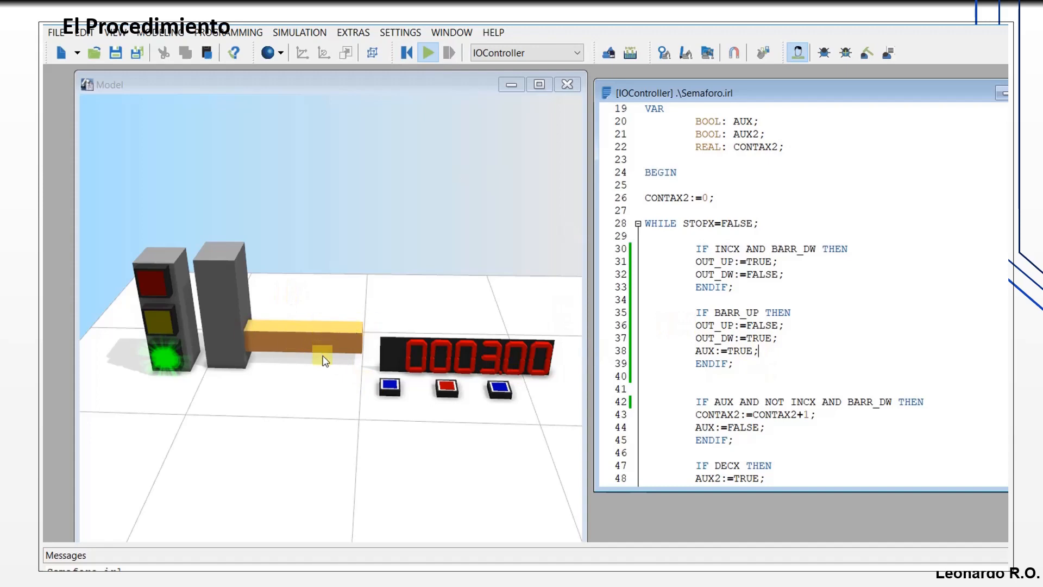
pyautogui.scroll(-1, 299, 371)
pyautogui.scroll(-1, 290, 363)
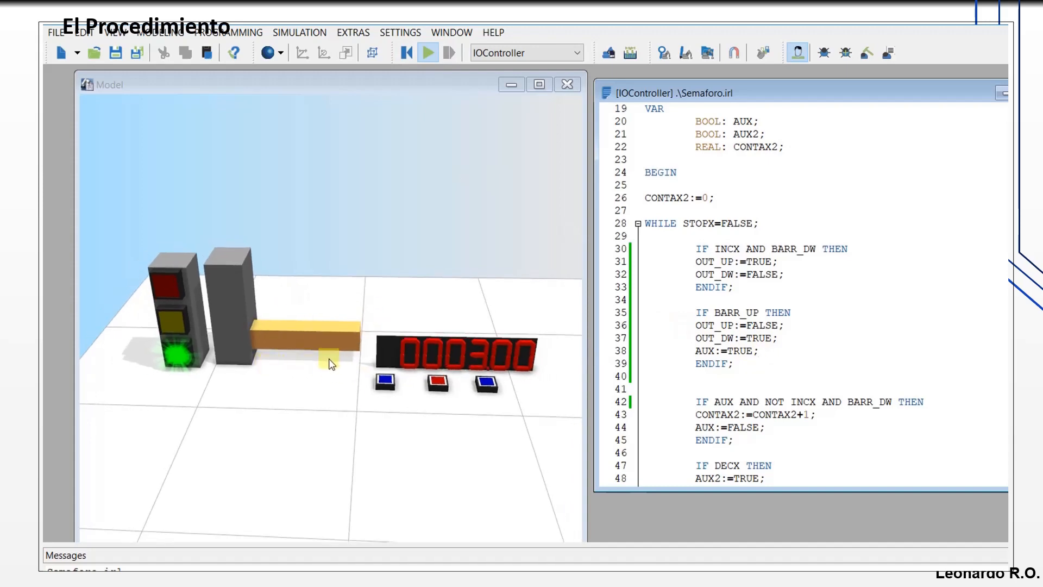
pyautogui.moveTo(328, 358); pyautogui.dragTo(290, 361, button='middle')
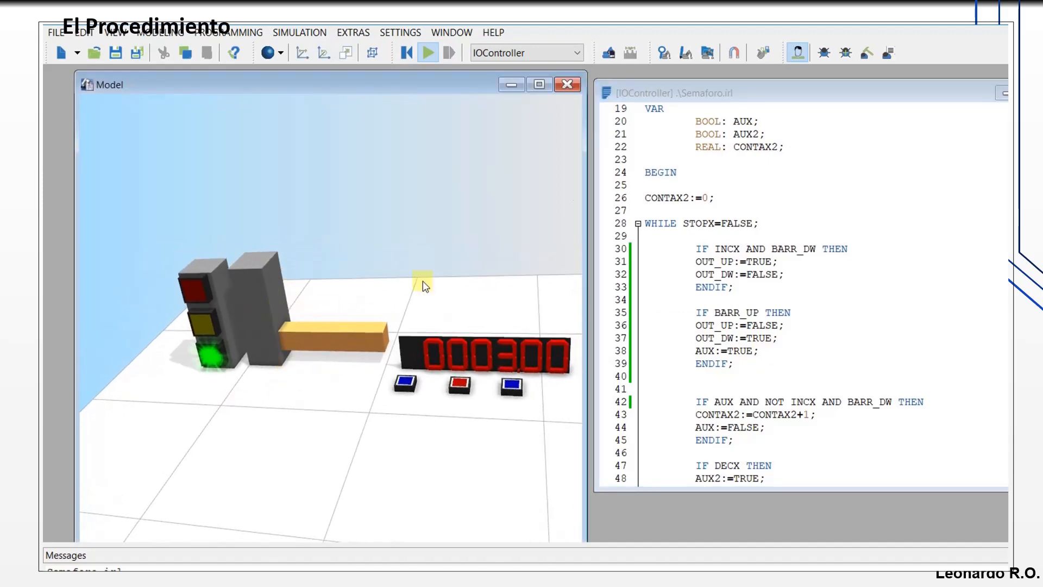
# - Look through the Mechanisms category of the model libraries and close the library window
pyautogui.click(711, 54)
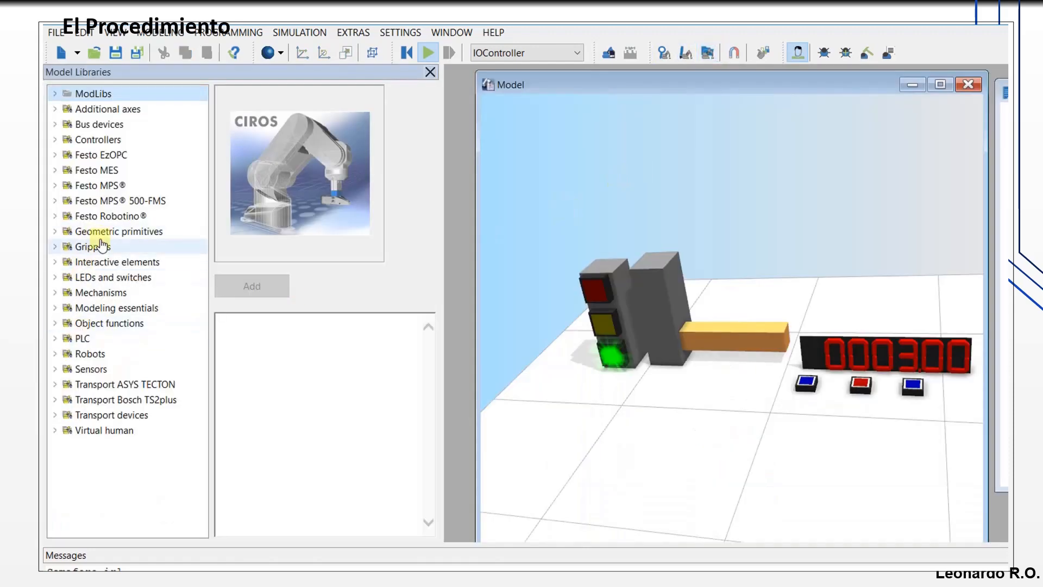
pyautogui.click(55, 293)
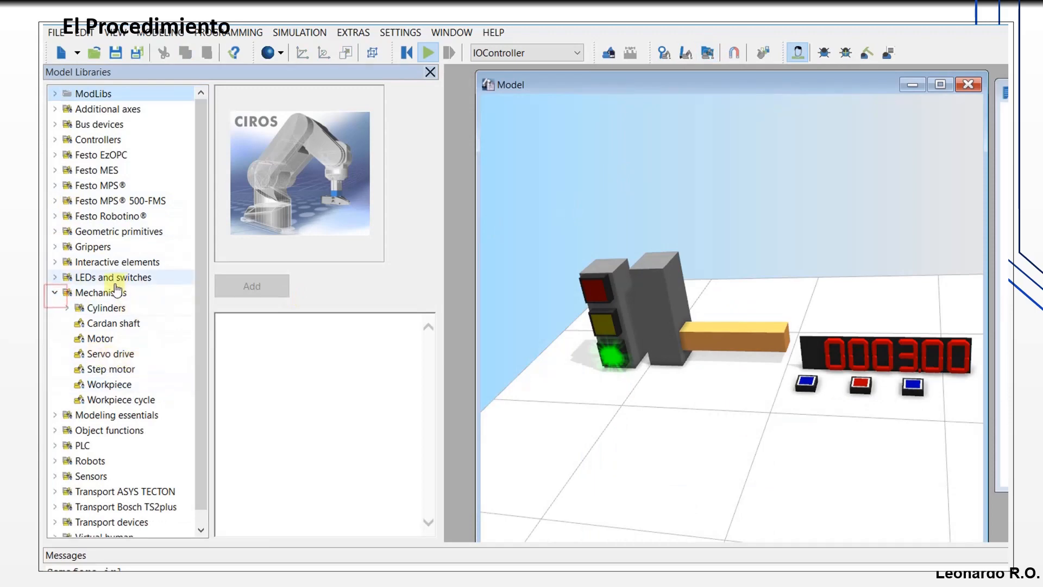
pyautogui.click(431, 71)
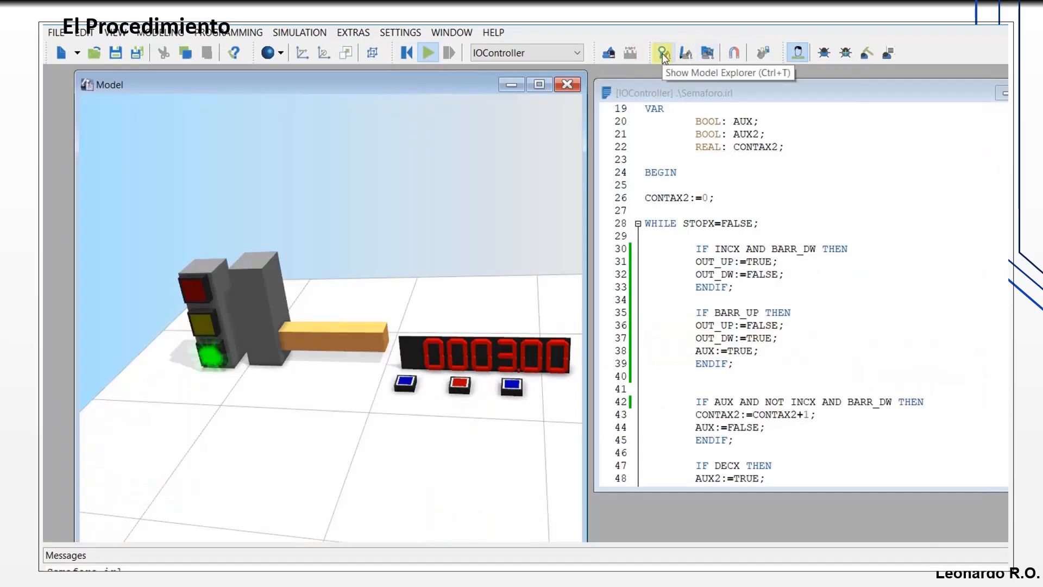
# - In the Model Explorer, collapse IOController and expand Barrera_Ent to inspect its Housing and Piston sections
pyautogui.click(663, 53)
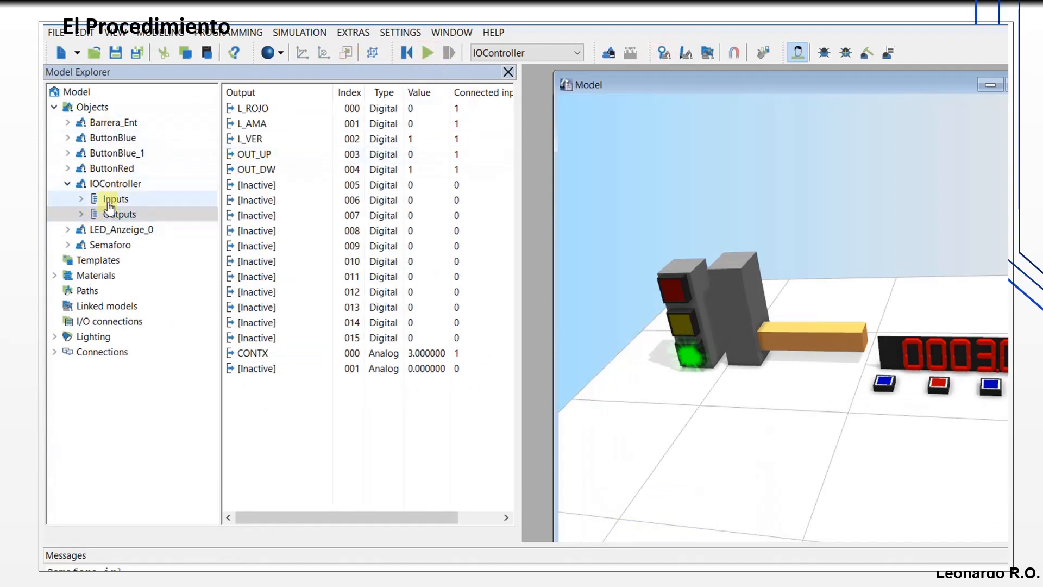
pyautogui.click(66, 186)
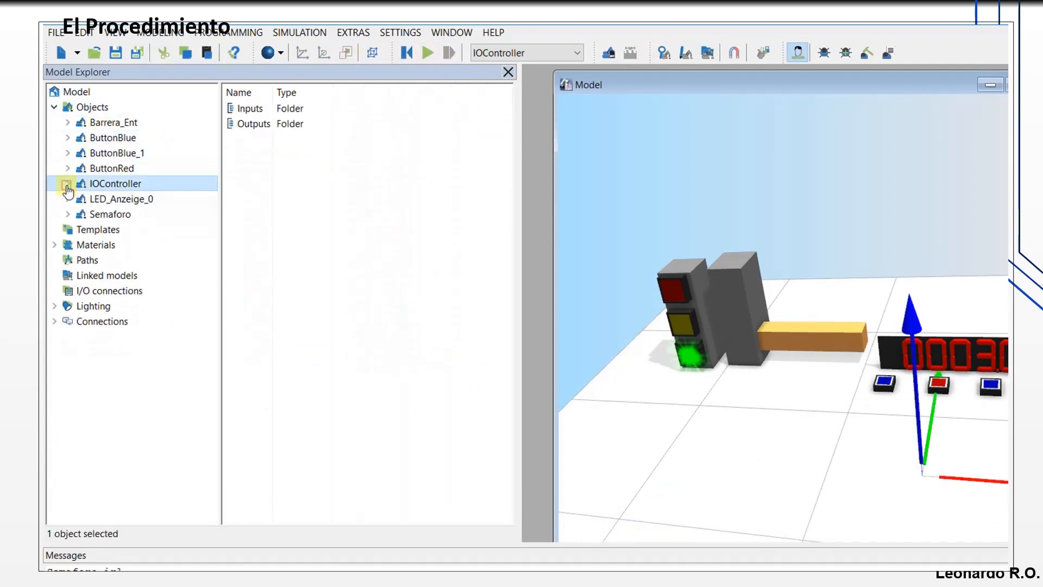
pyautogui.click(113, 123)
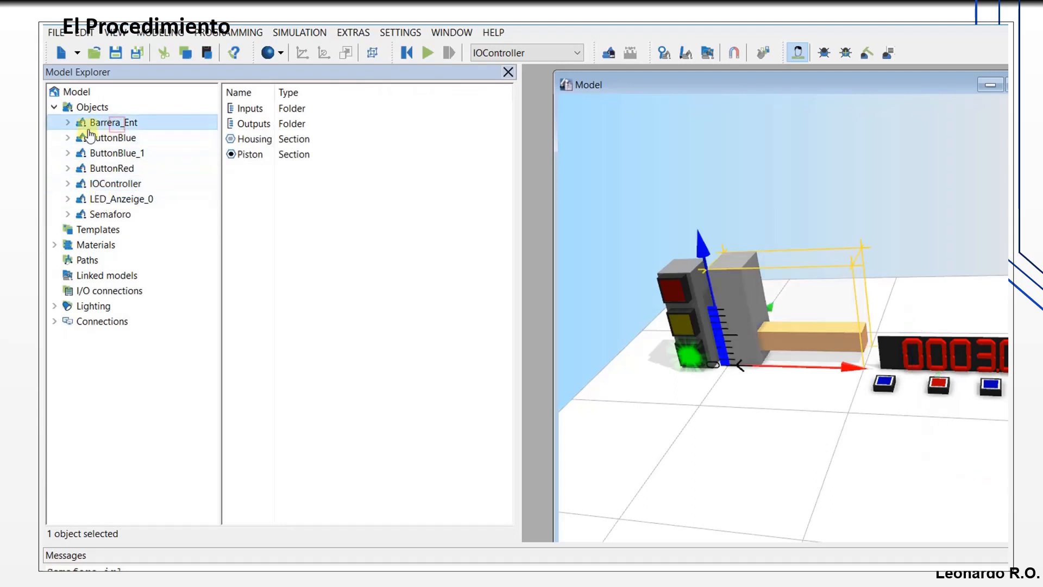
pyautogui.click(68, 124)
pyautogui.click(116, 169)
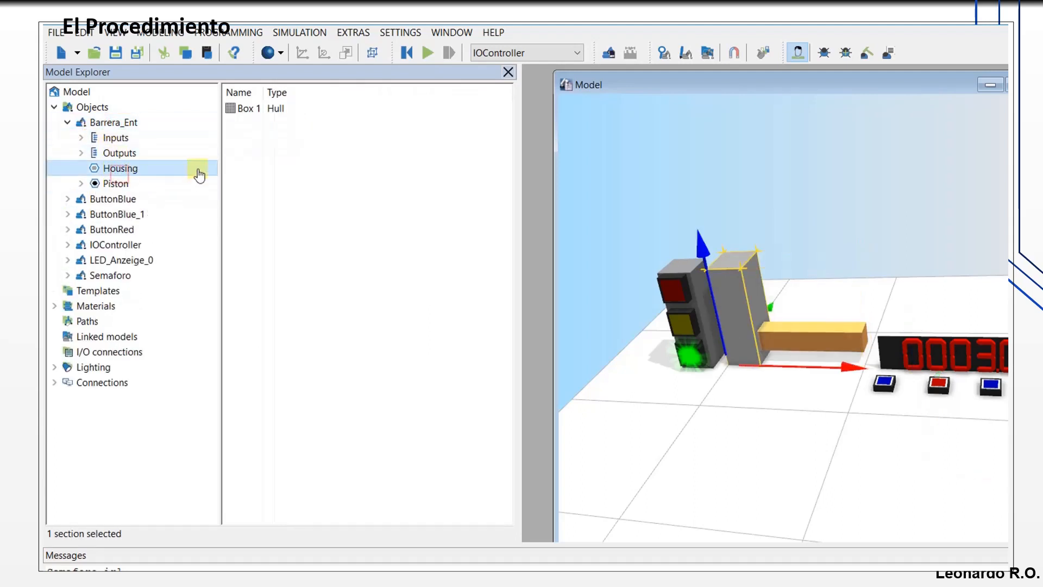
pyautogui.click(129, 185)
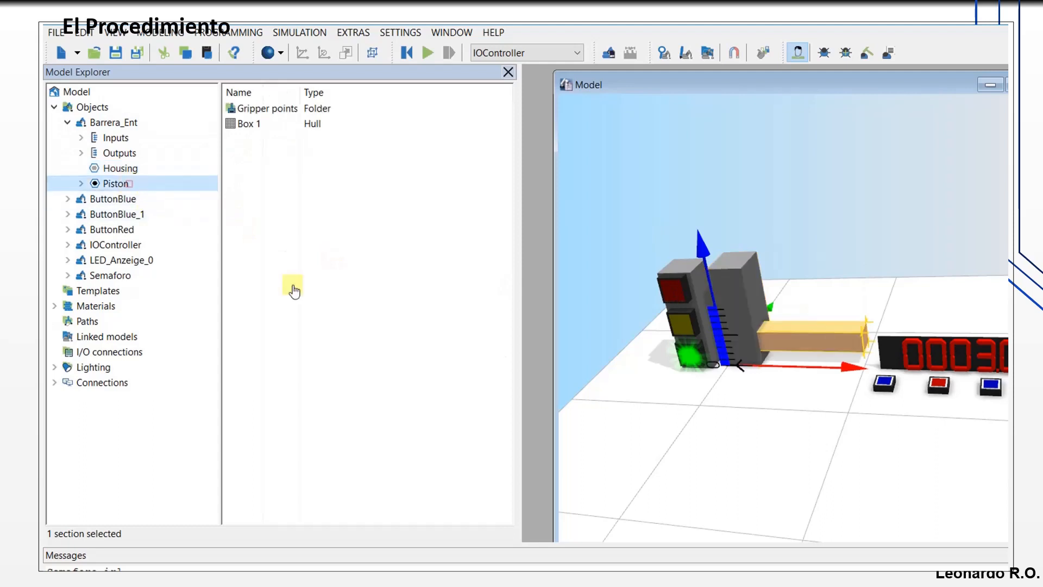
# - Open the properties of Barrera_Ent, enlarge the Properties window and its category list, and display the Axes settings
pyautogui.click(109, 131)
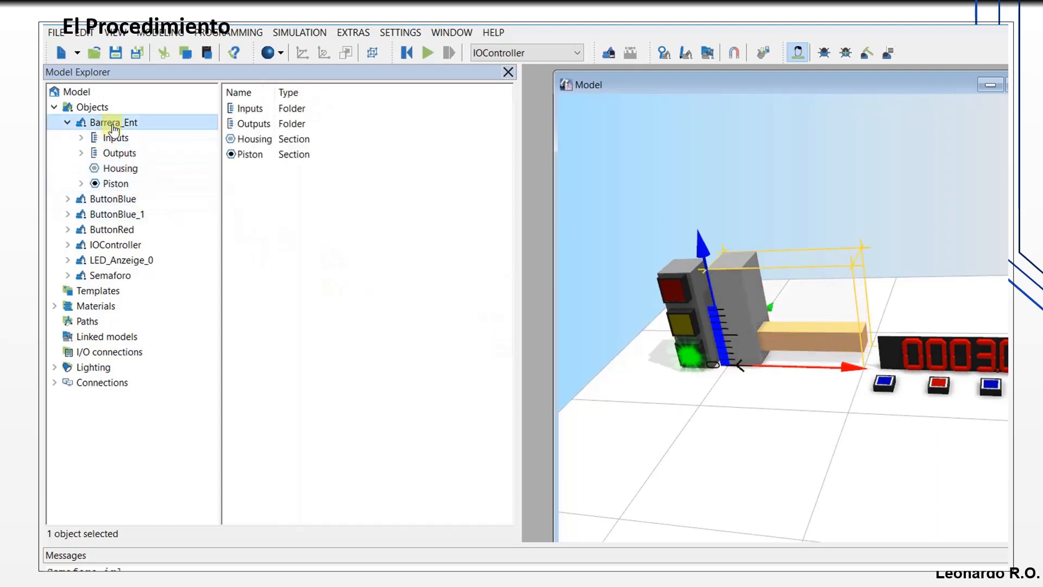
pyautogui.rightClick(115, 130)
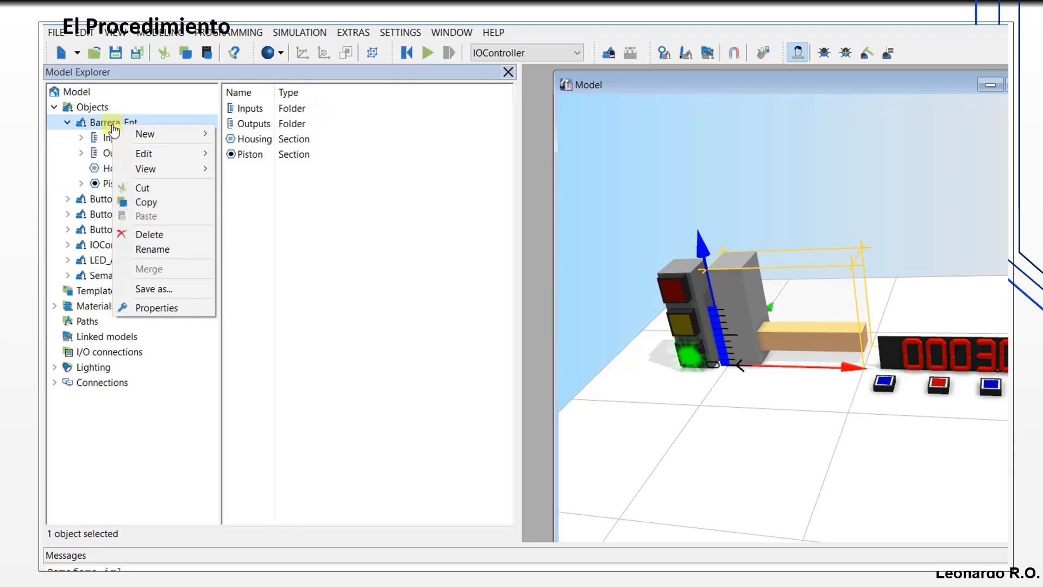
pyautogui.click(163, 308)
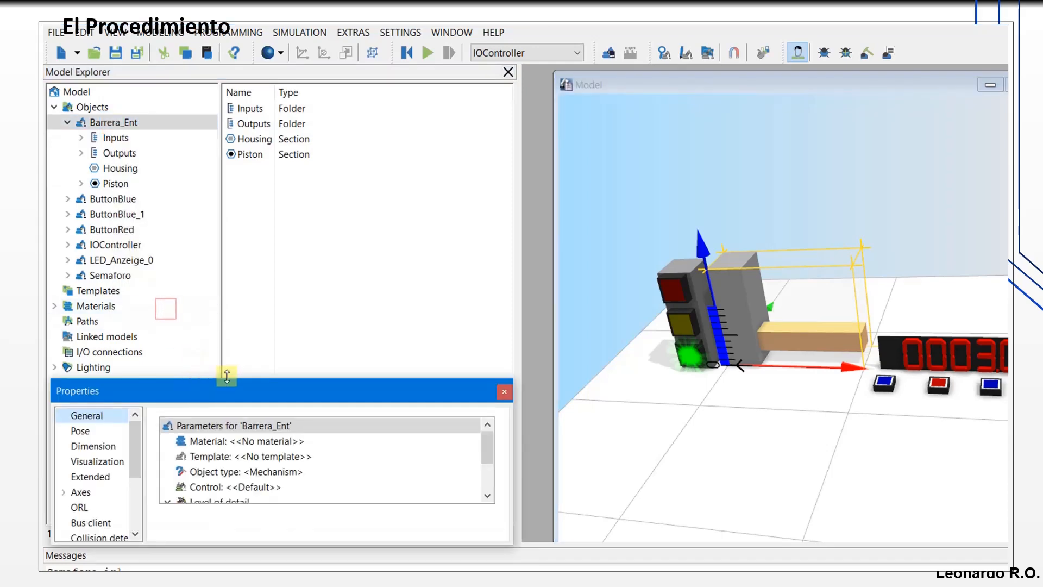
pyautogui.moveTo(228, 376); pyautogui.dragTo(209, 184)
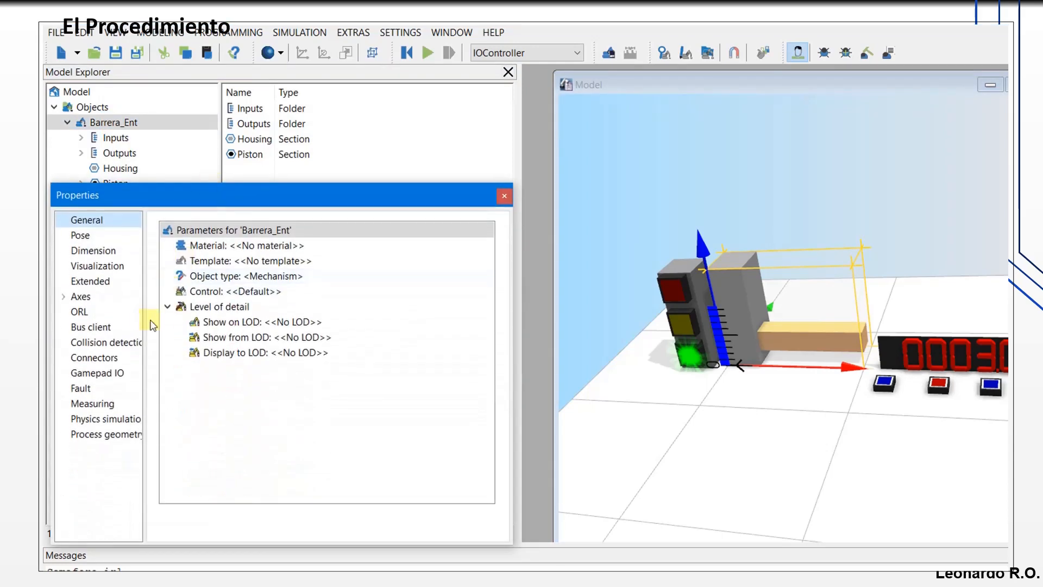
pyautogui.moveTo(145, 317); pyautogui.dragTo(216, 325)
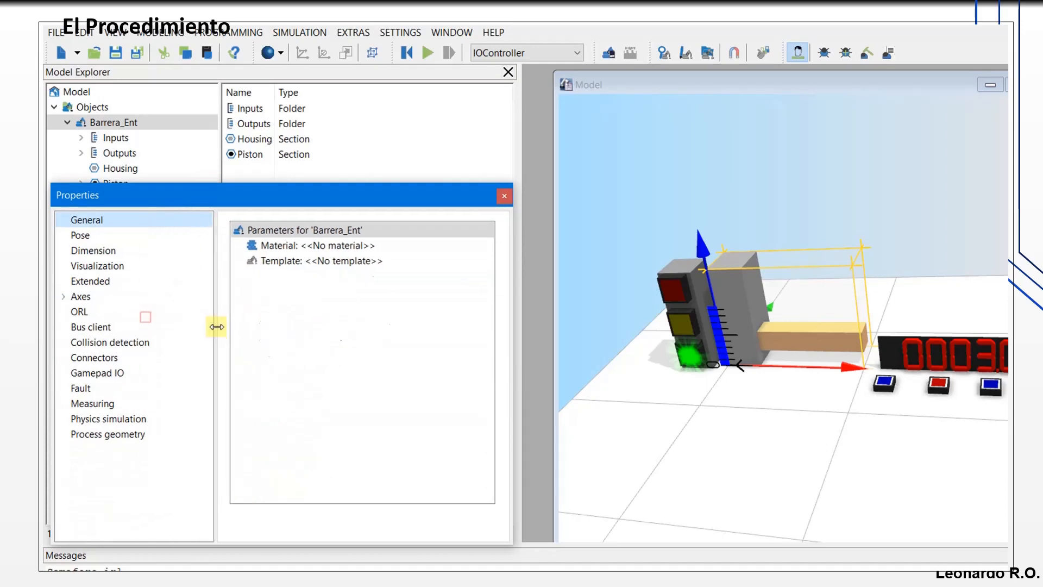
pyautogui.click(87, 296)
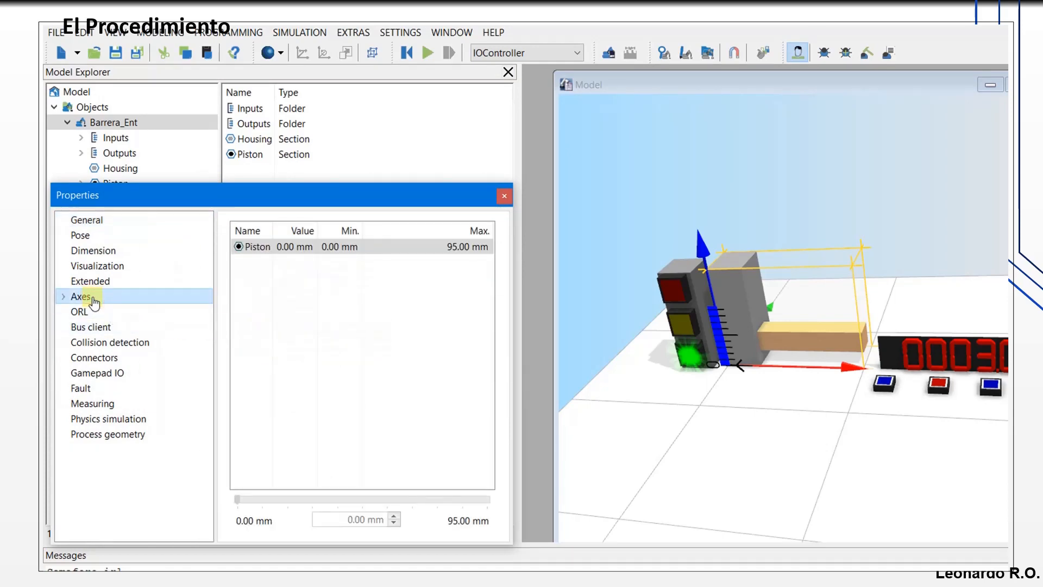